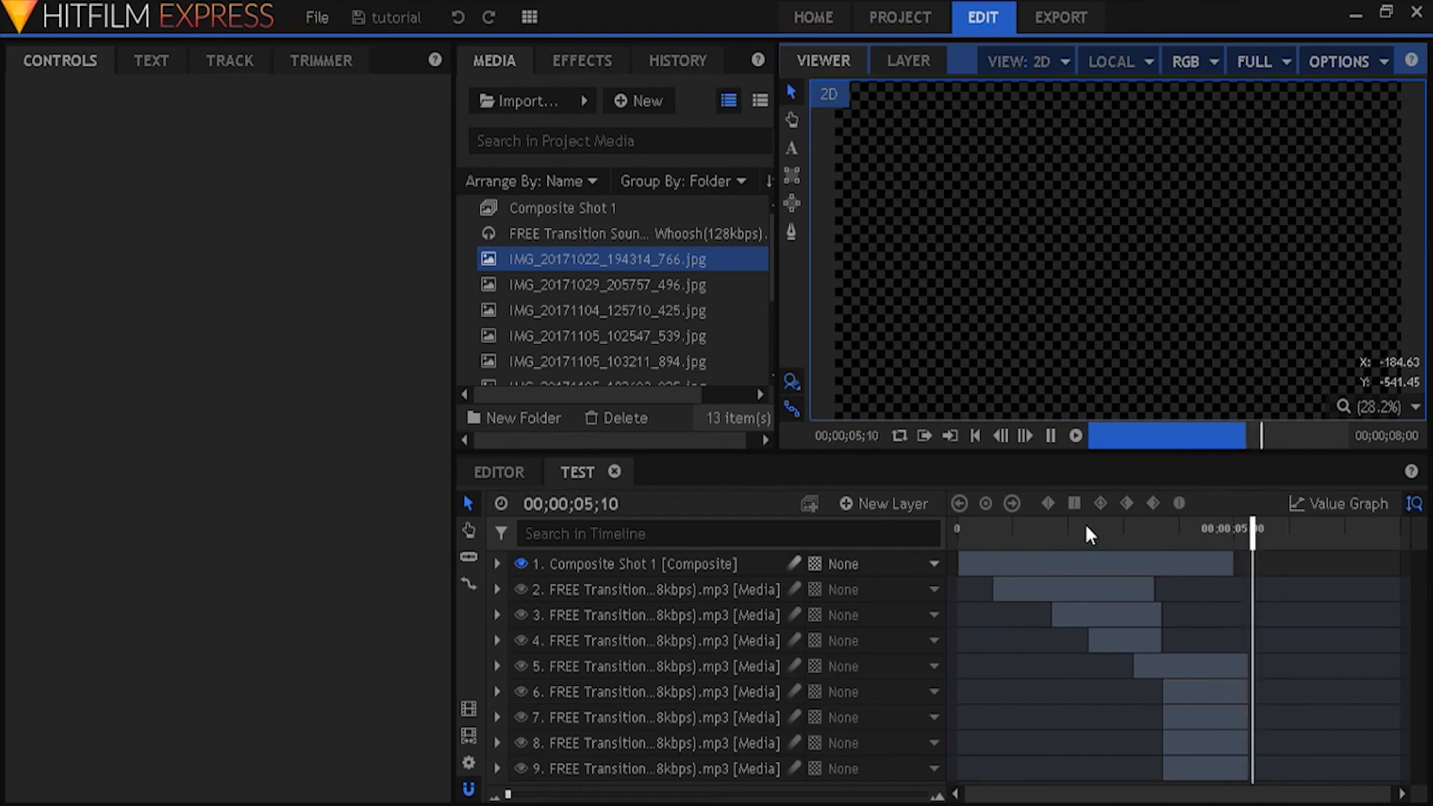
Step: Create a composite shot named tutoriall using the 1080p Full HD @ 29.97 fps template with a duration of 00;00;08;00
drag(1086, 526, 847, 526)
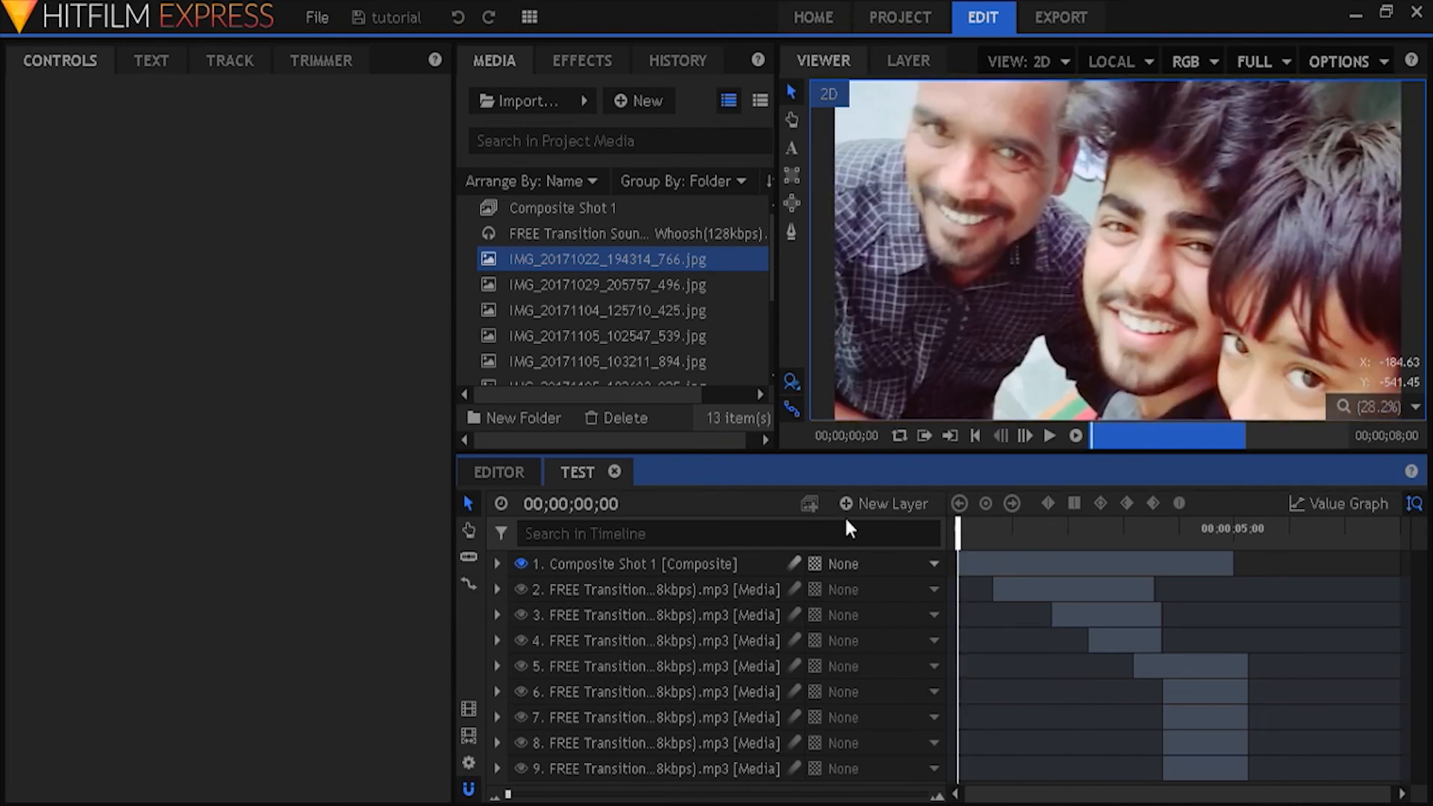
click(571, 234)
click(614, 101)
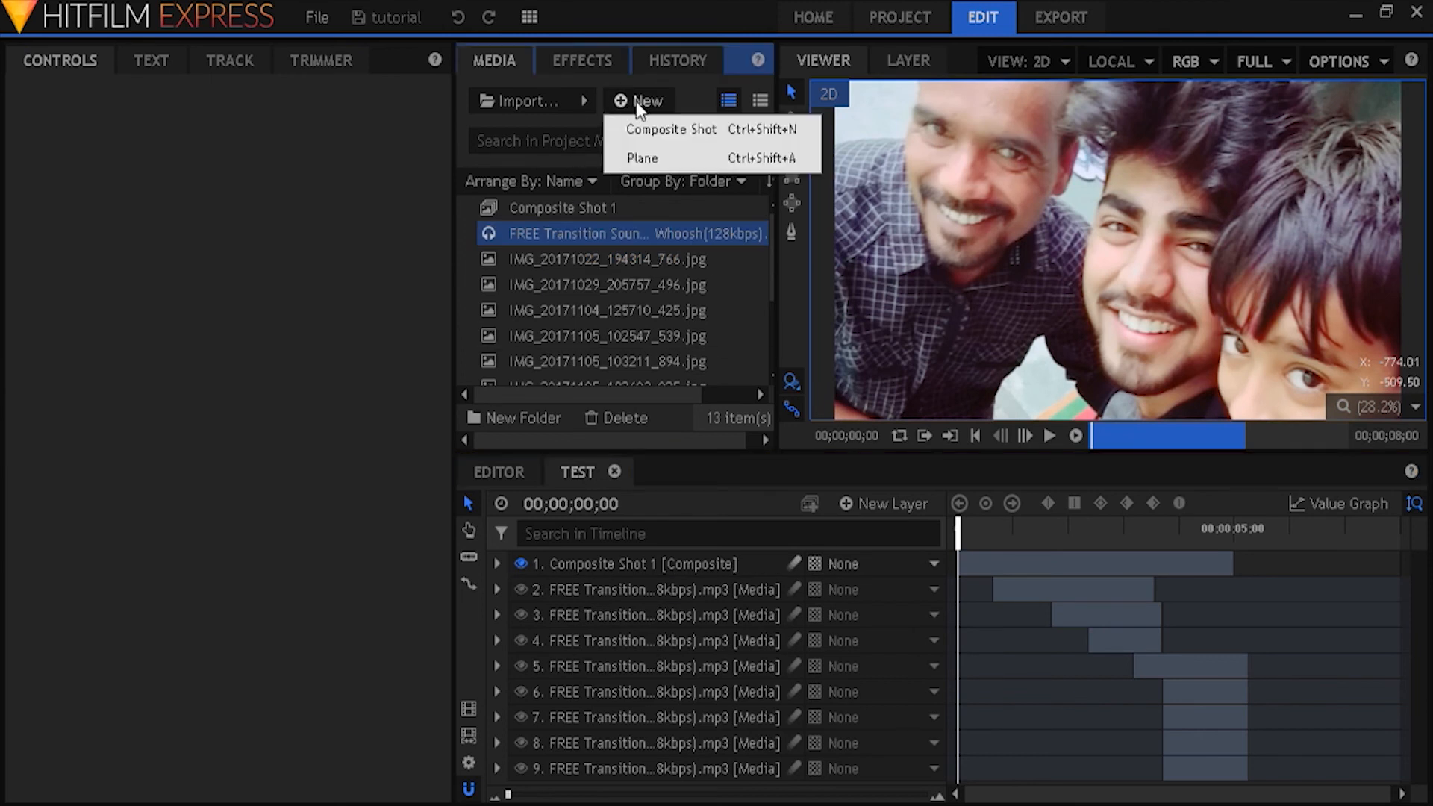
click(679, 132)
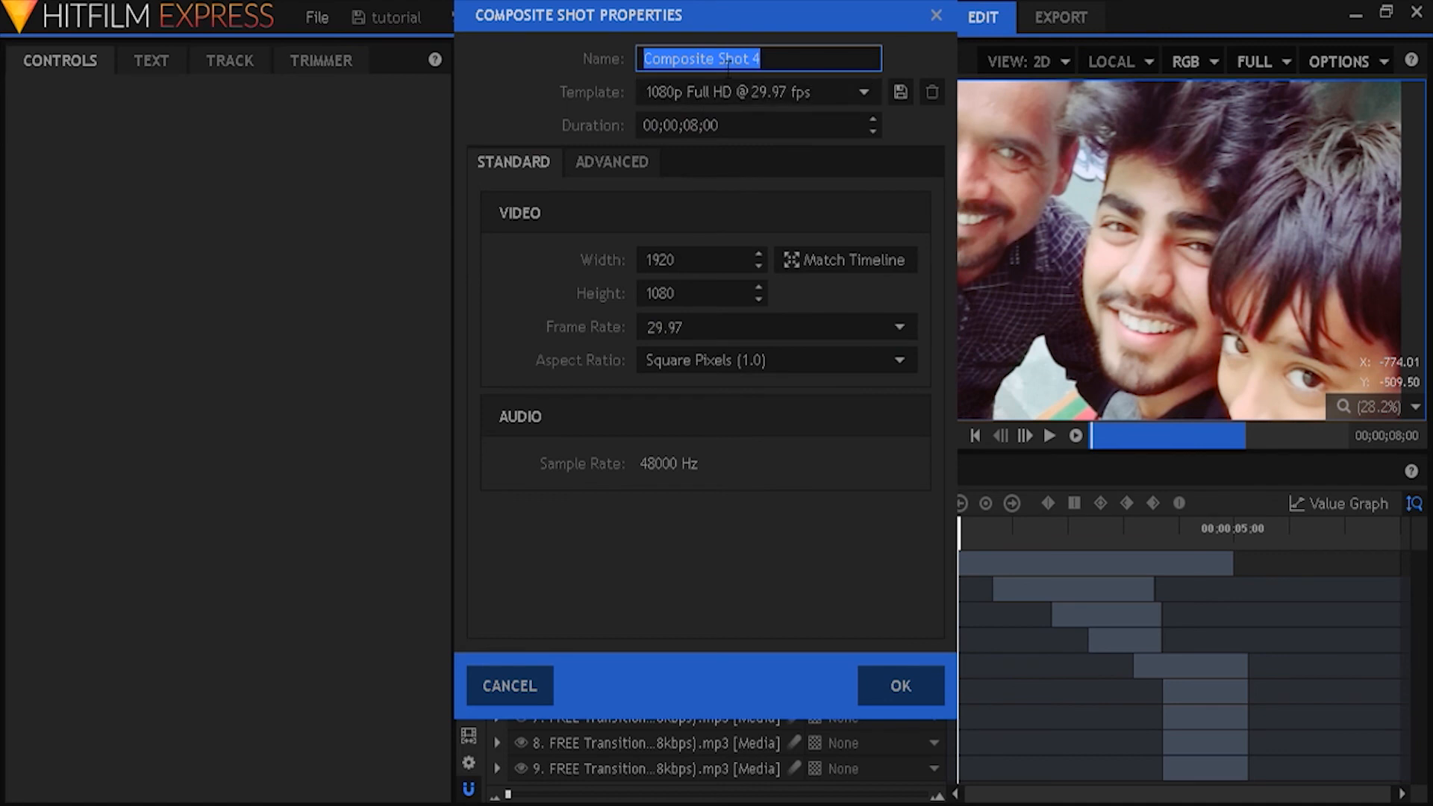
text(tutor)
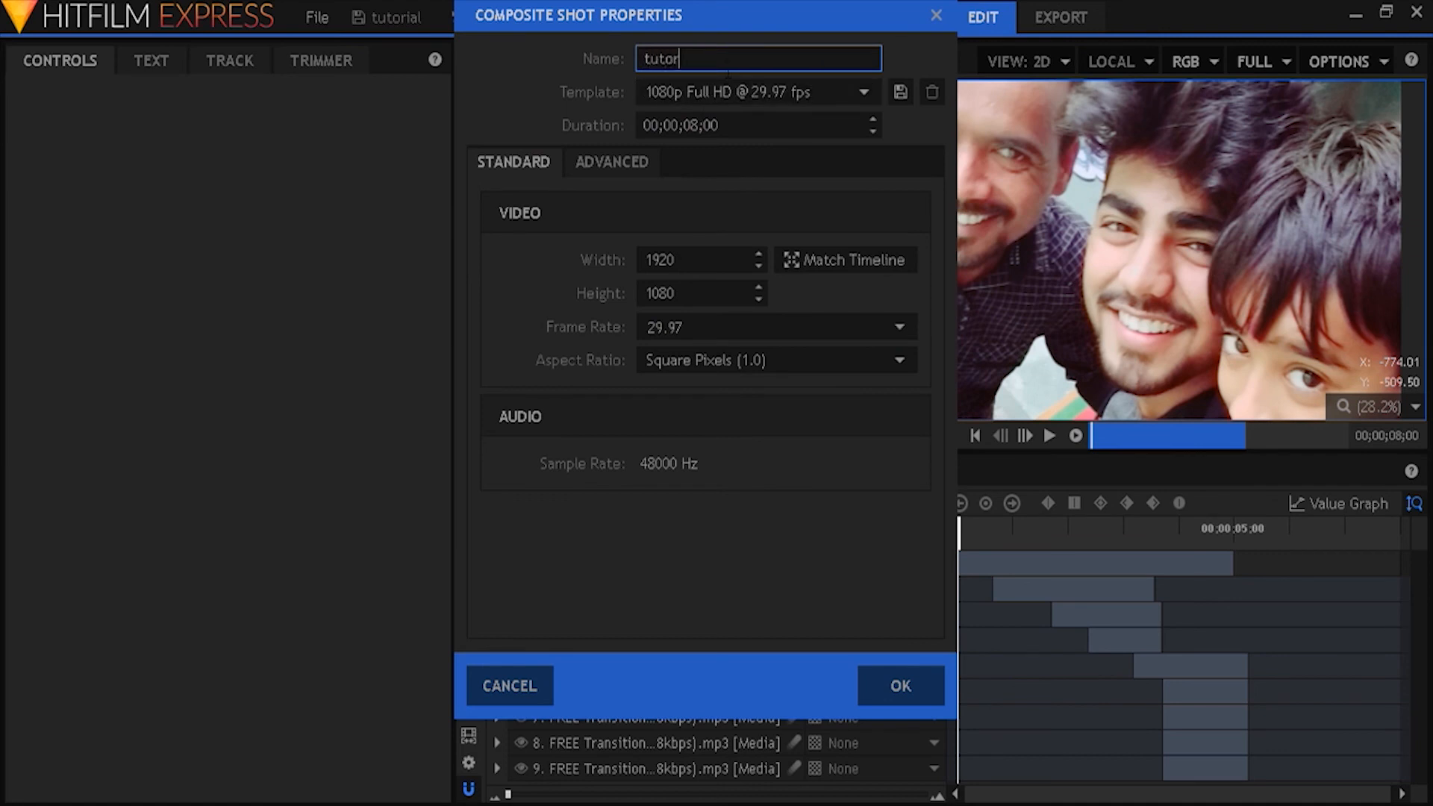
text(ial)
click(897, 686)
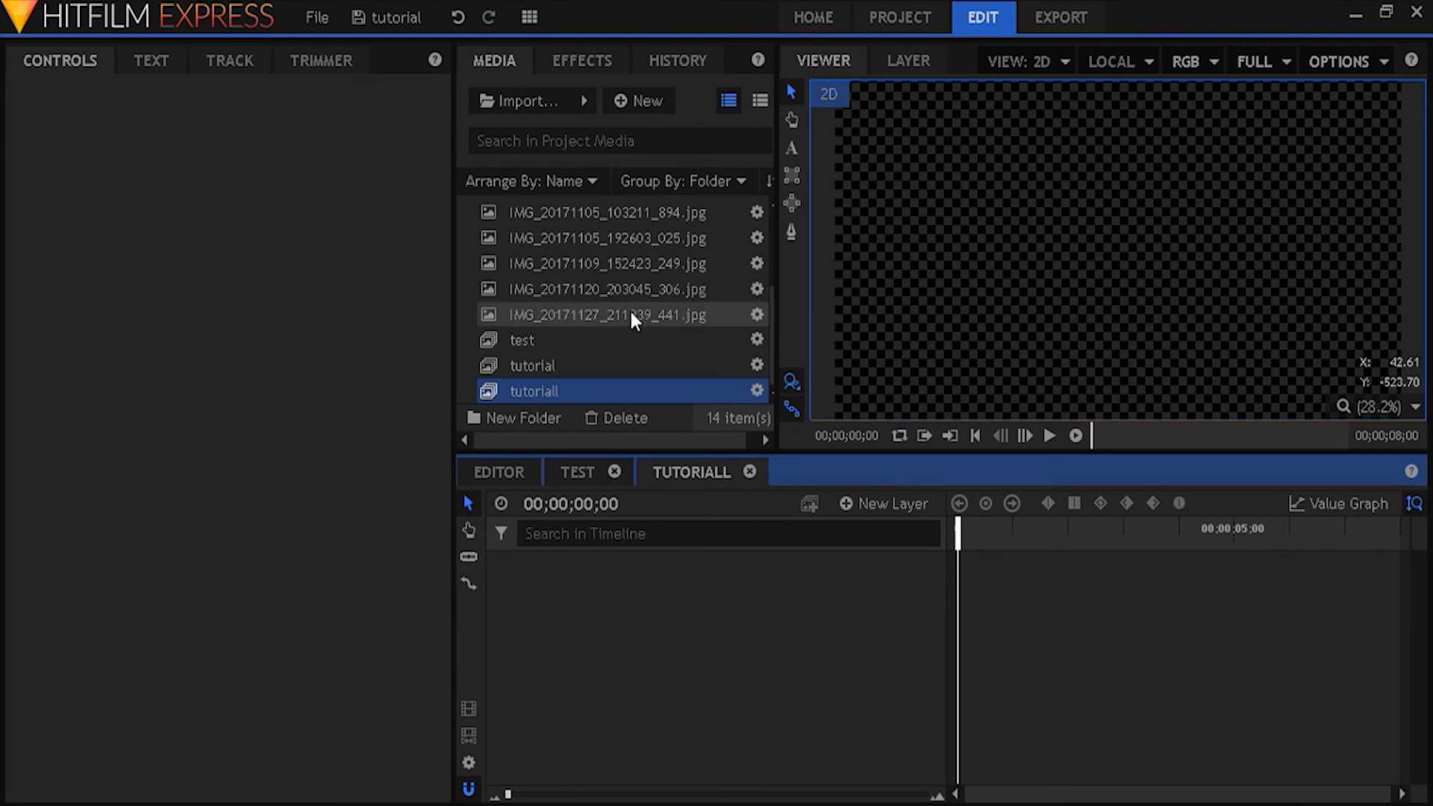
Step: Preview the imported photos one by one in the Trimmer to choose pictures for the composite shot
scroll(603, 318, up, 3)
click(584, 267)
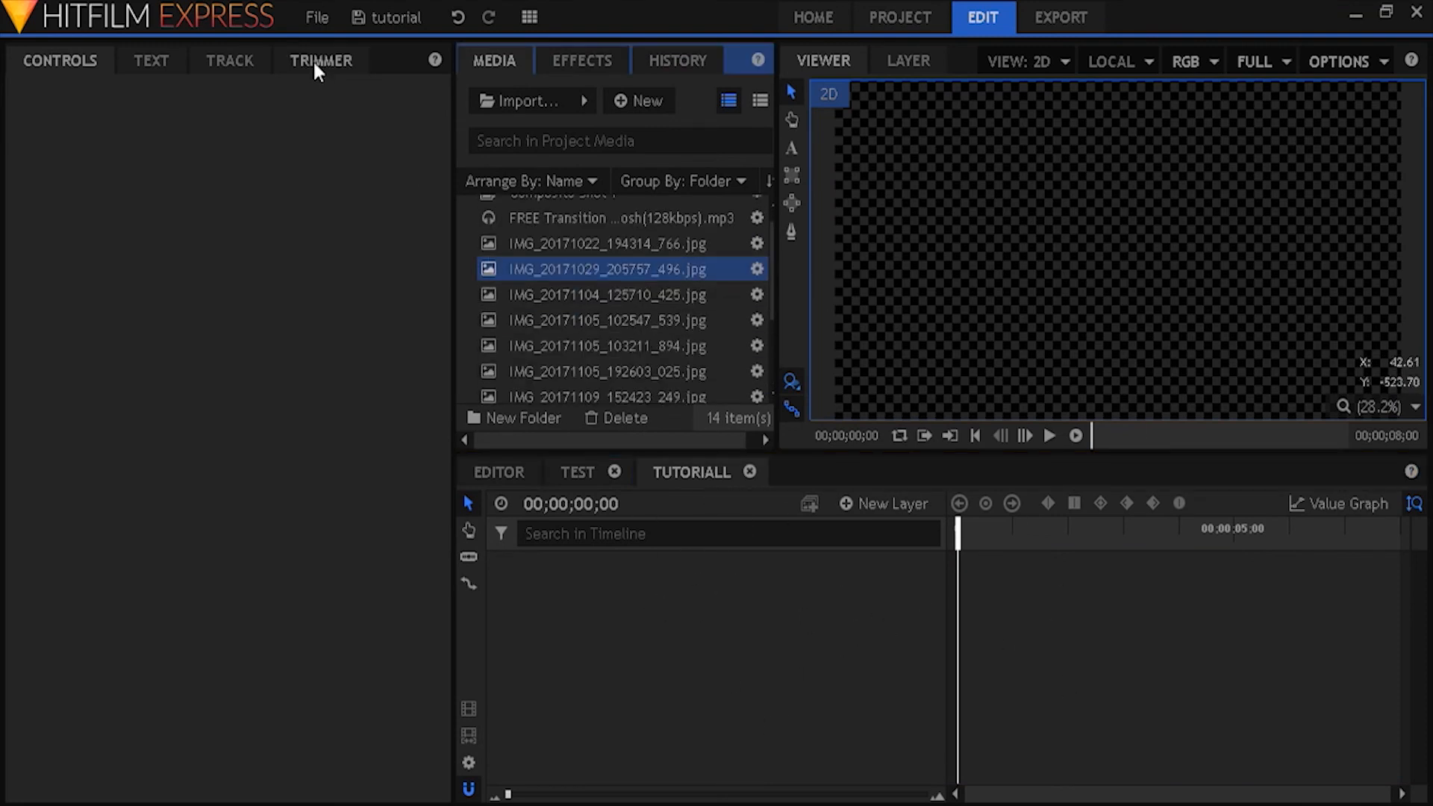
click(312, 59)
click(567, 298)
click(611, 346)
click(608, 269)
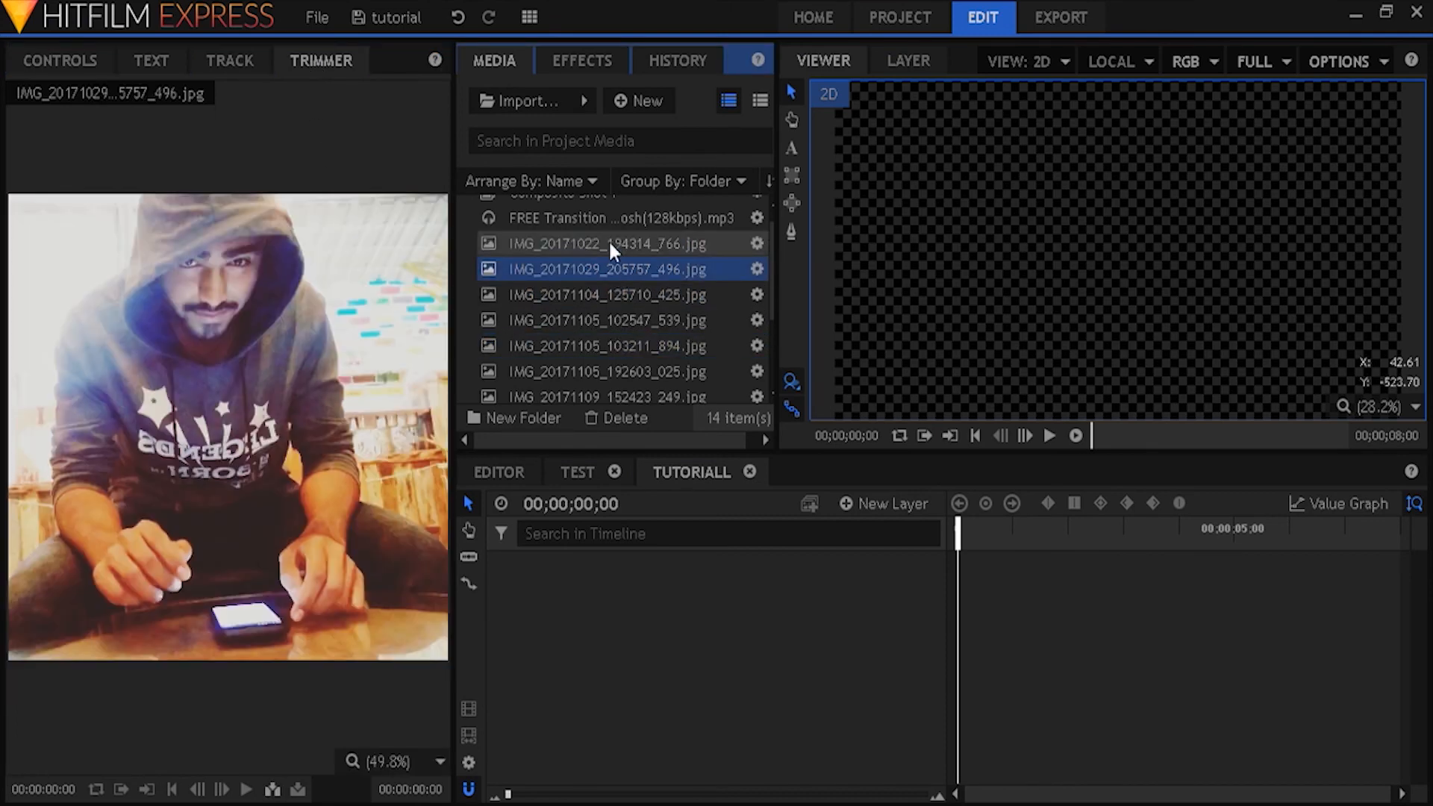
click(602, 242)
click(609, 296)
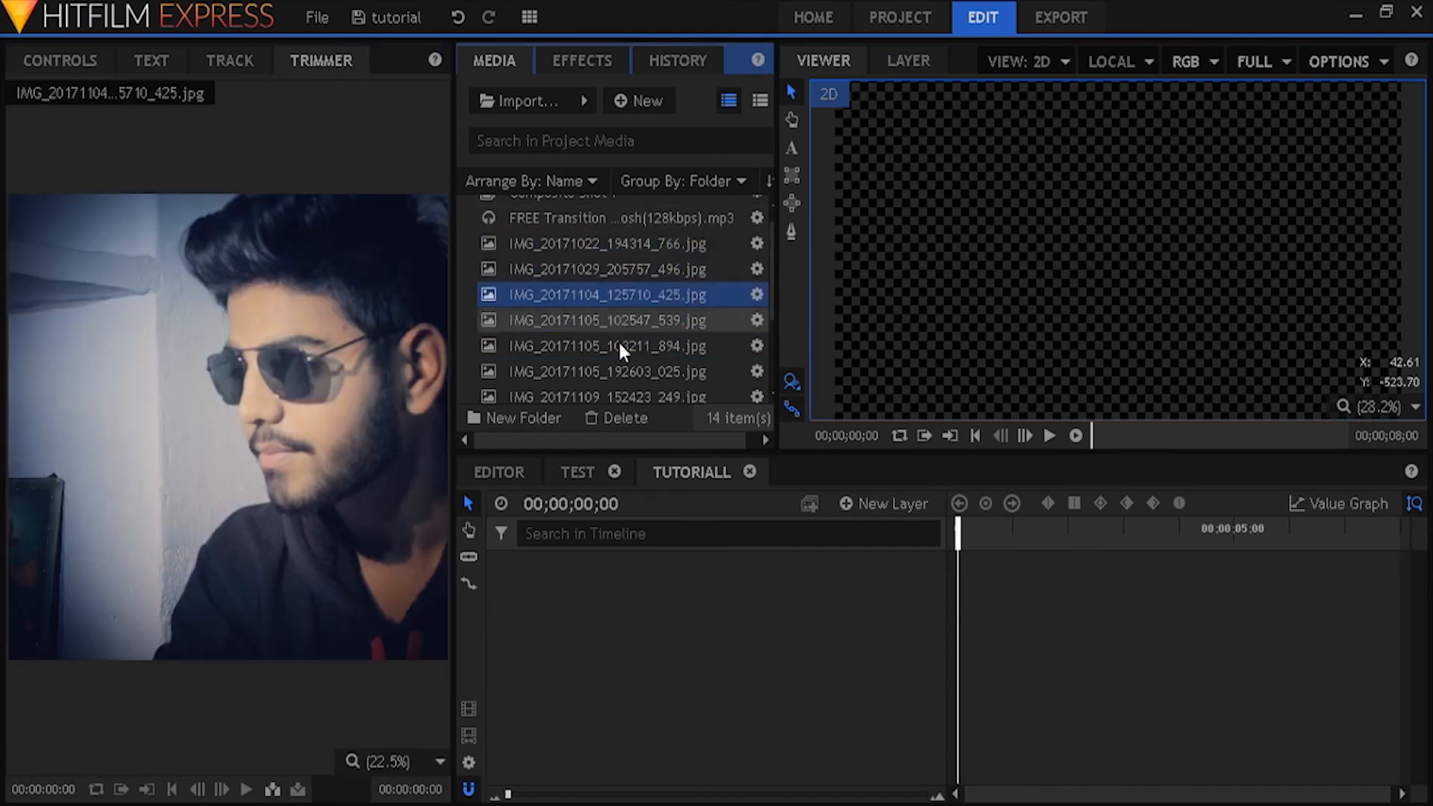
click(620, 370)
click(618, 316)
click(619, 266)
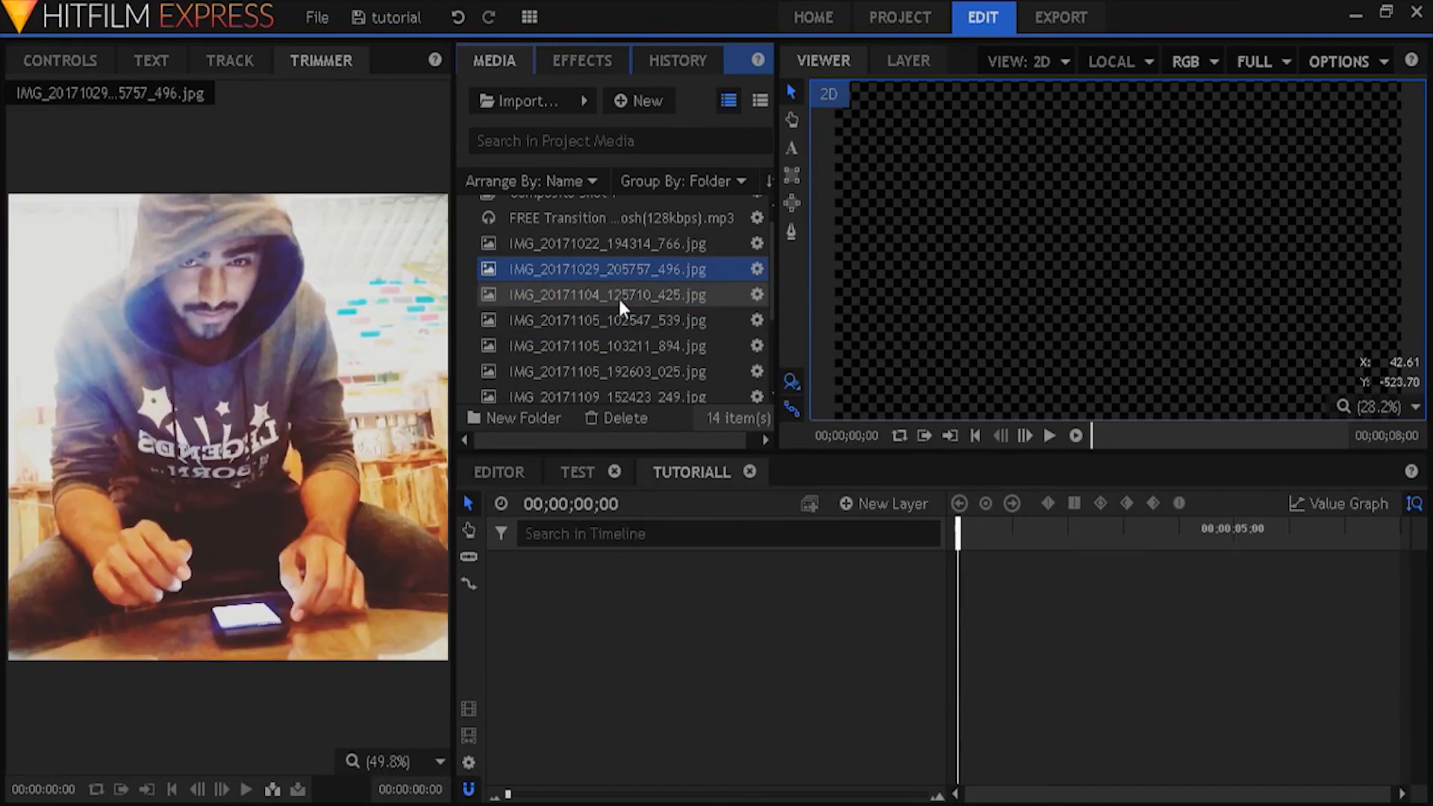
click(624, 321)
click(624, 366)
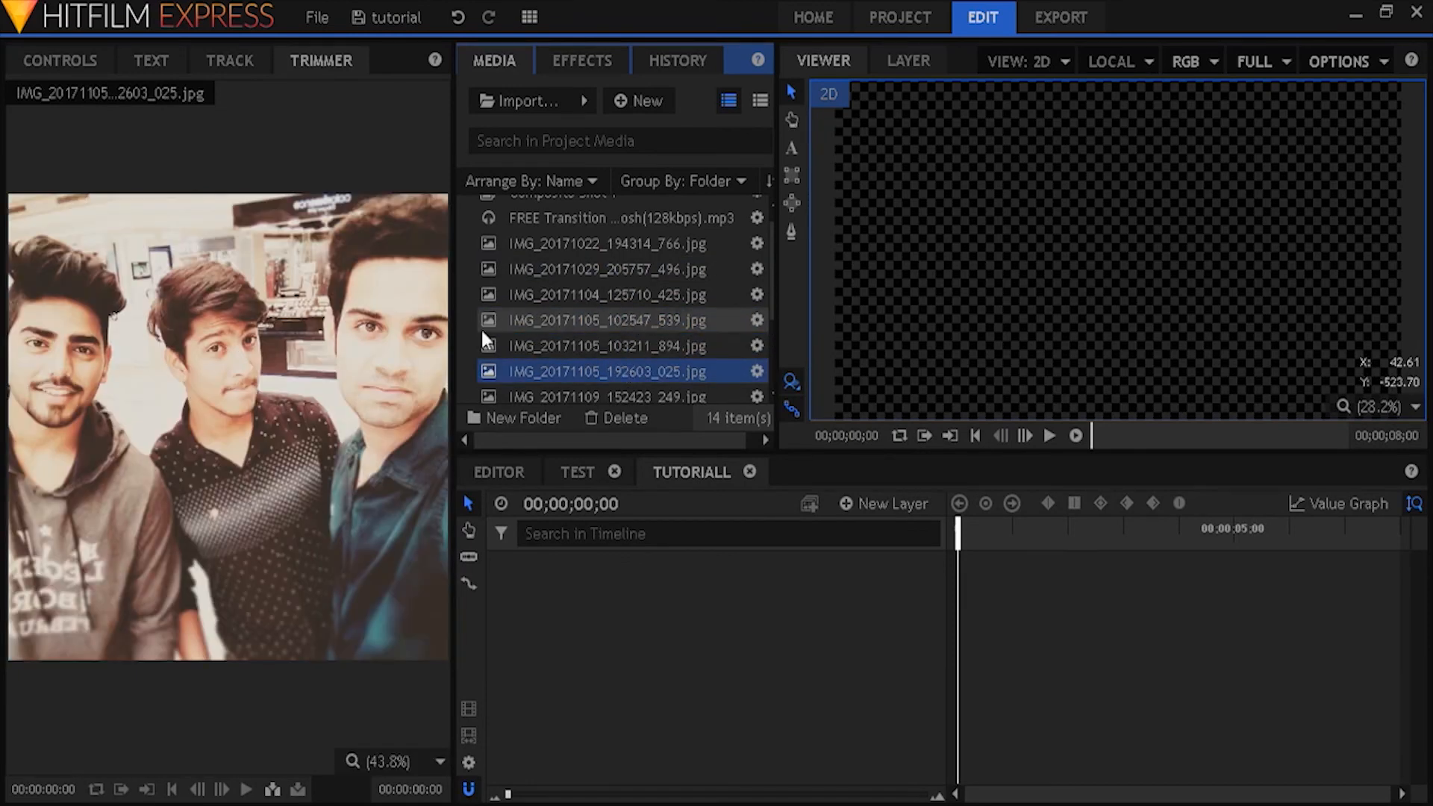
click(589, 345)
click(590, 325)
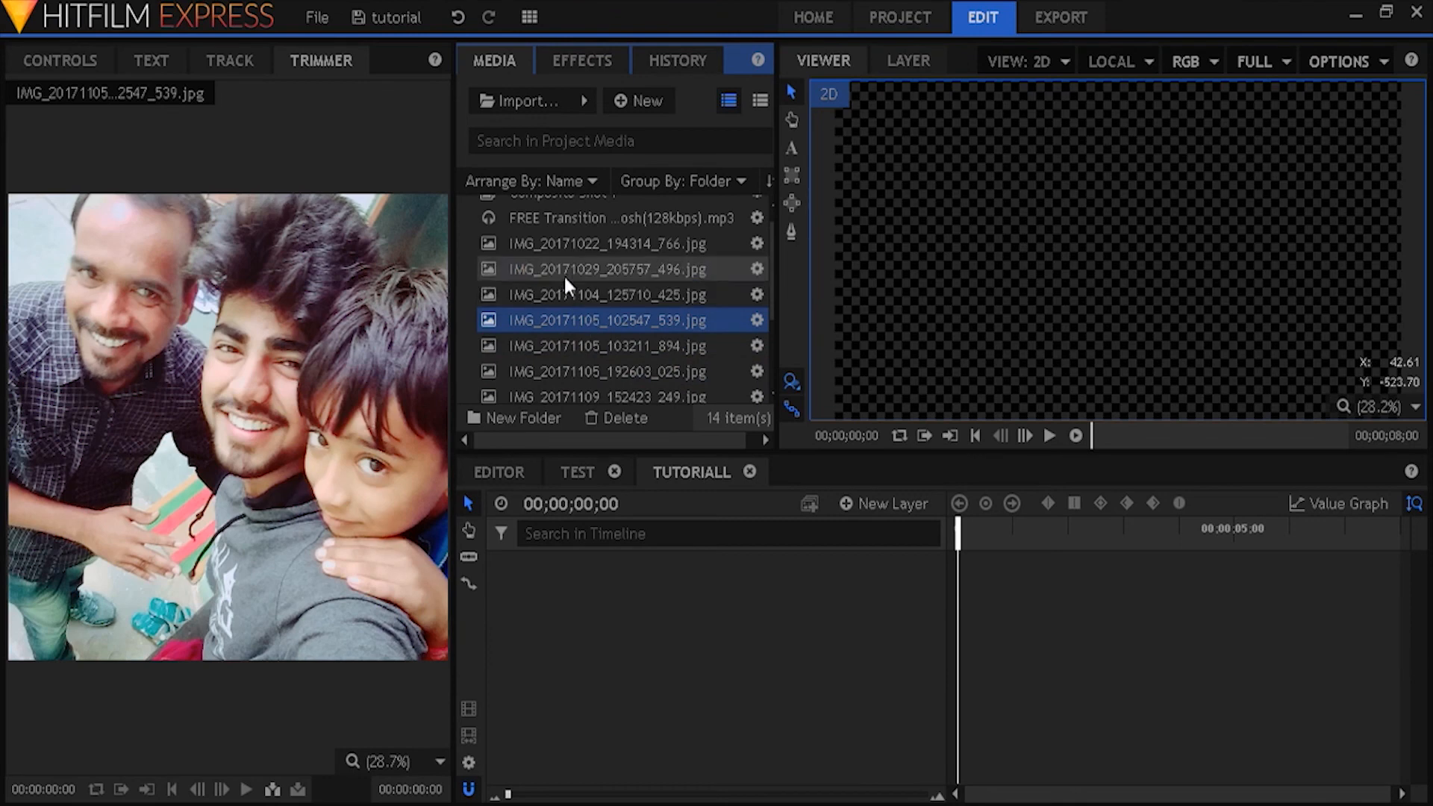
click(563, 273)
click(576, 294)
click(603, 371)
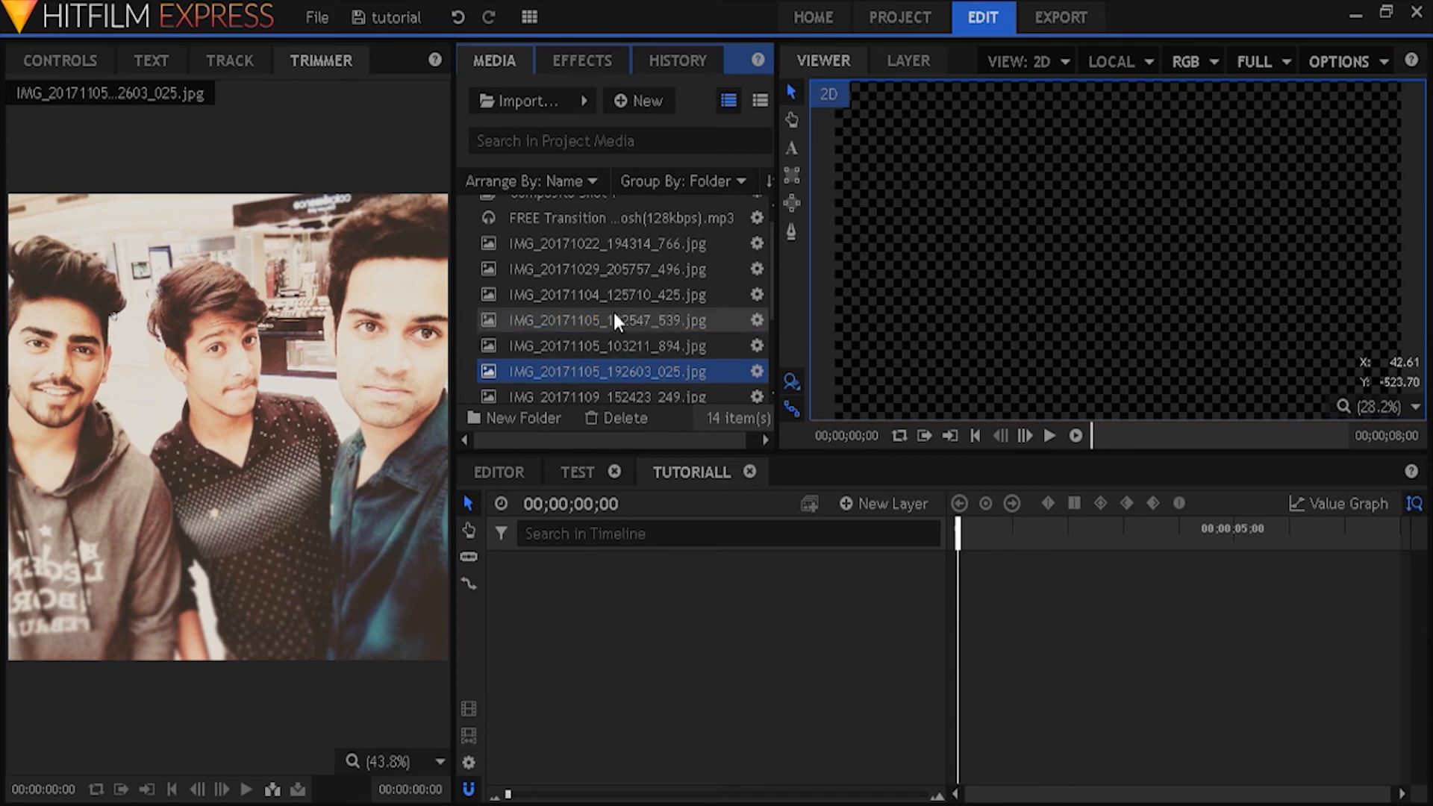
Step: Add IMG_20171029_205757_496.jpg to the tutoriall timeline and place IMG_20171105_192603_025.jpg on a layer beneath it
scroll(588, 313, up, 1)
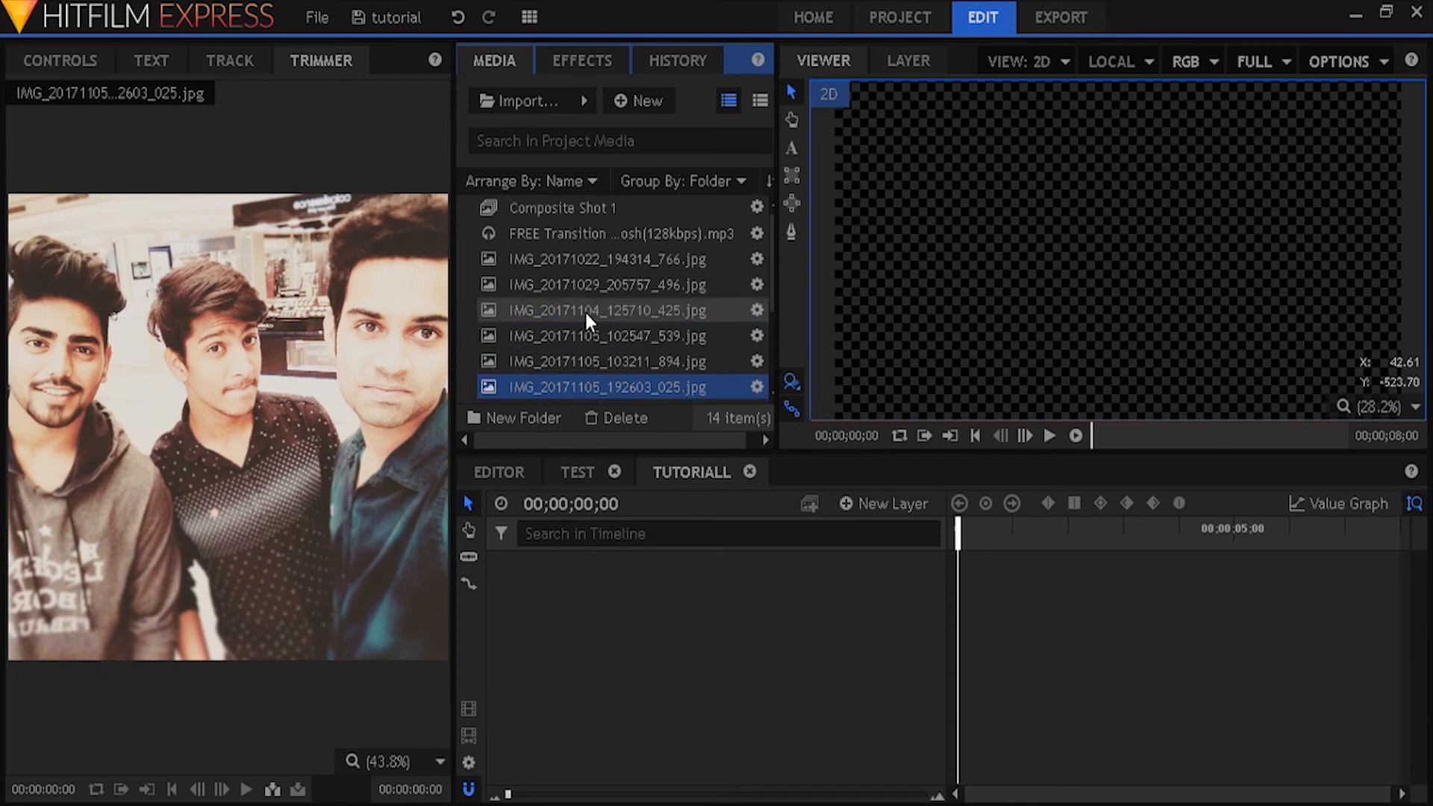
click(553, 282)
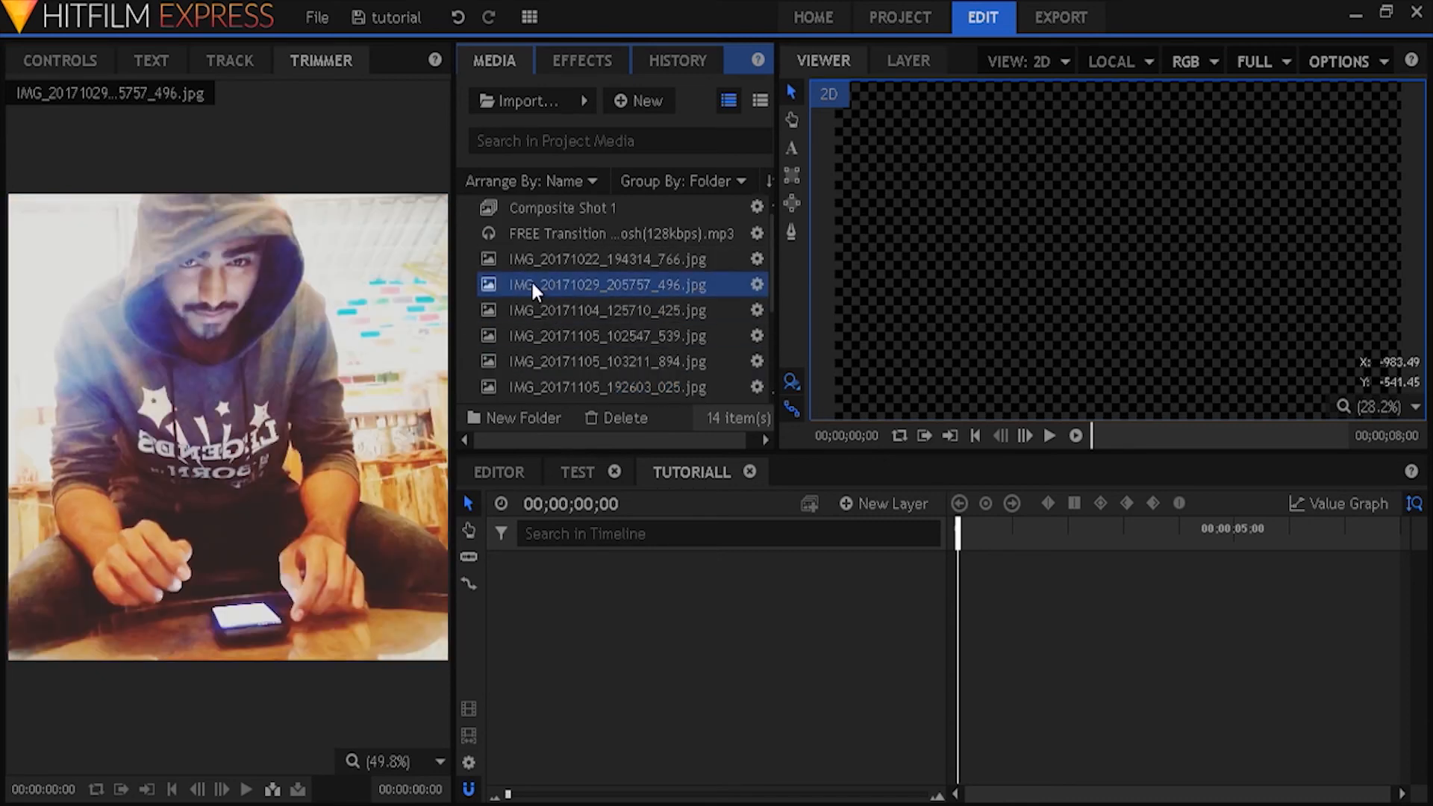
drag(532, 287, 608, 607)
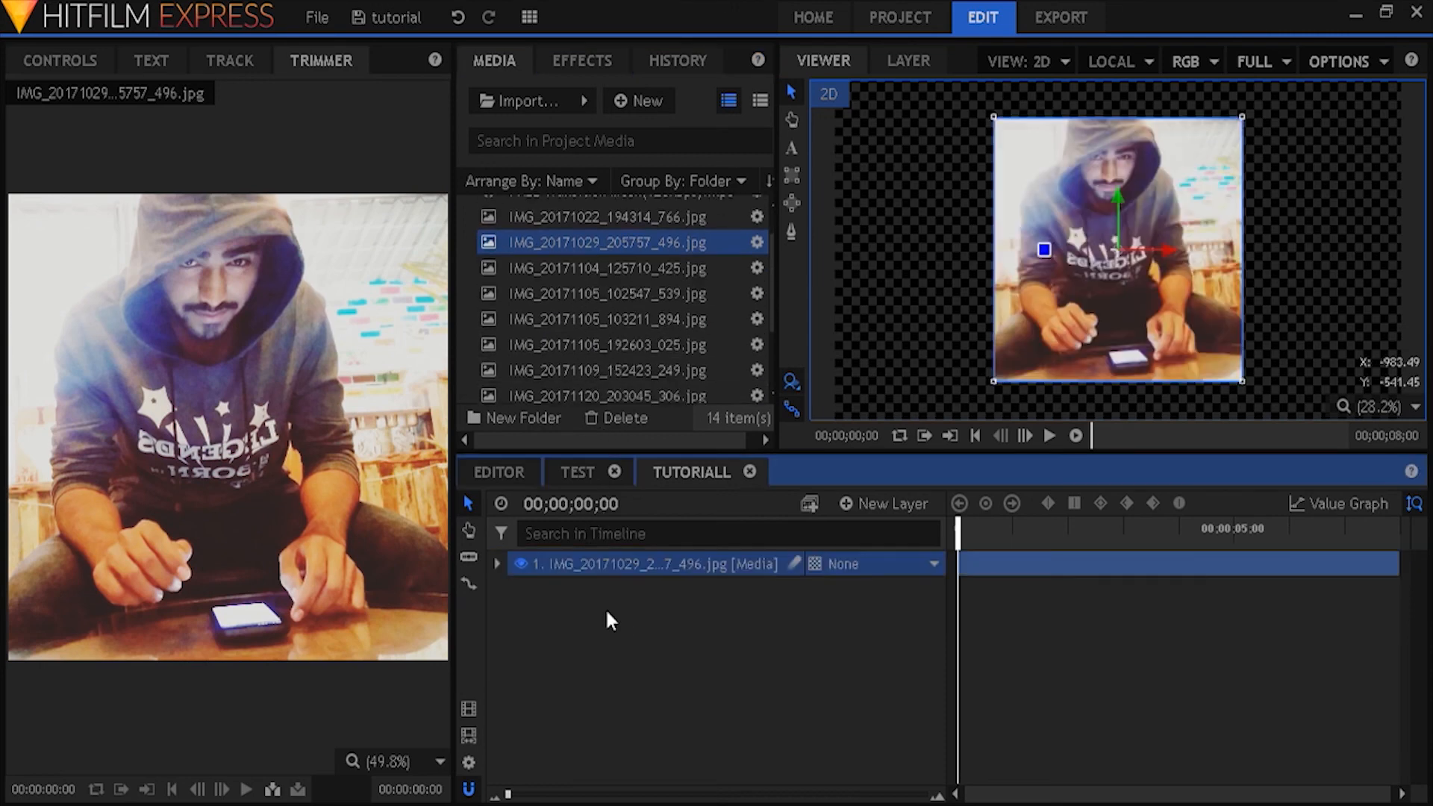
click(597, 294)
click(585, 322)
click(589, 346)
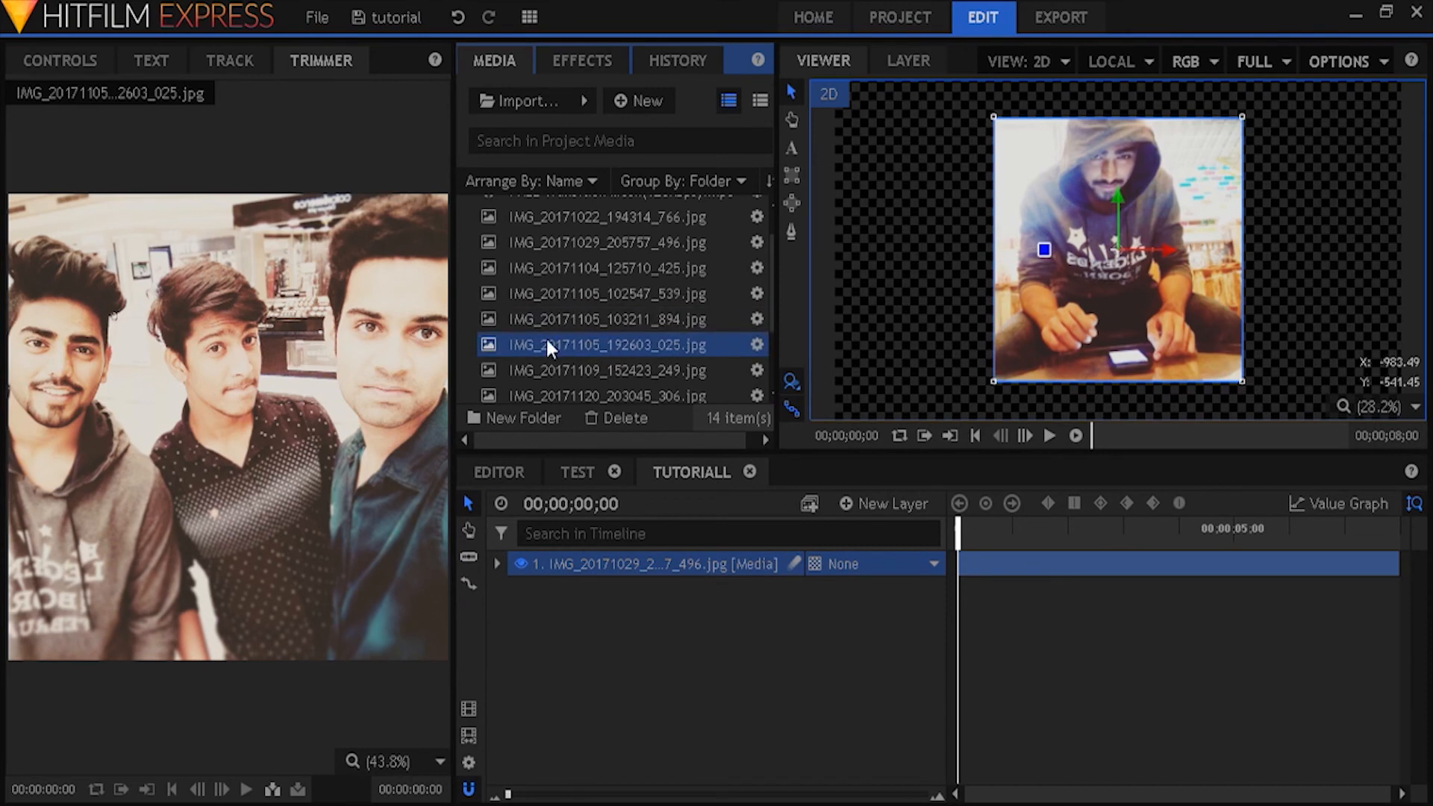
drag(546, 342, 652, 647)
Step: Check the remaining photos and add IMG_20171127_211939_441.jpg as the third layer of the tutoriall timeline
click(597, 342)
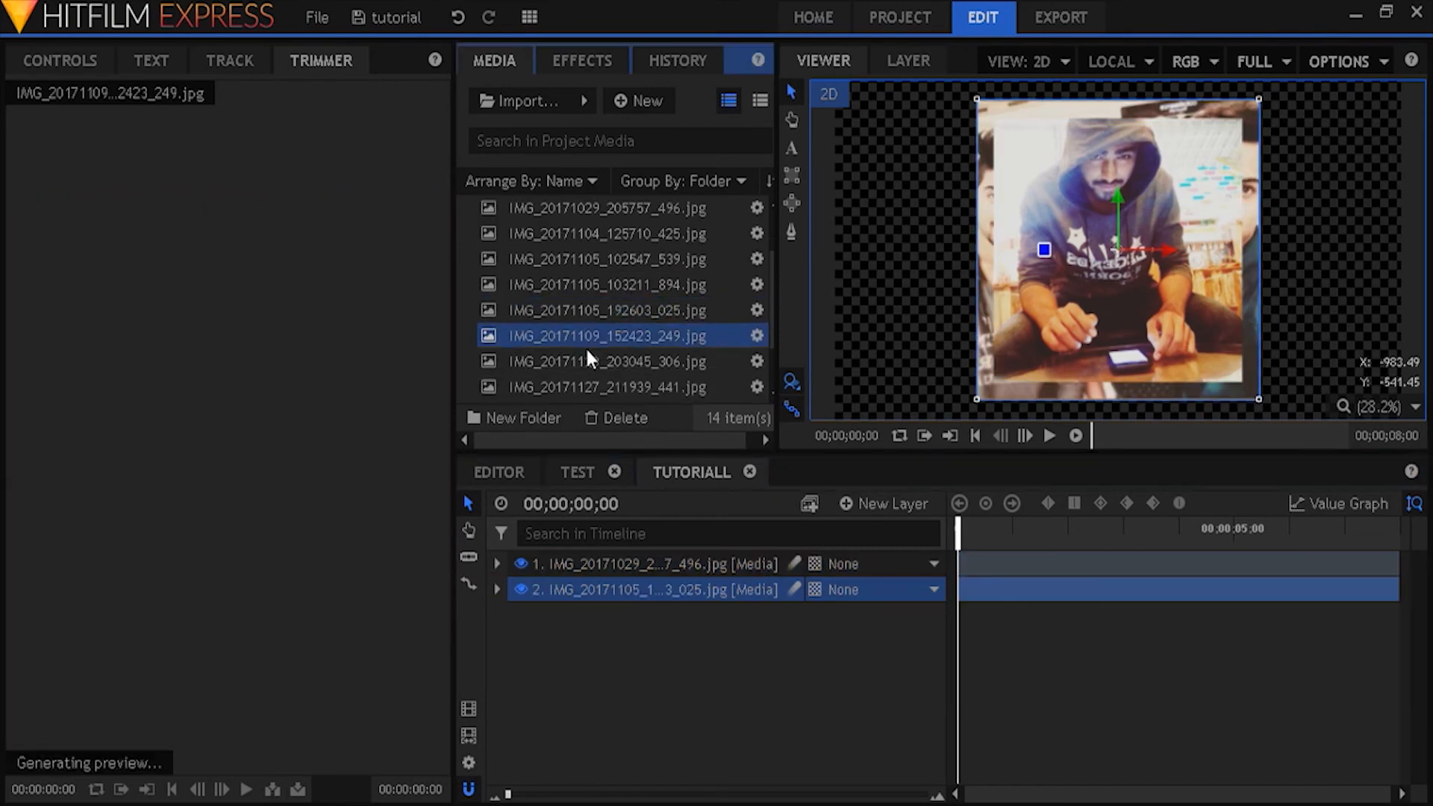
click(576, 360)
click(573, 387)
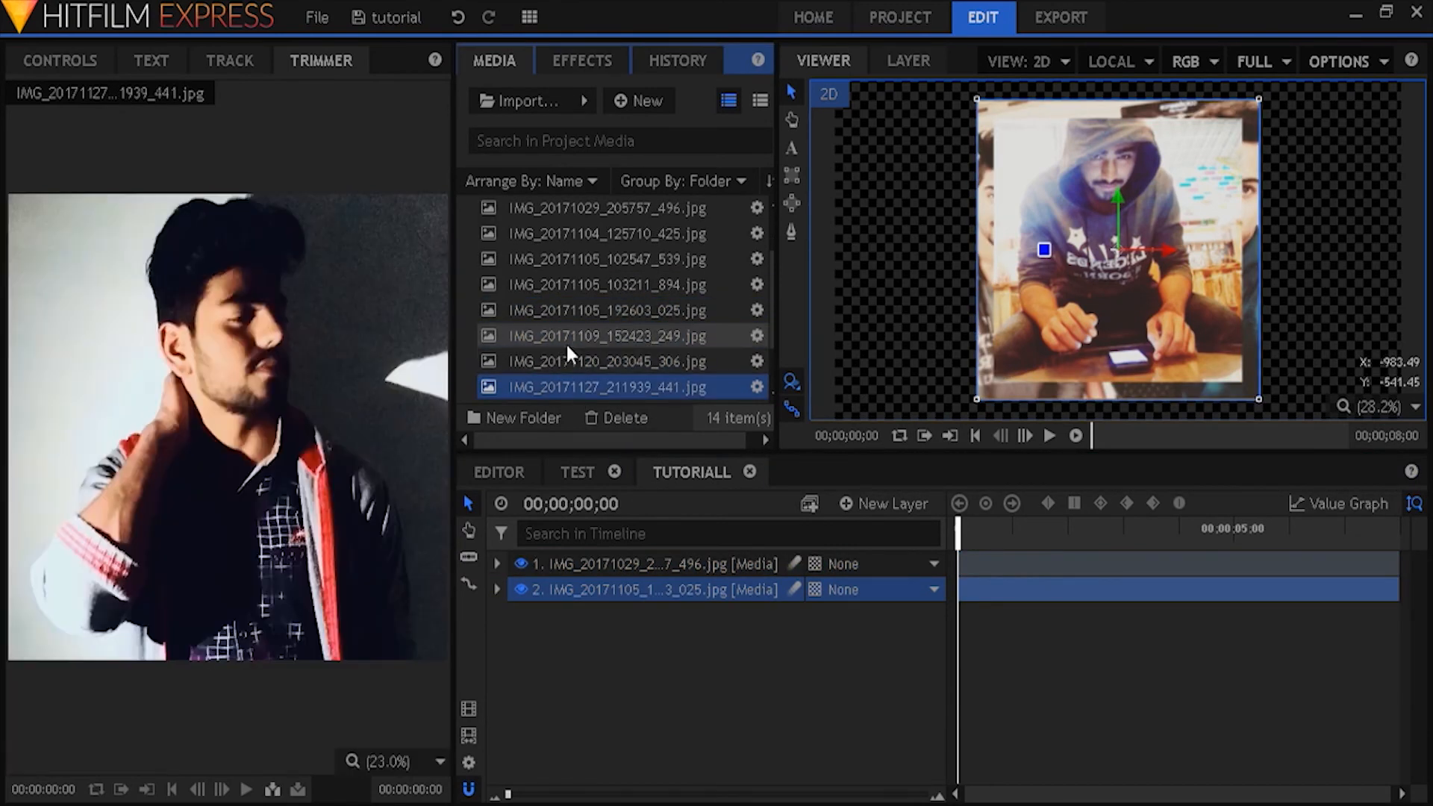
scroll(566, 345, down, 3)
drag(564, 317, 694, 627)
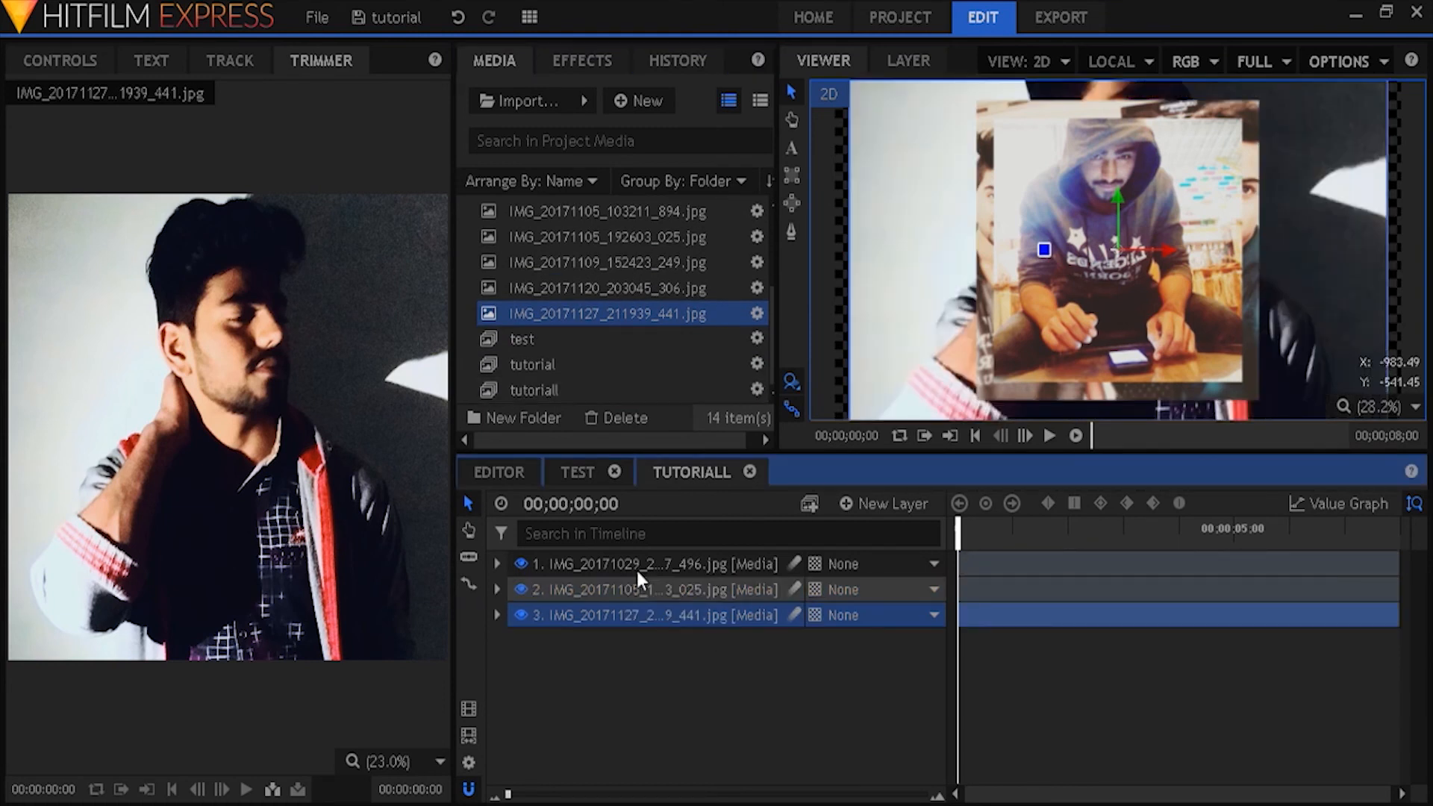
Step: Hide the second and third layers, scale the first photo to 230%, and set its vertical position to -352
click(521, 587)
click(521, 614)
click(567, 571)
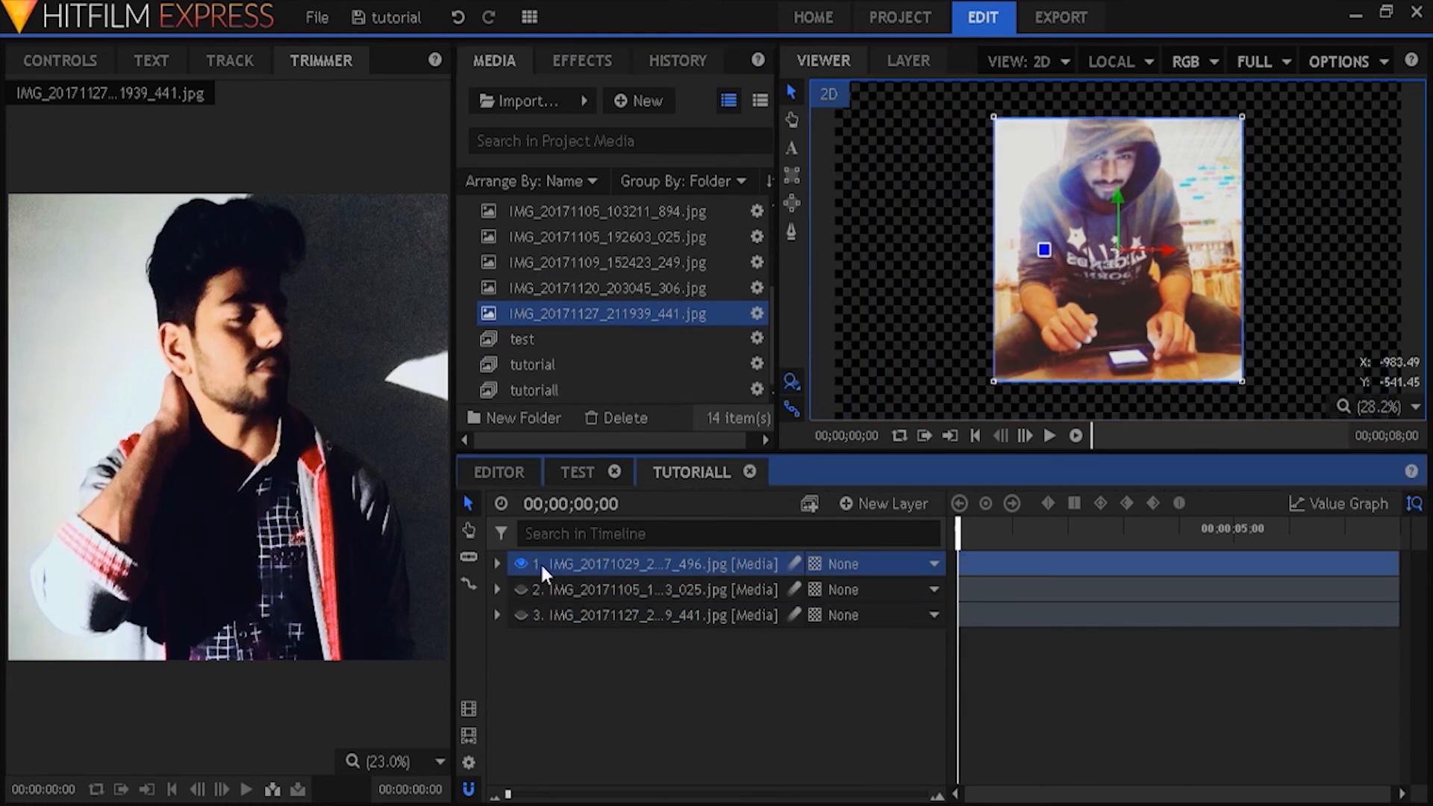
click(71, 59)
click(17, 245)
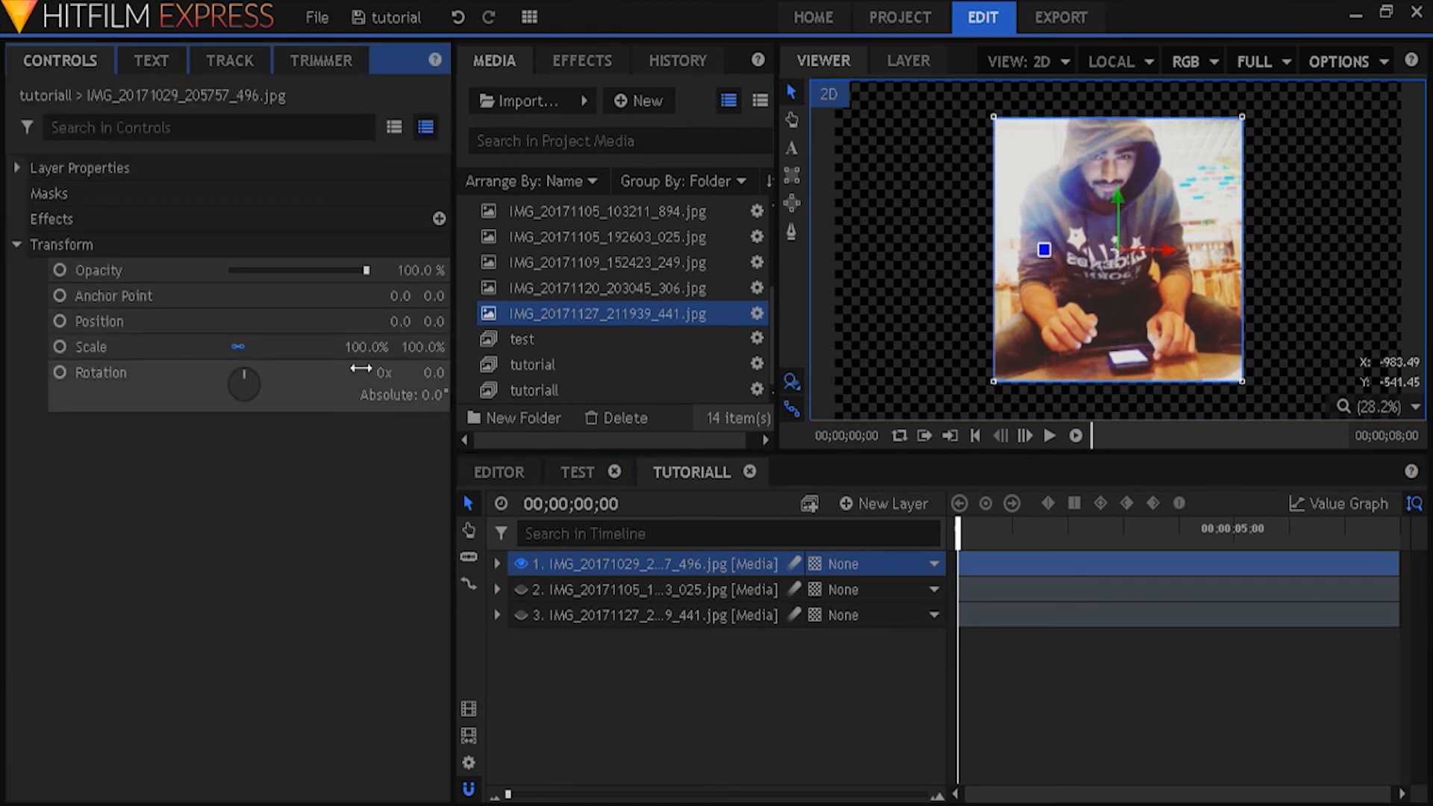
drag(366, 347, 462, 347)
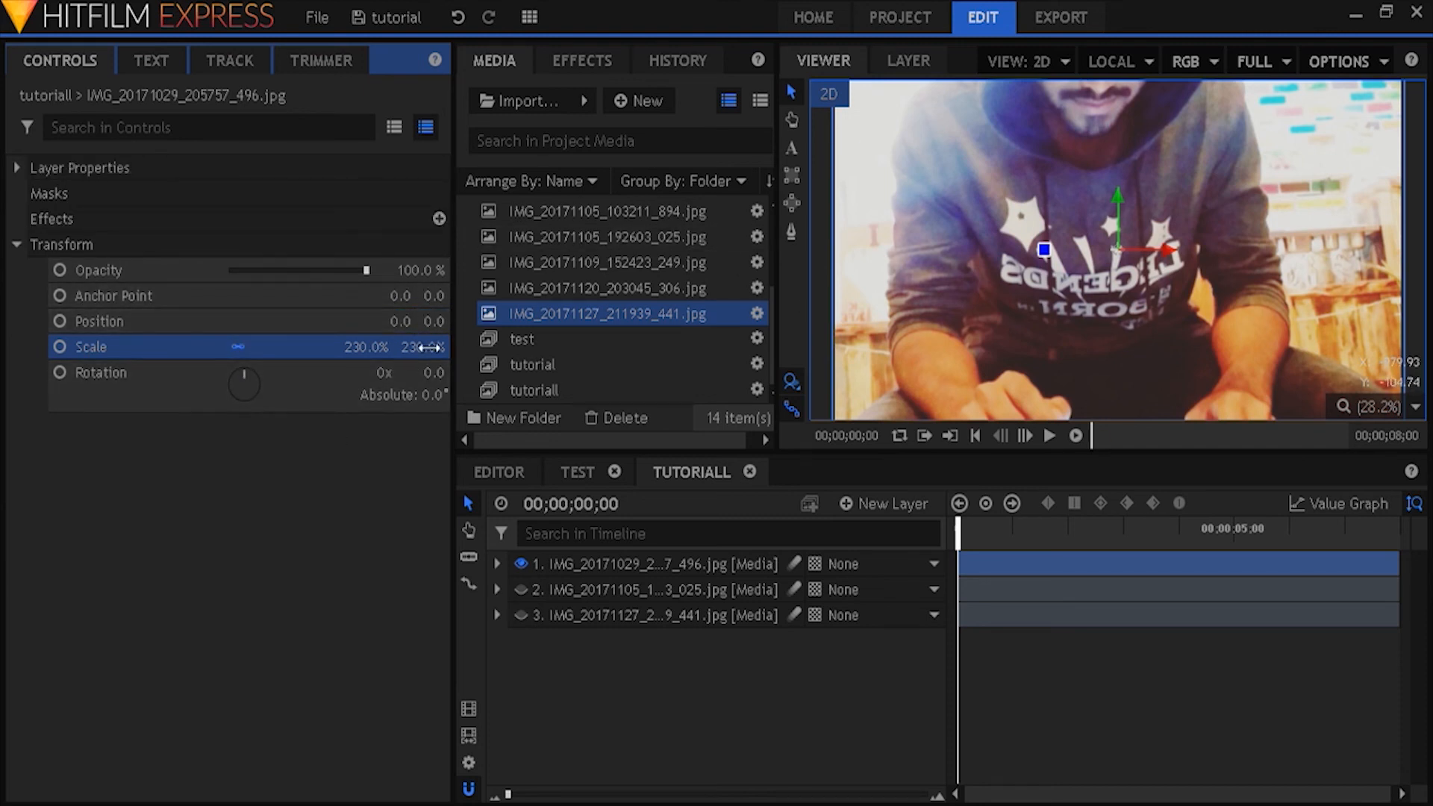
drag(427, 320, 655, 445)
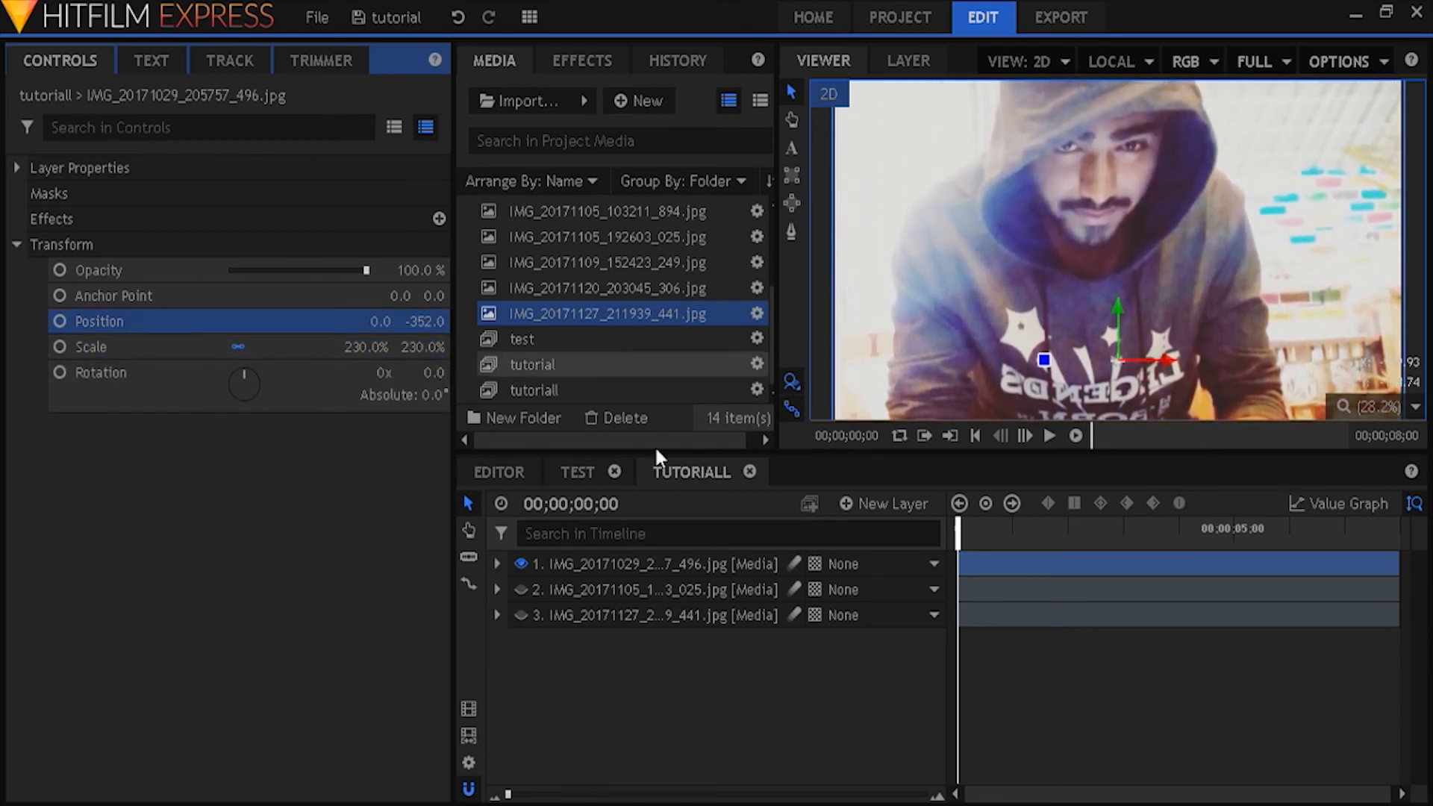
Step: Show the second photo instead of the first, scale it to 203%, and set its vertical position to -114
click(558, 589)
click(521, 563)
click(521, 589)
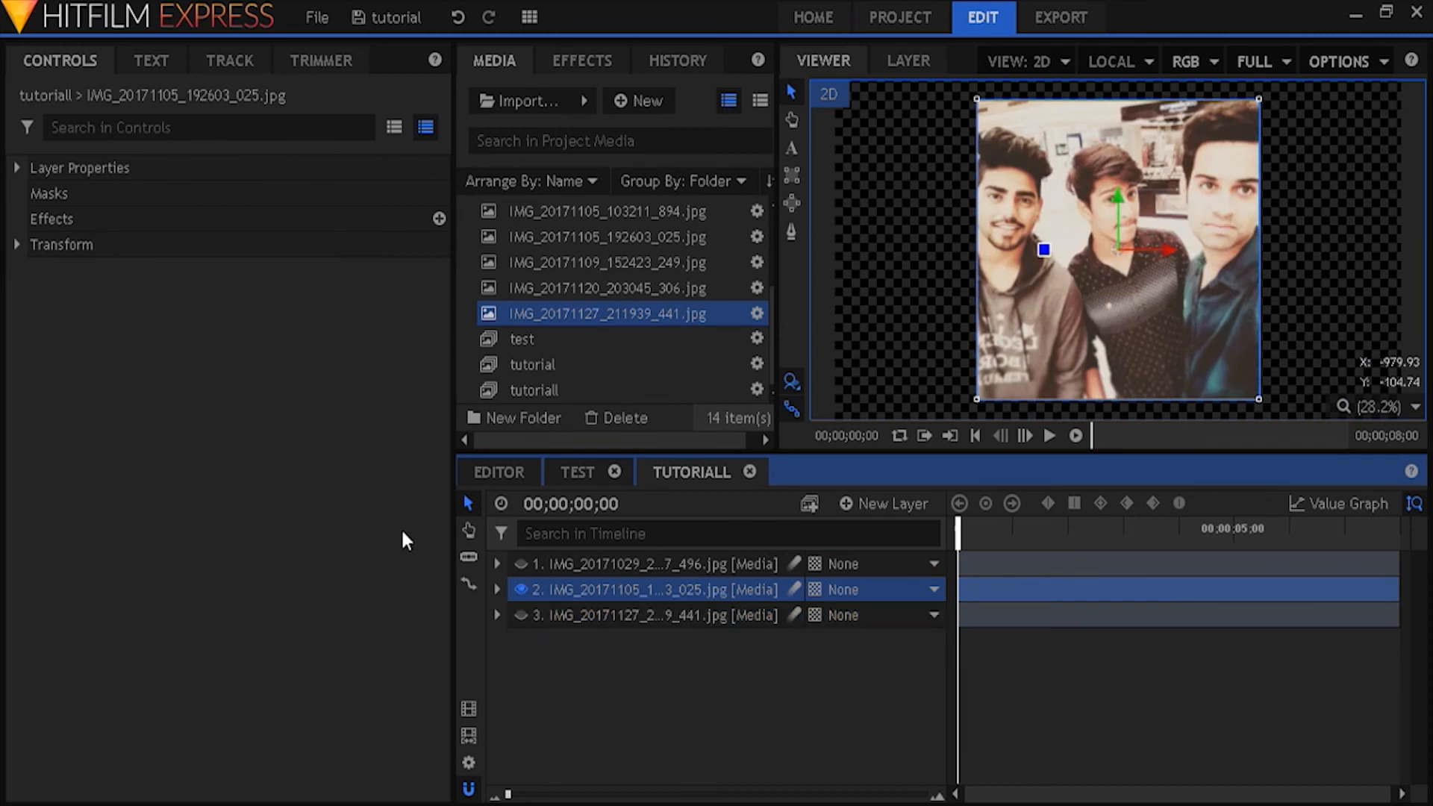
click(15, 243)
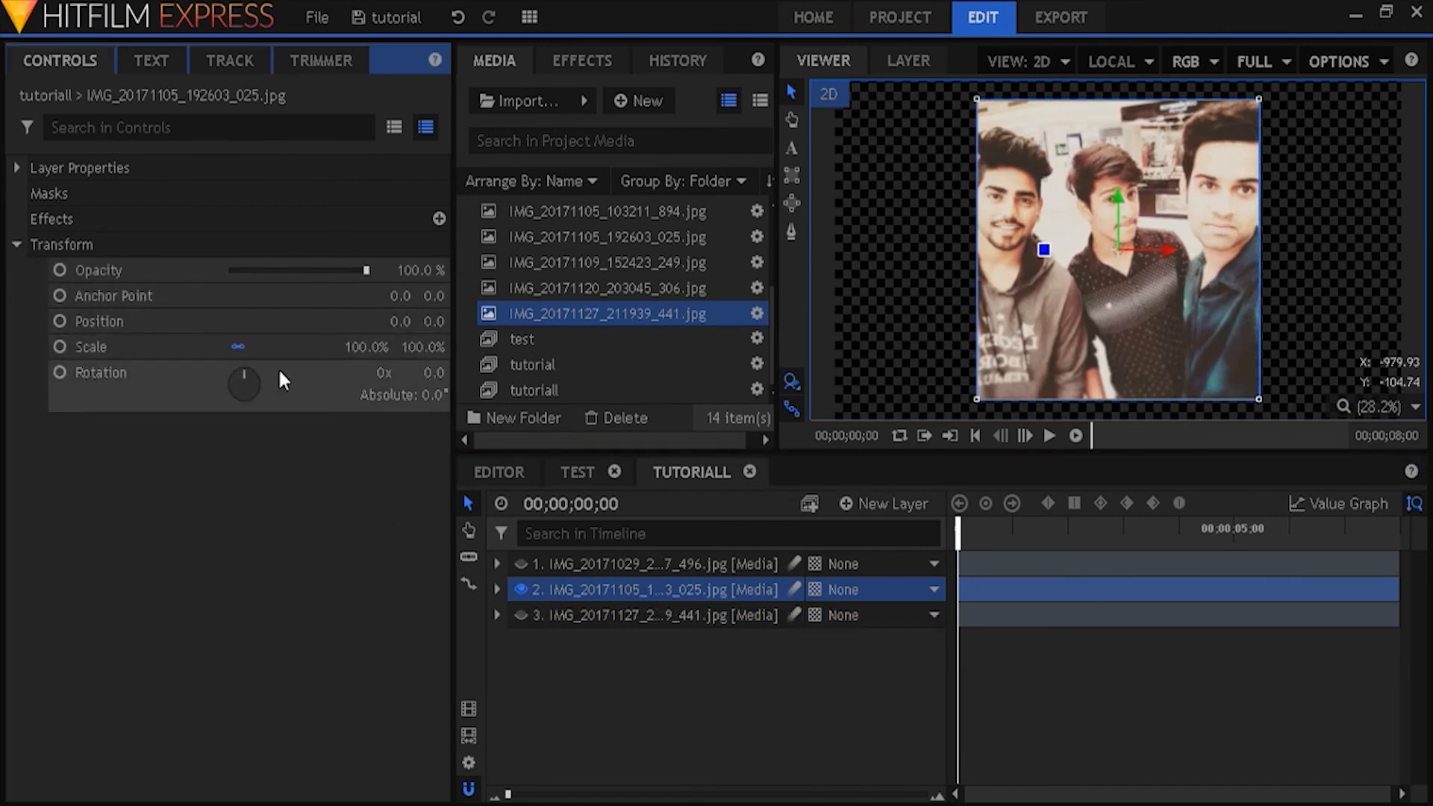
click(94, 344)
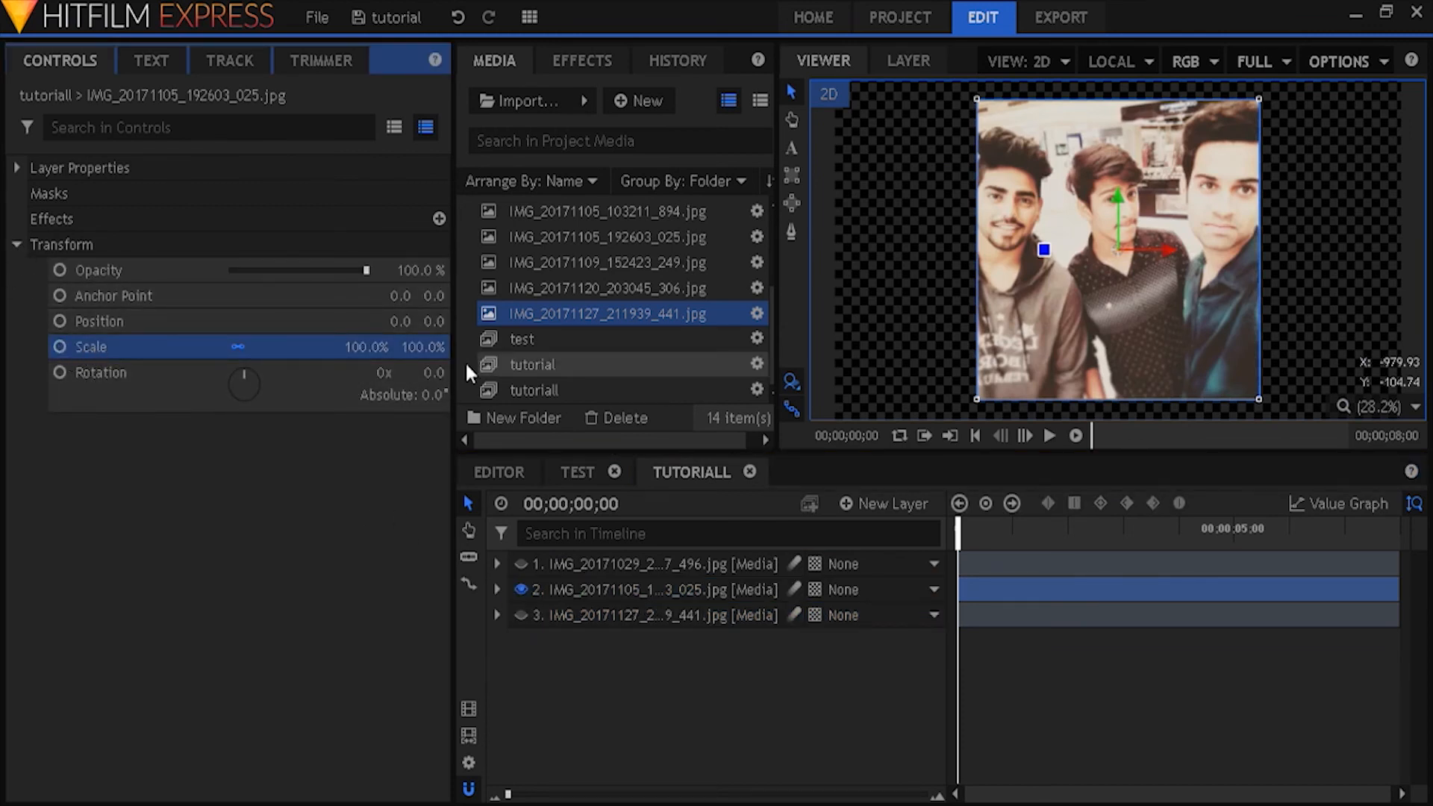
drag(366, 346, 443, 347)
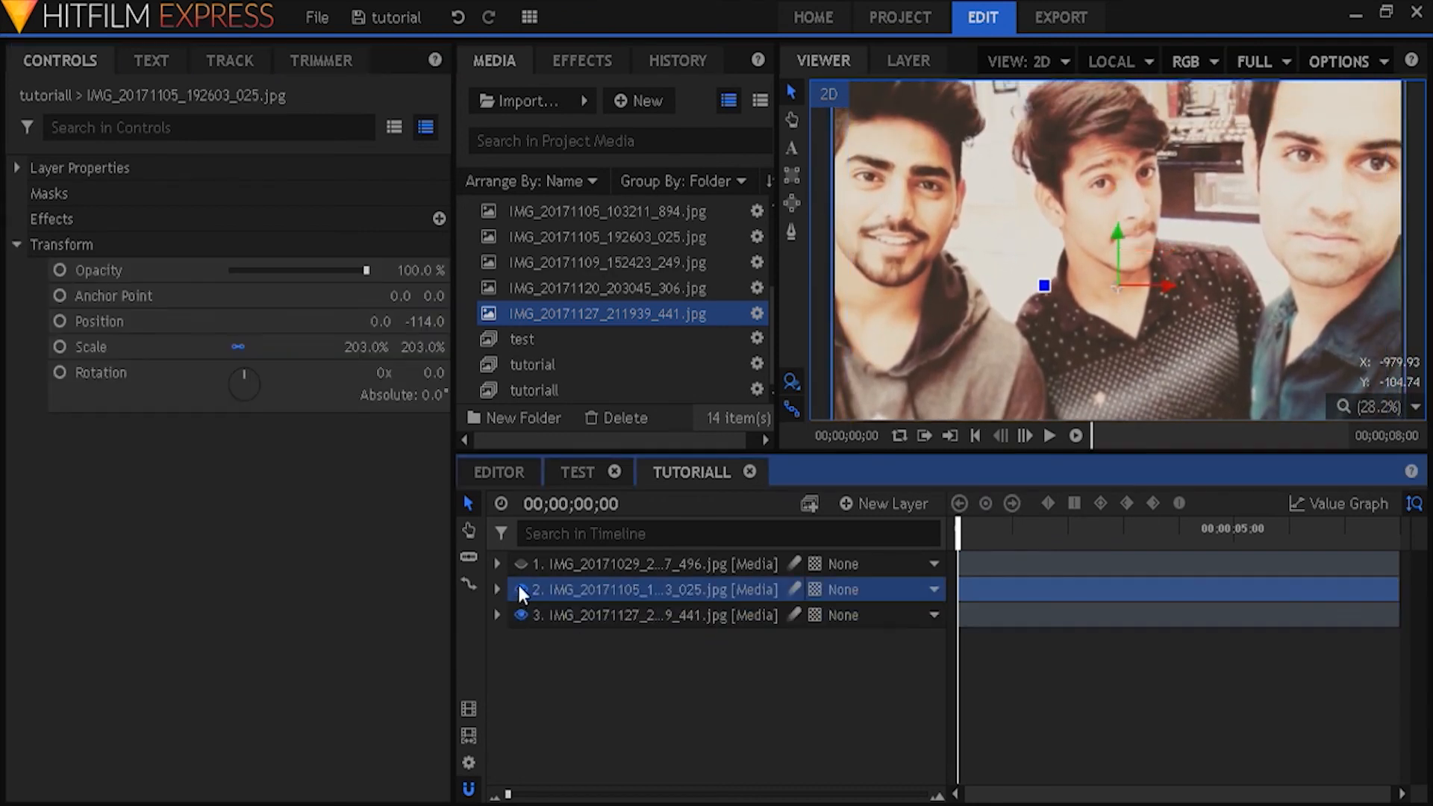
Step: Scale the third photo to 108% with a vertical position of -262, and make all three layers visible
click(537, 615)
click(16, 244)
drag(366, 346, 372, 346)
drag(440, 321, 430, 325)
click(521, 589)
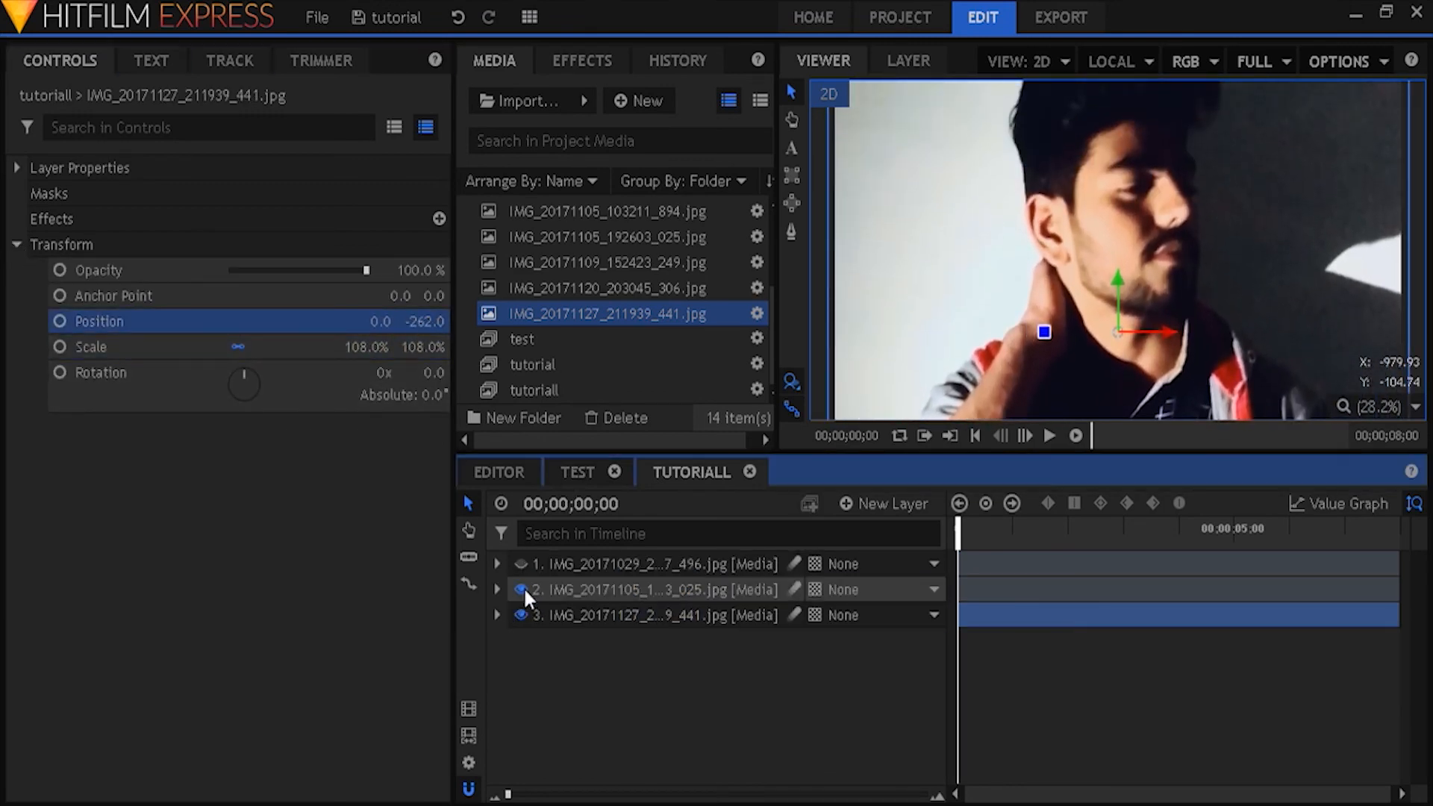
click(521, 565)
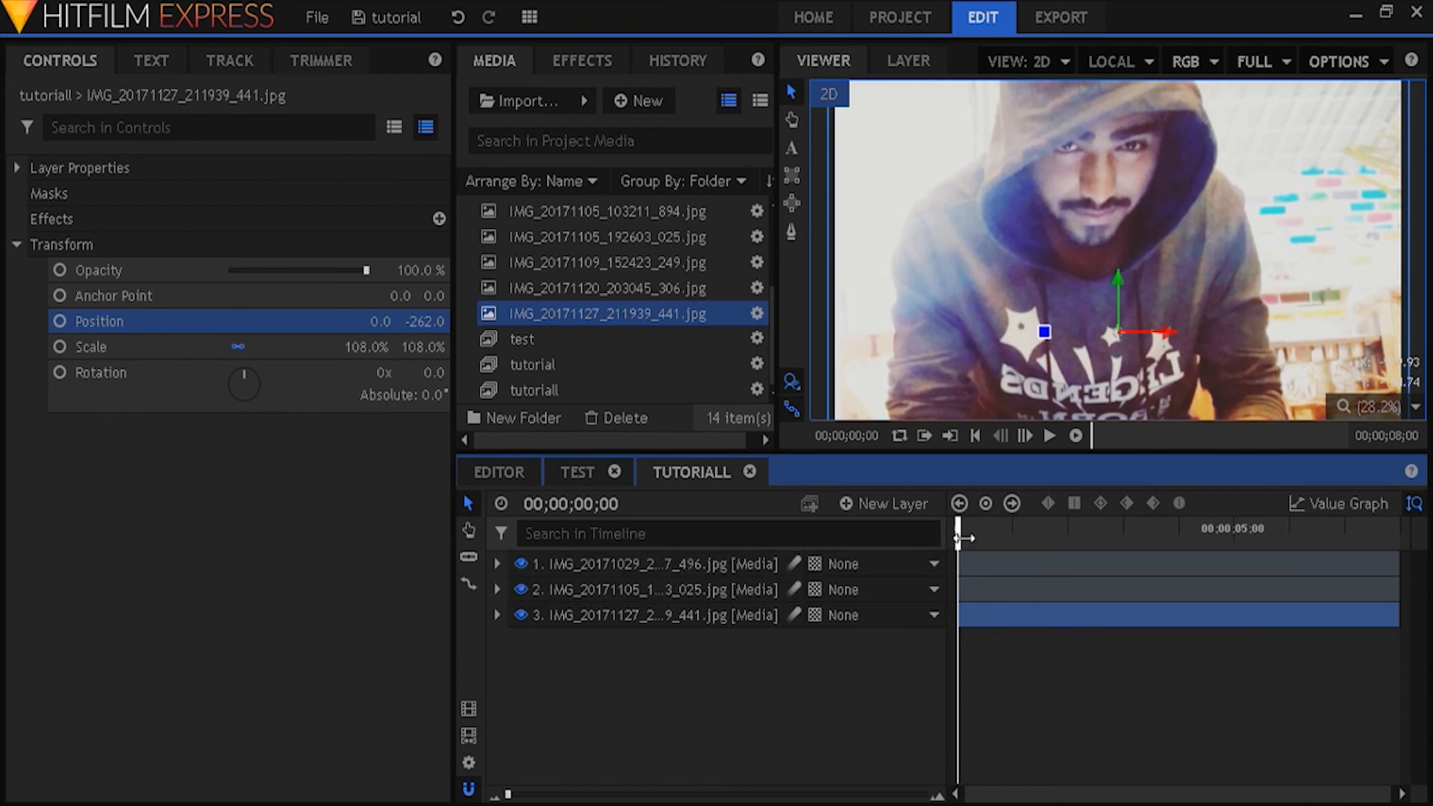
Step: Trim the first photo to end at 00;00;01;18 and the second to run from there to 00;00;02;22
drag(959, 530, 1045, 536)
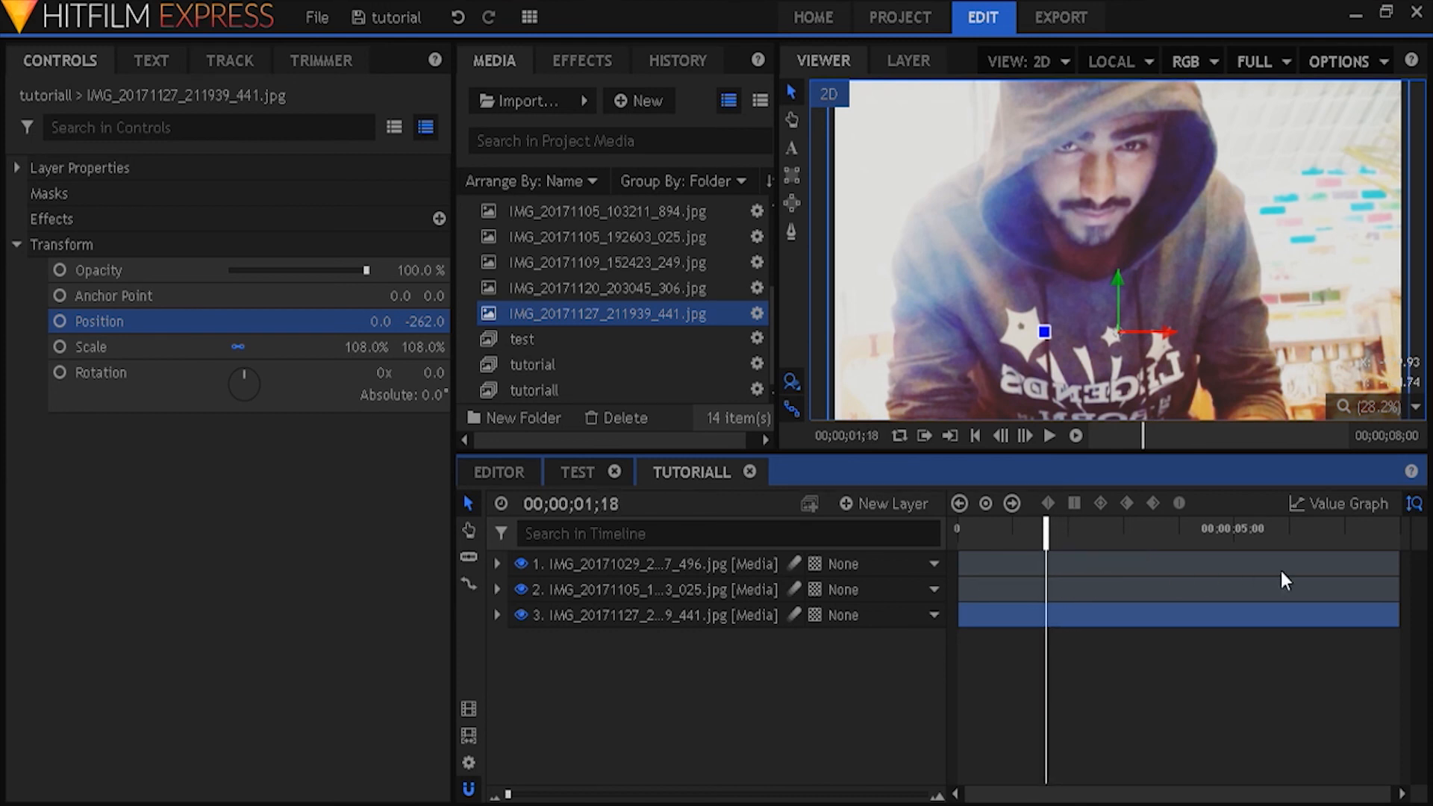
drag(1394, 560, 1044, 561)
drag(955, 589, 1045, 589)
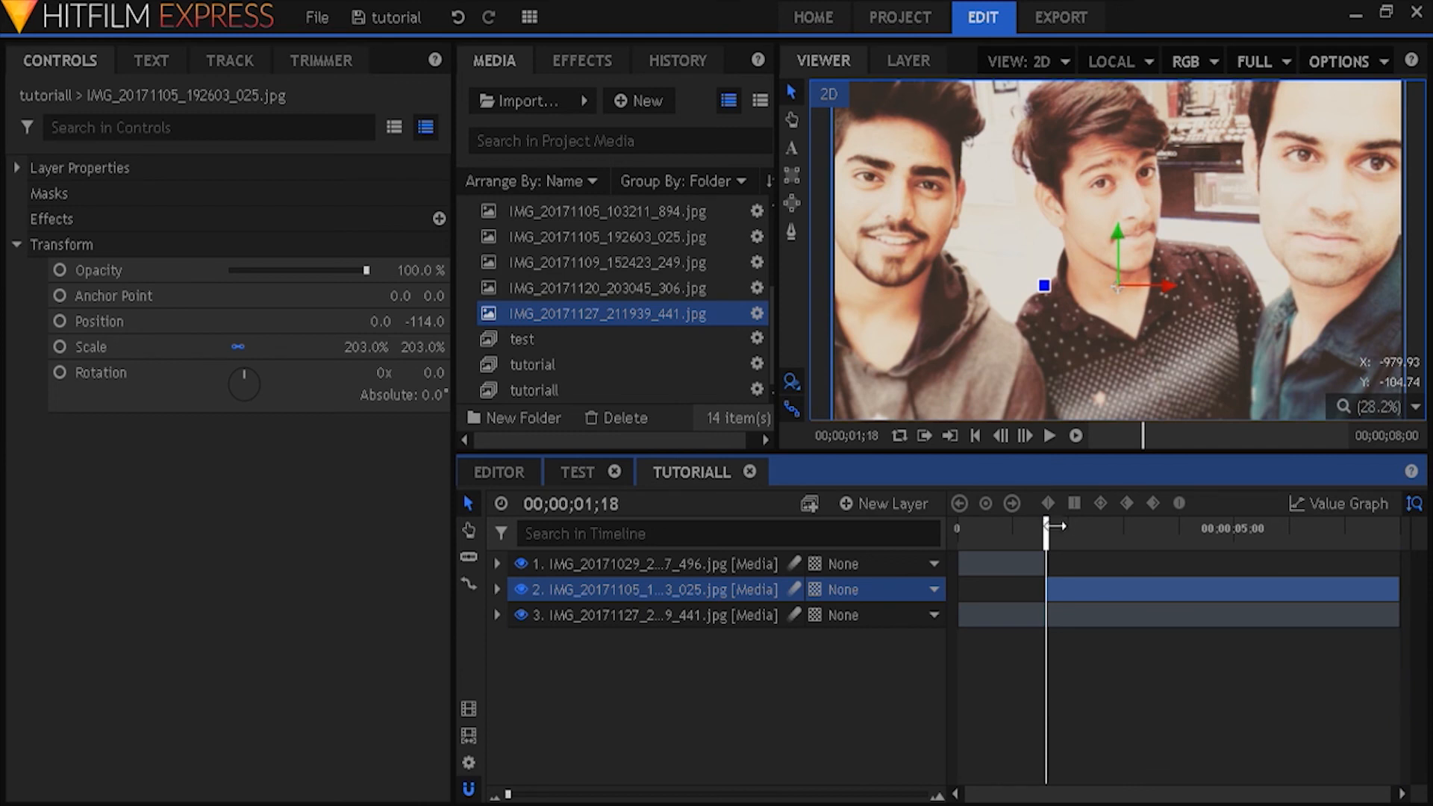
drag(1045, 531, 1106, 531)
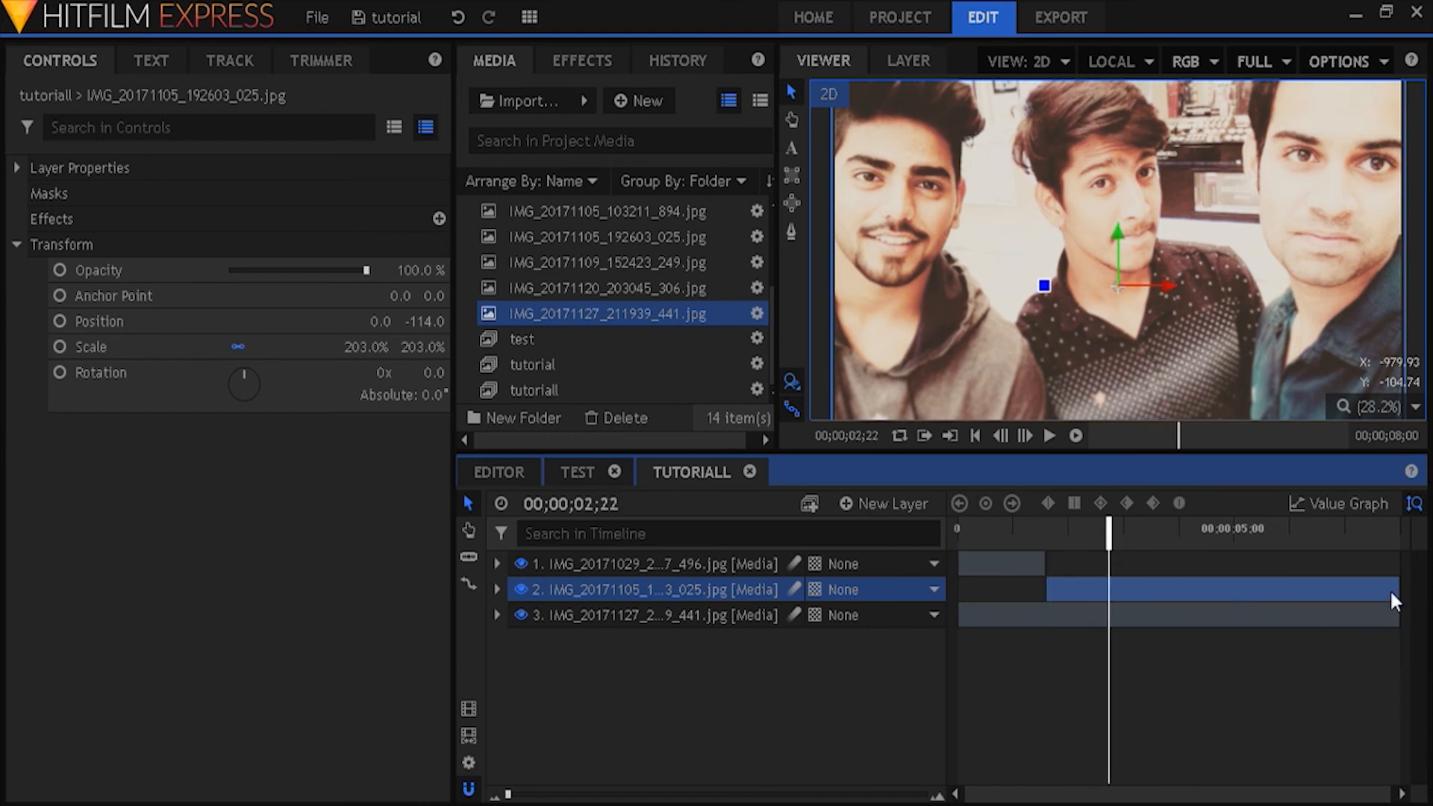
drag(1394, 589, 1108, 590)
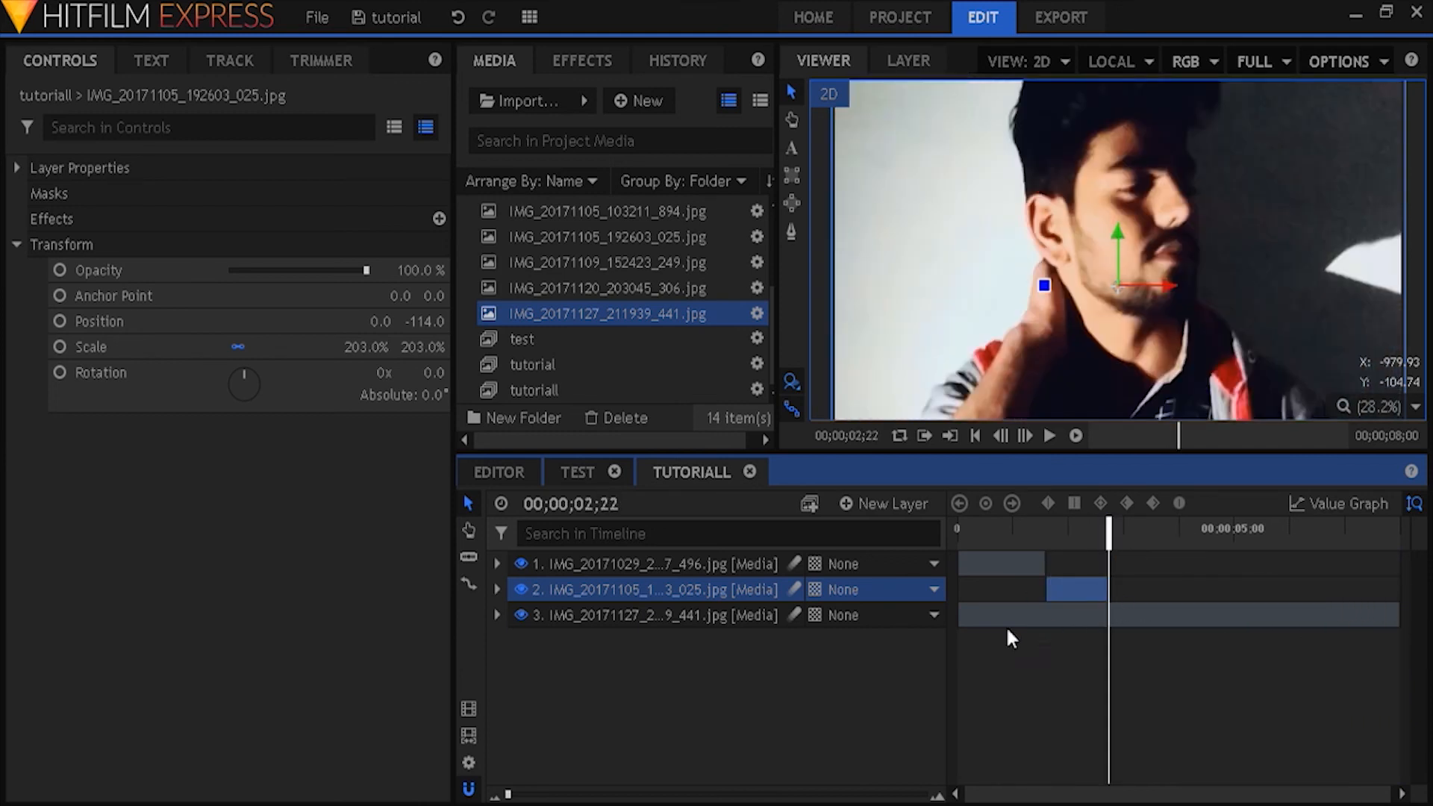
Step: Trim the third photo to start at 00;00;02;22 and last about as long as the second, and return the playhead to 00;00;00;00
drag(955, 617, 1108, 615)
drag(1126, 537, 1170, 534)
drag(1401, 613, 1169, 613)
drag(1149, 534, 957, 534)
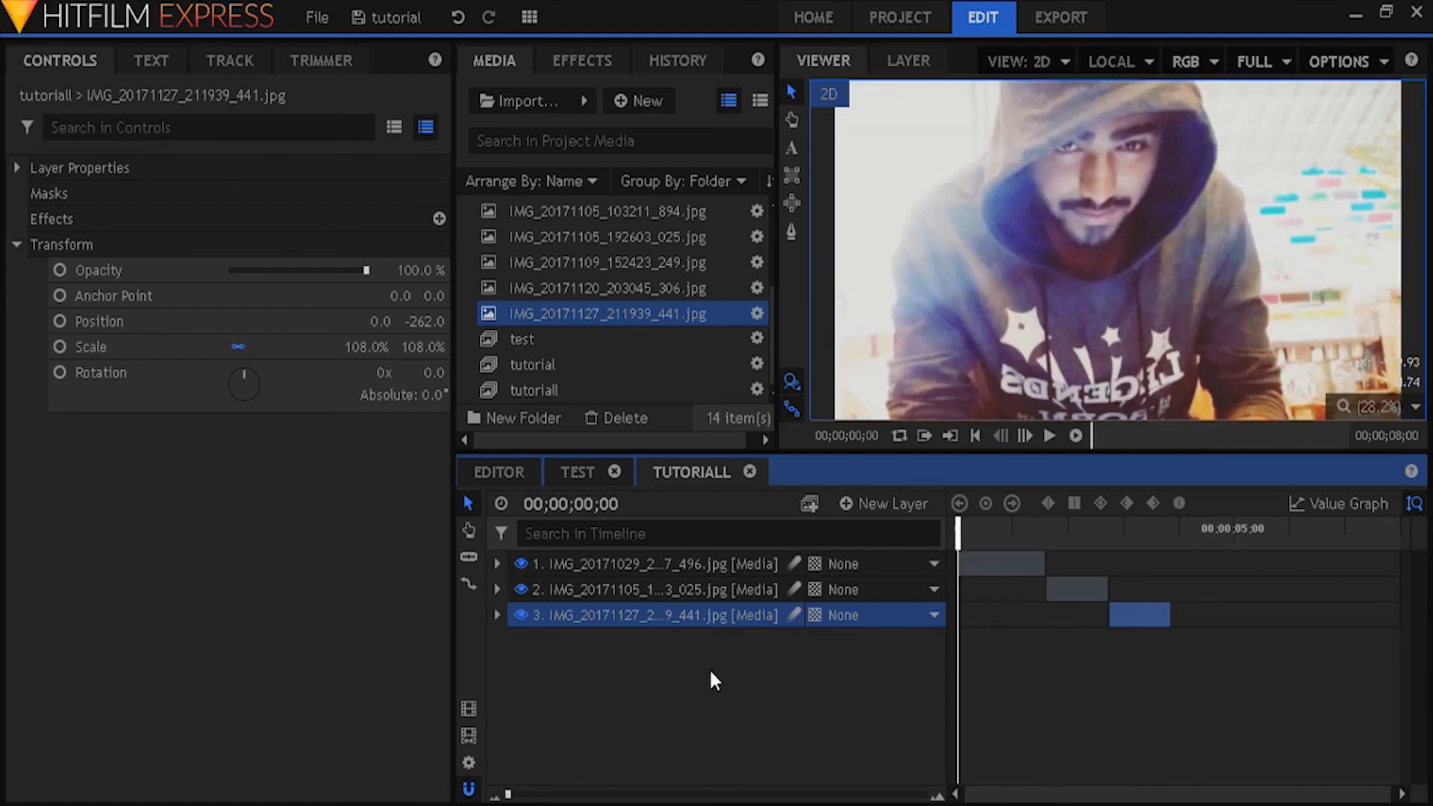
Step: Add a new grade layer above the three photos in the composite shot
click(706, 670)
right_click(706, 673)
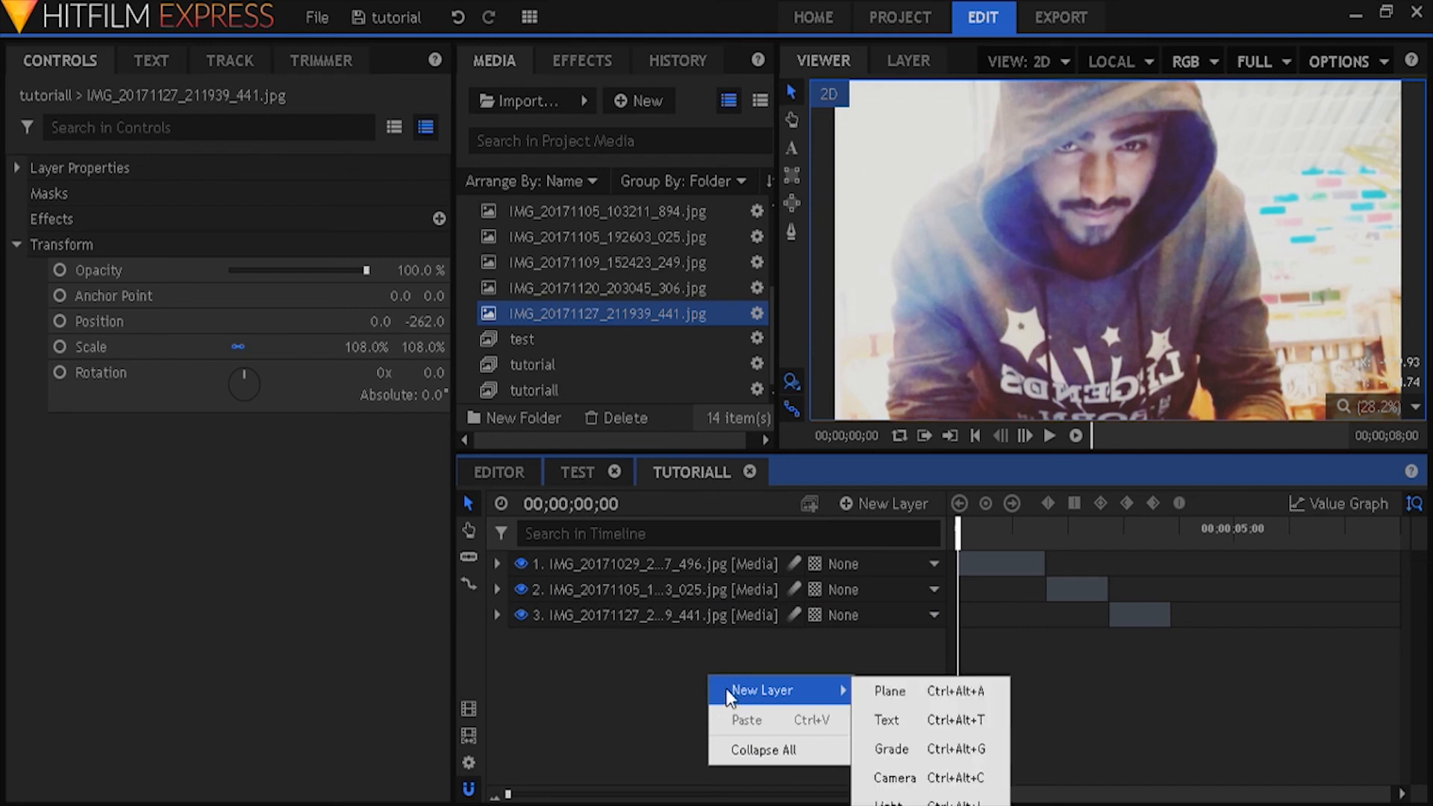
click(662, 682)
right_click(661, 677)
right_click(594, 690)
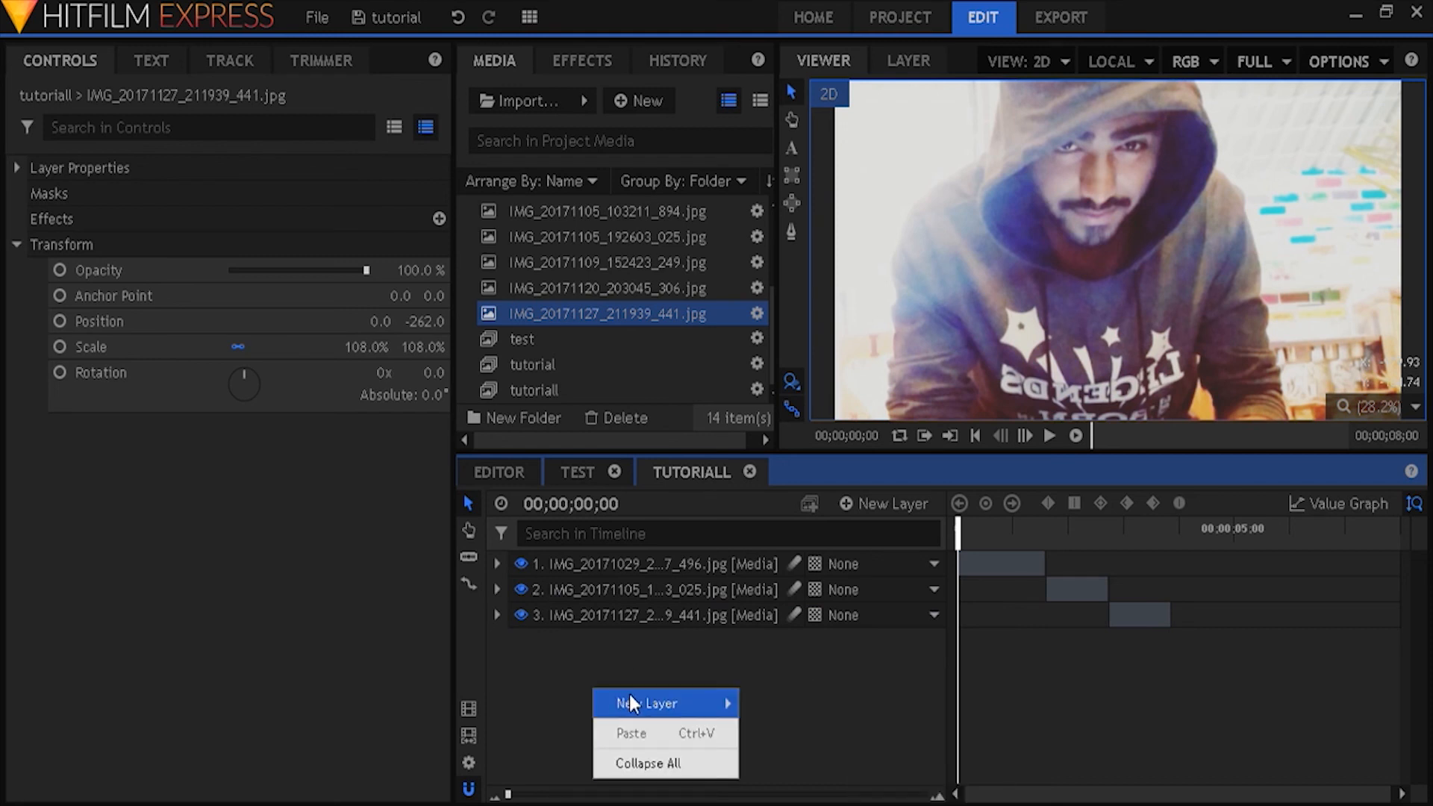
mouse_move(650, 703)
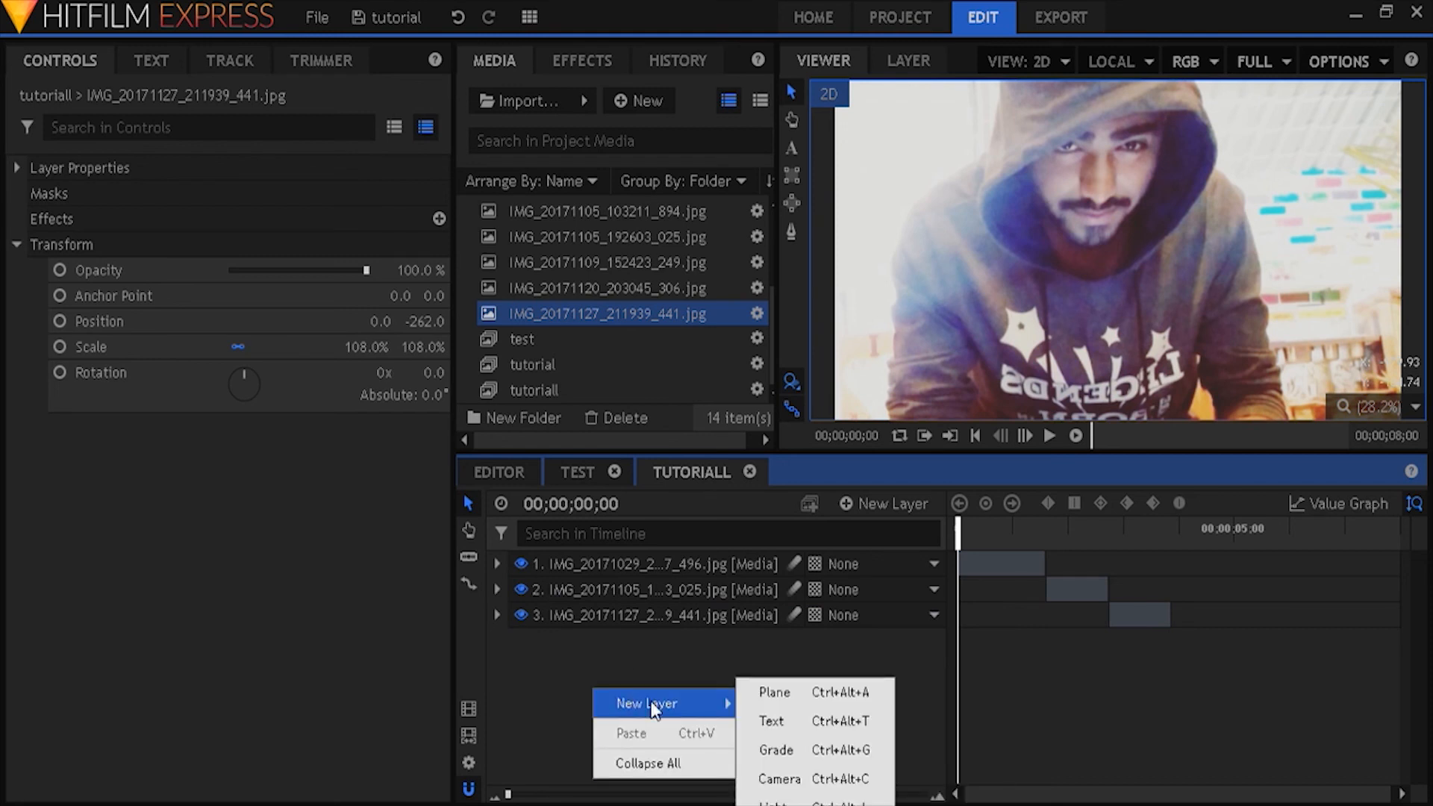
click(800, 750)
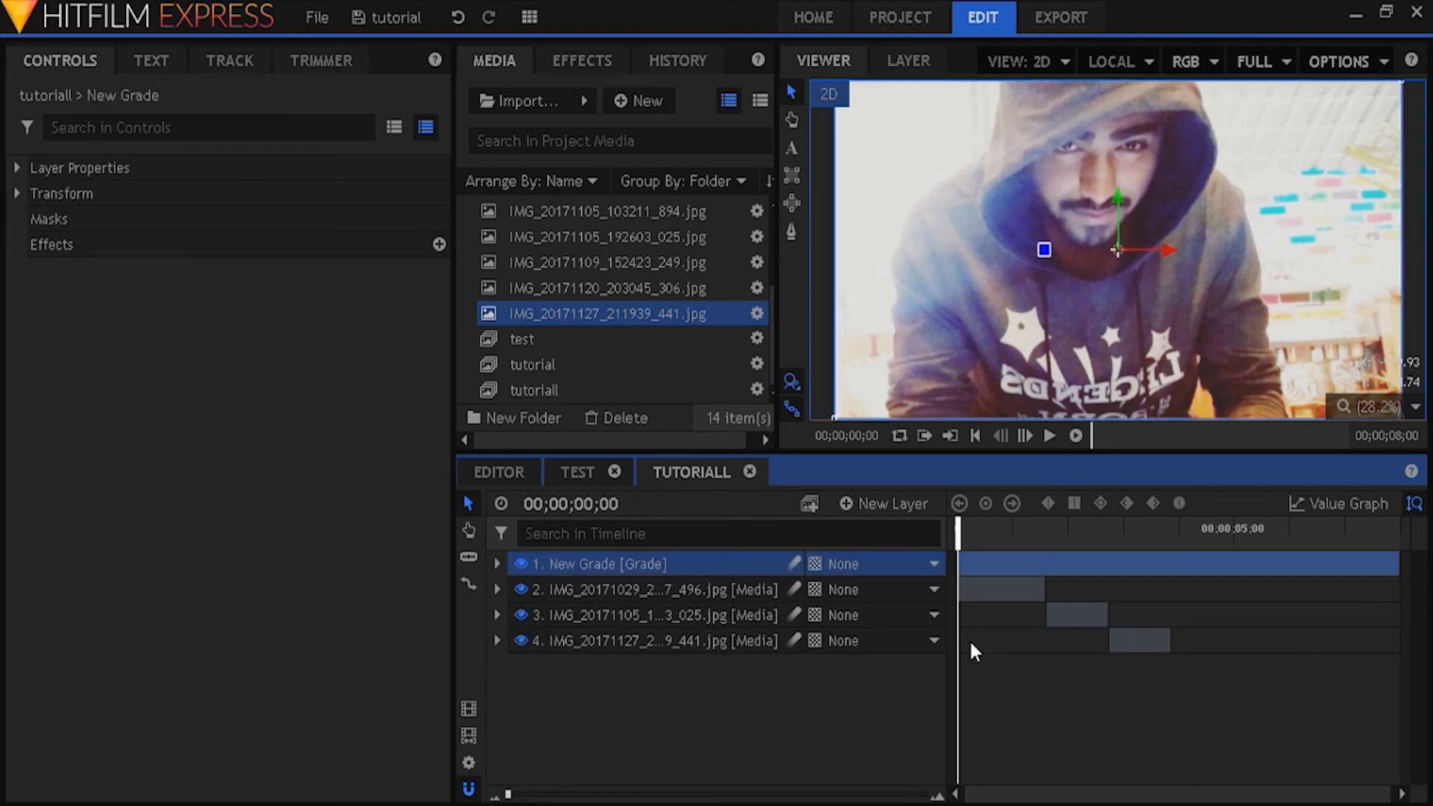
Step: Place the playhead at the cut between the first and second photos, and advance it eight frames to 00;00;01;26
click(1045, 536)
click(934, 796)
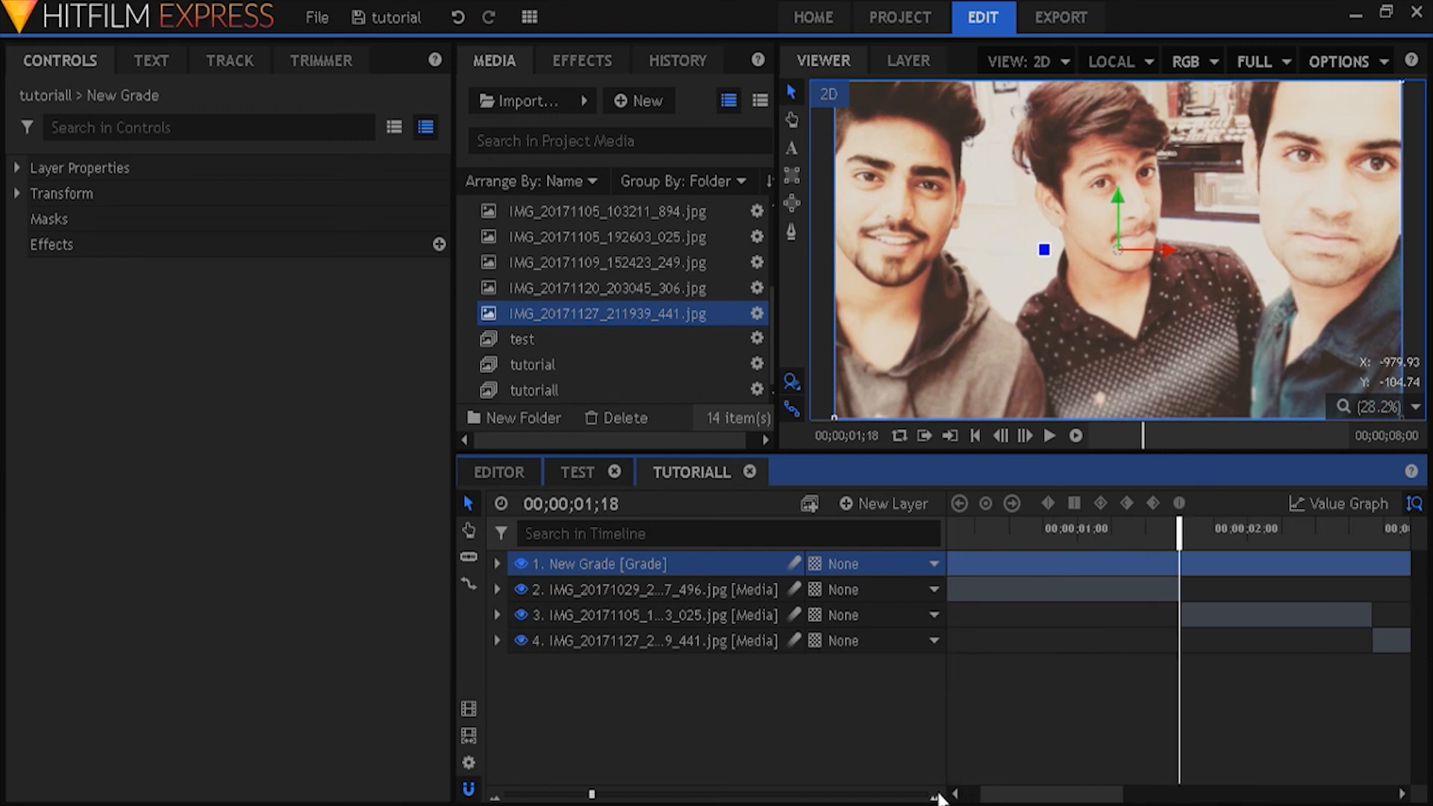
click(1187, 616)
click(1167, 595)
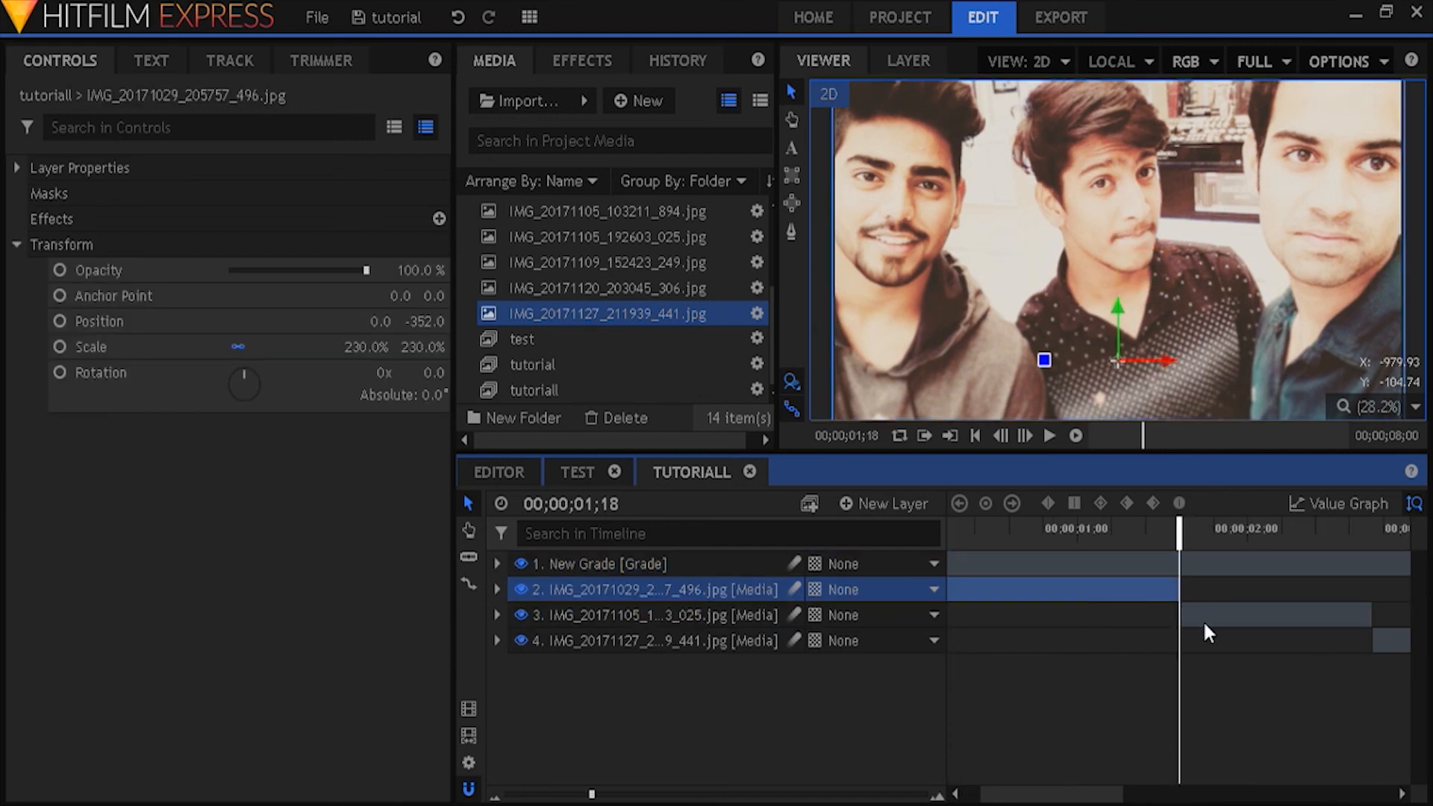
click(1202, 619)
click(1160, 593)
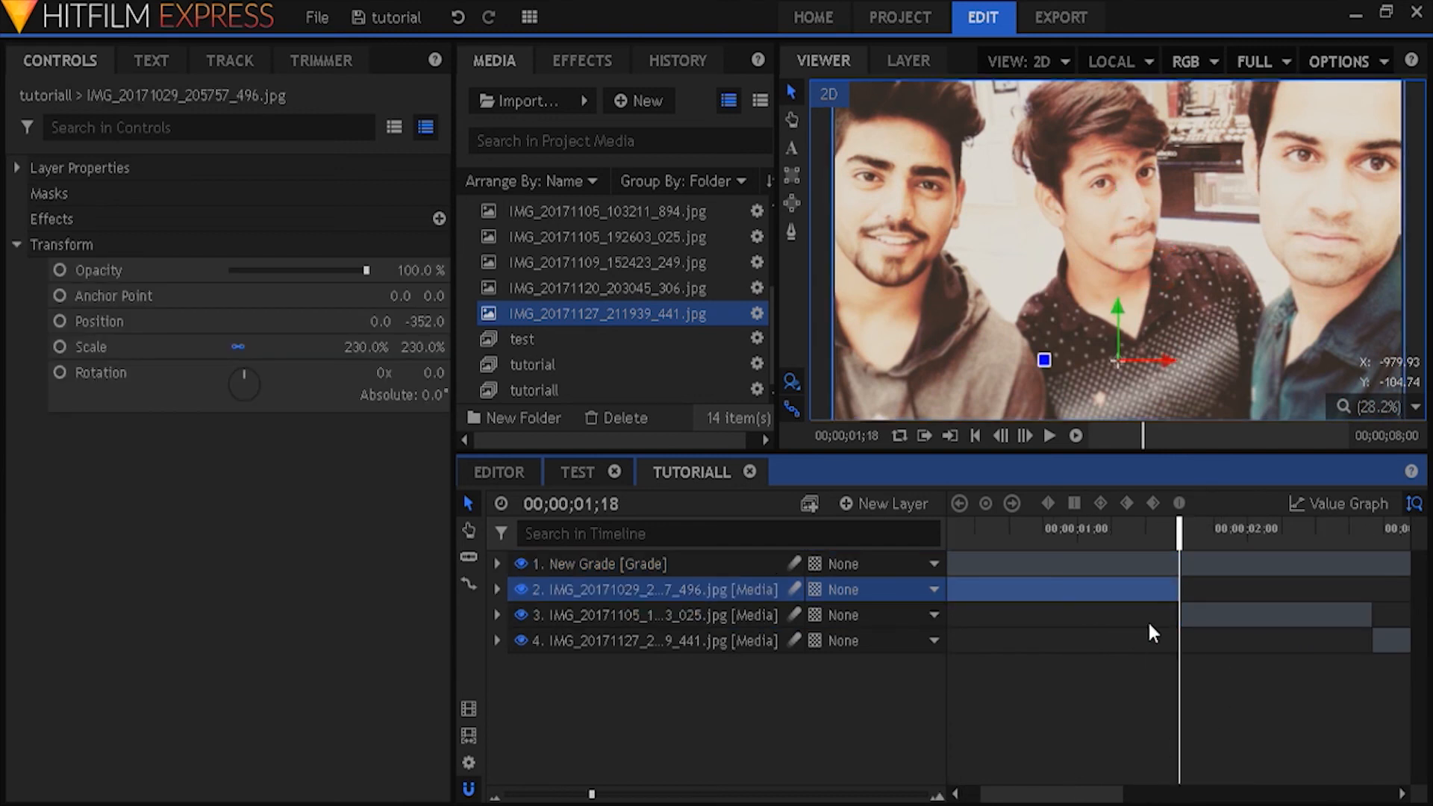
click(935, 796)
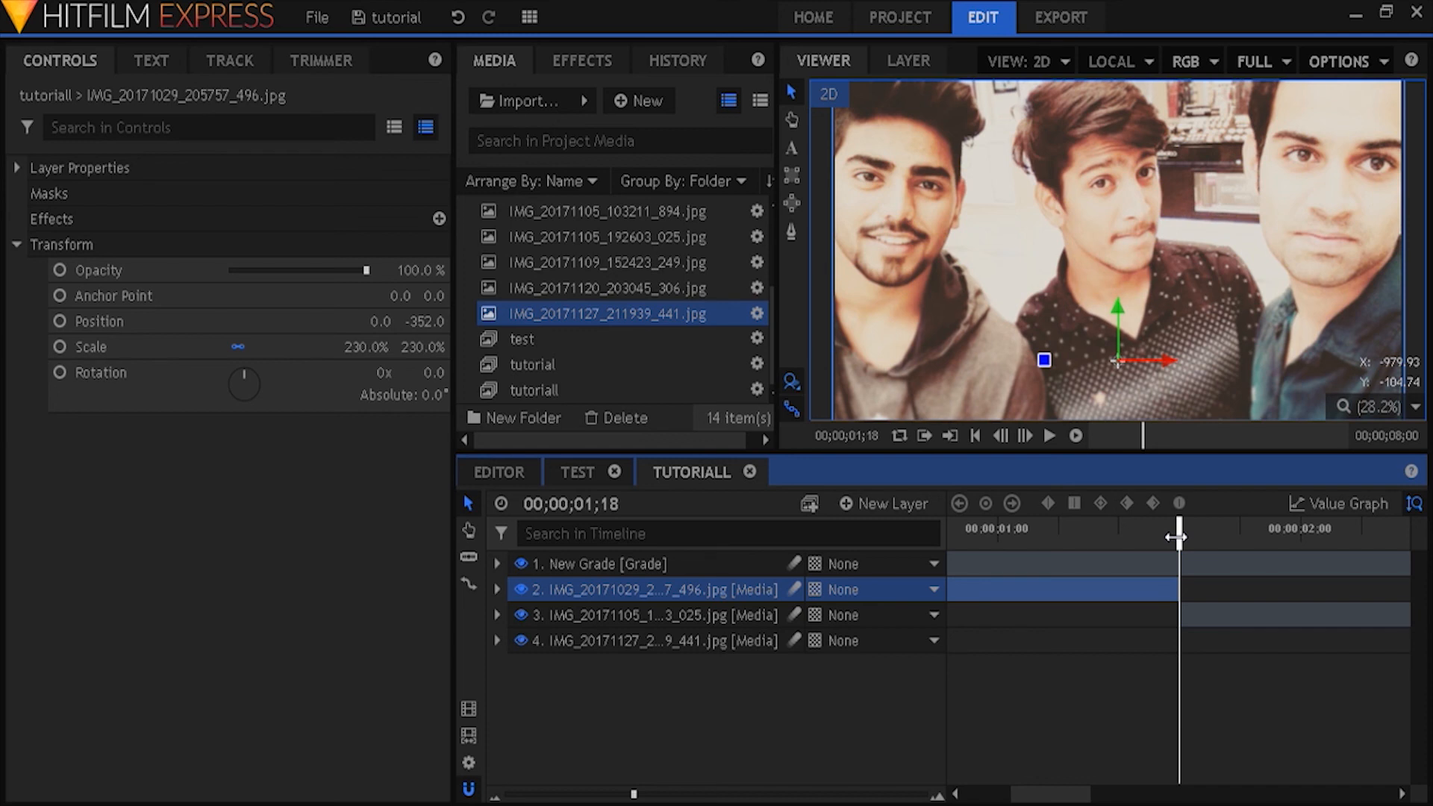
key(space)
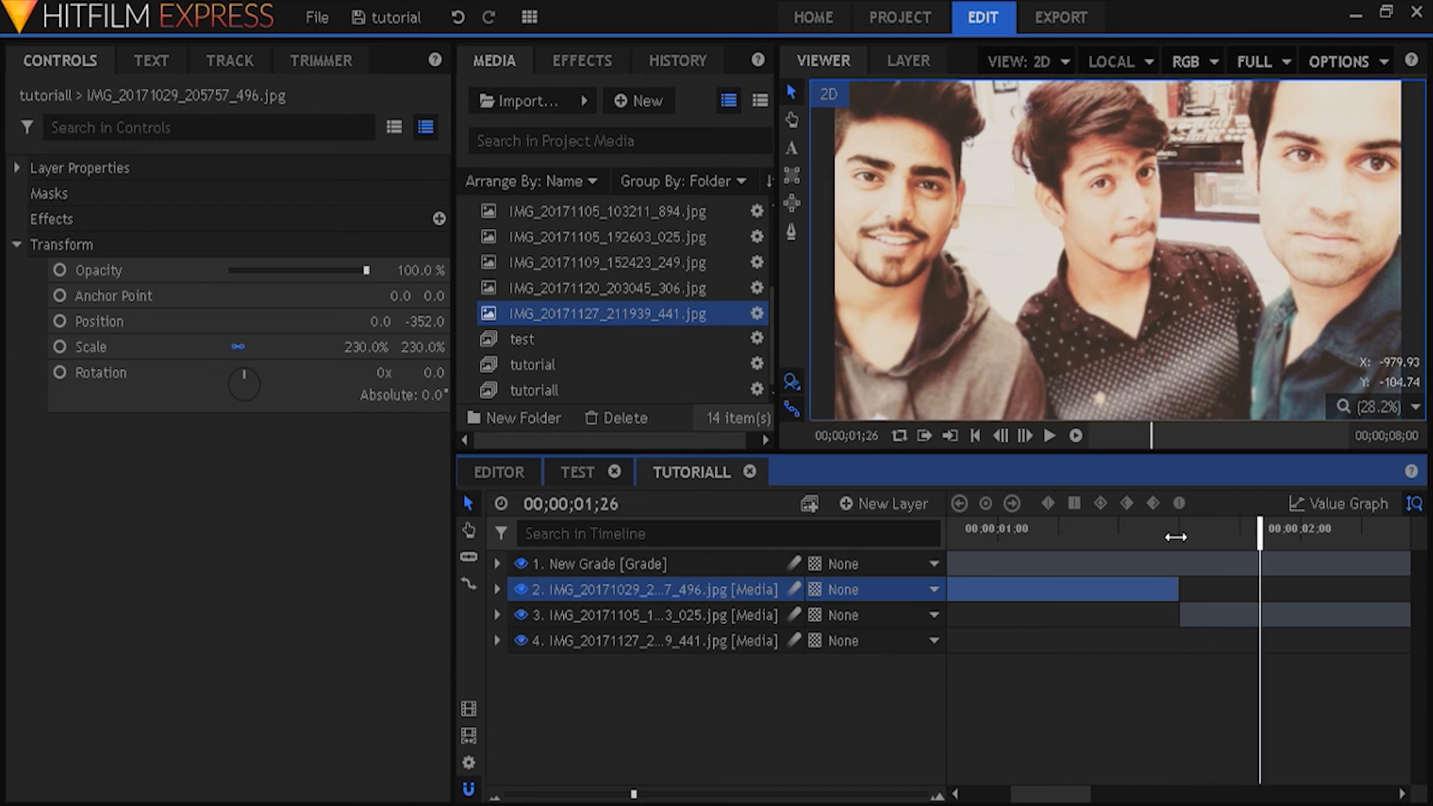
Step: Split the grade layer at 00;00;01;26 and delete the part after the cut
click(1263, 564)
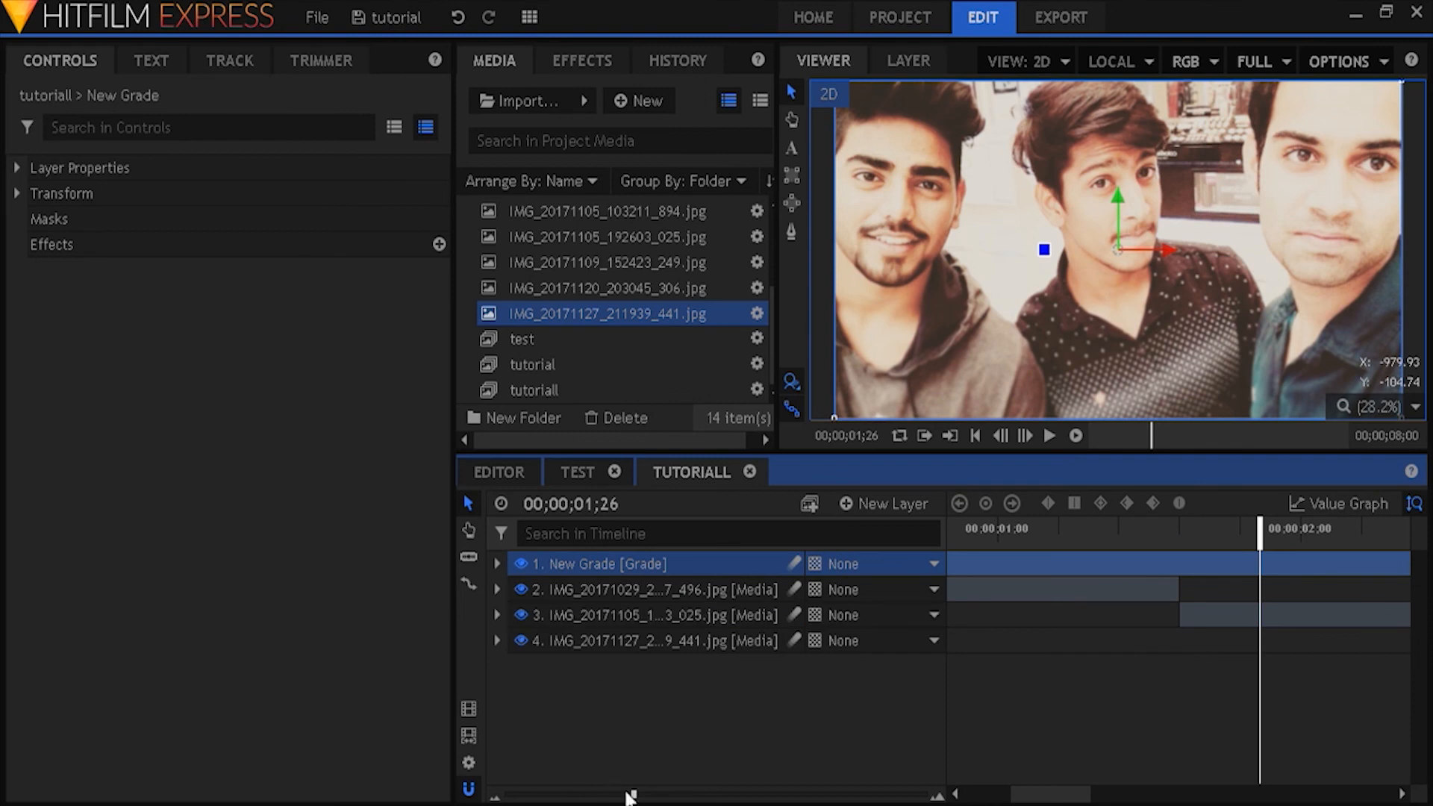
drag(631, 795, 571, 794)
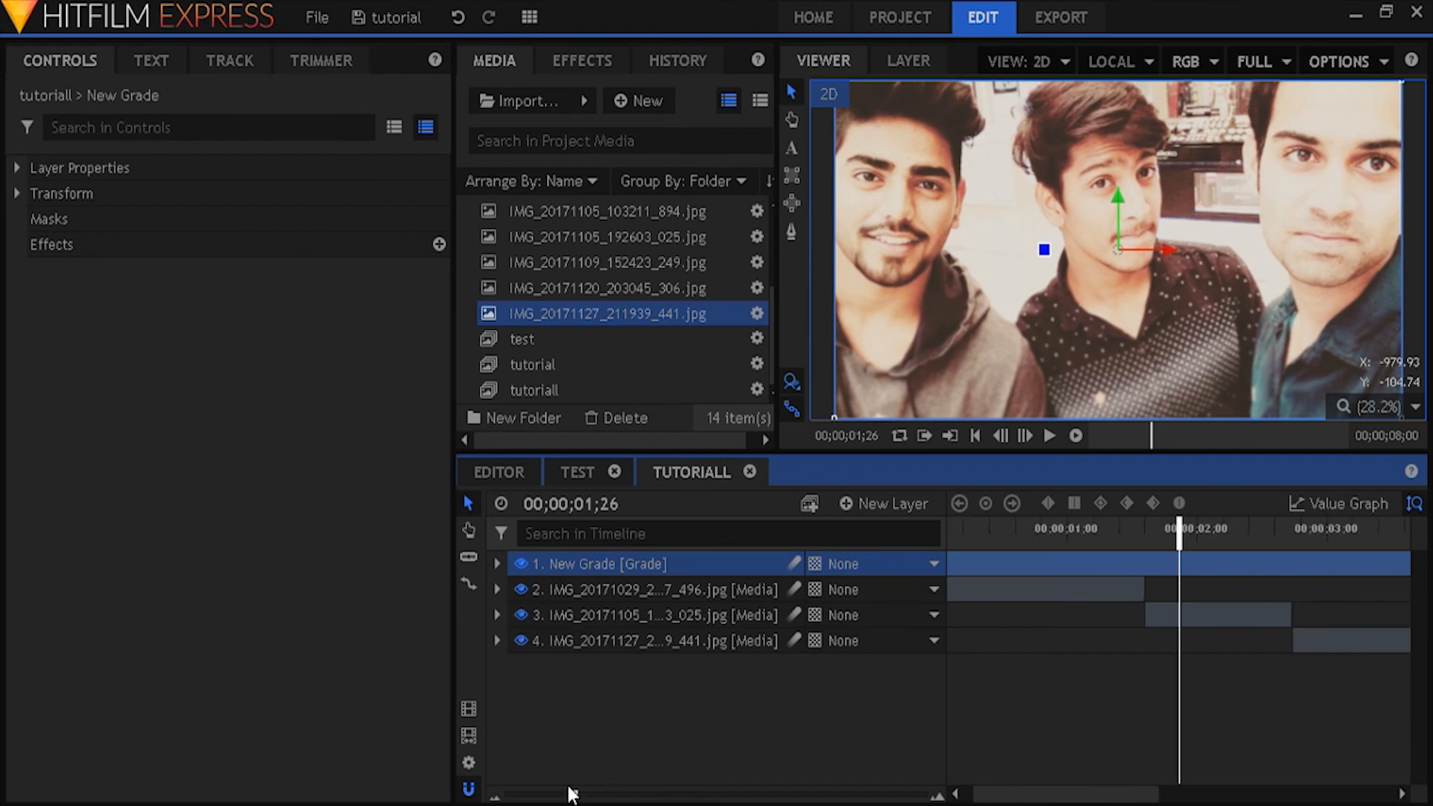
key(ctrl+shift+d)
click(1224, 585)
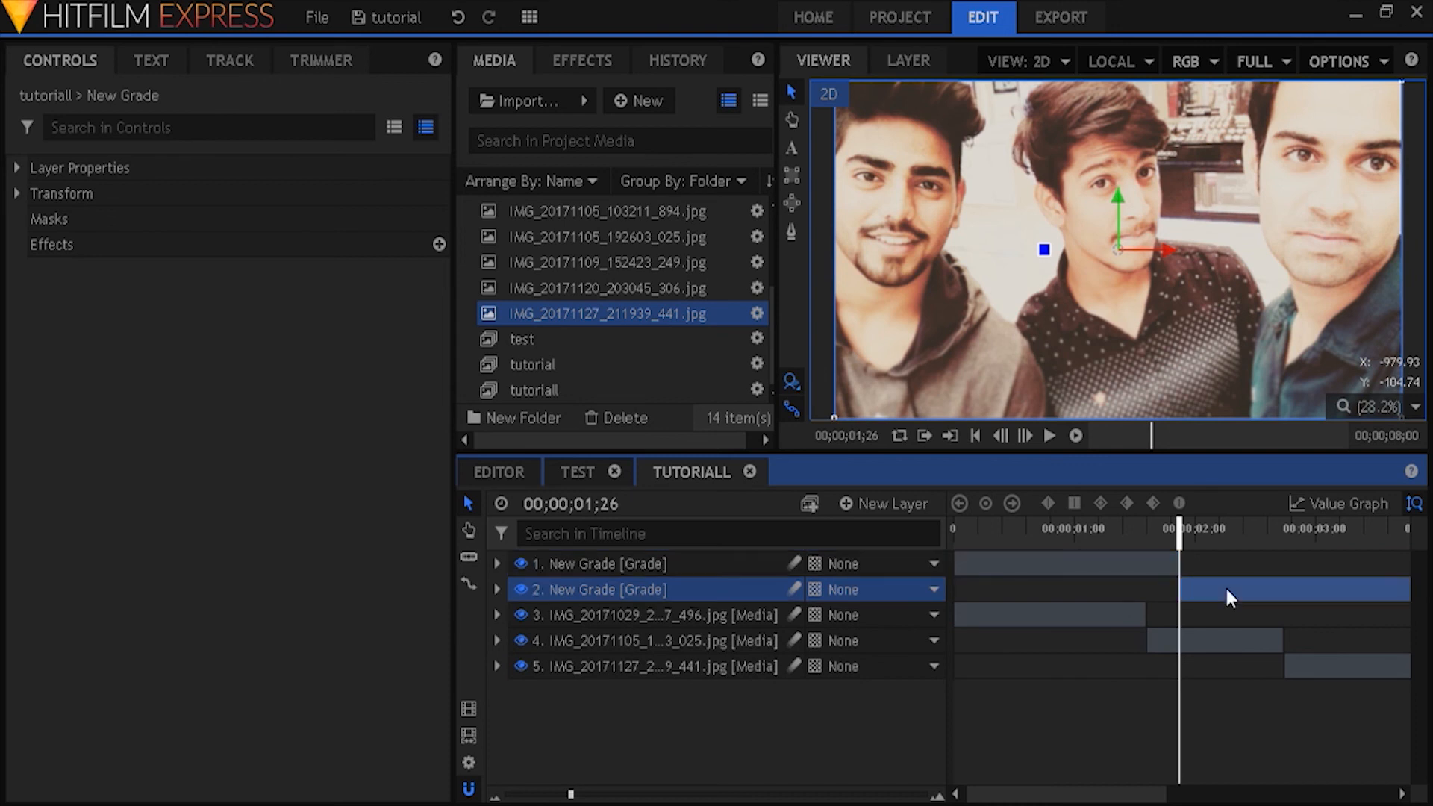
key(Delete)
key(ctrl+z)
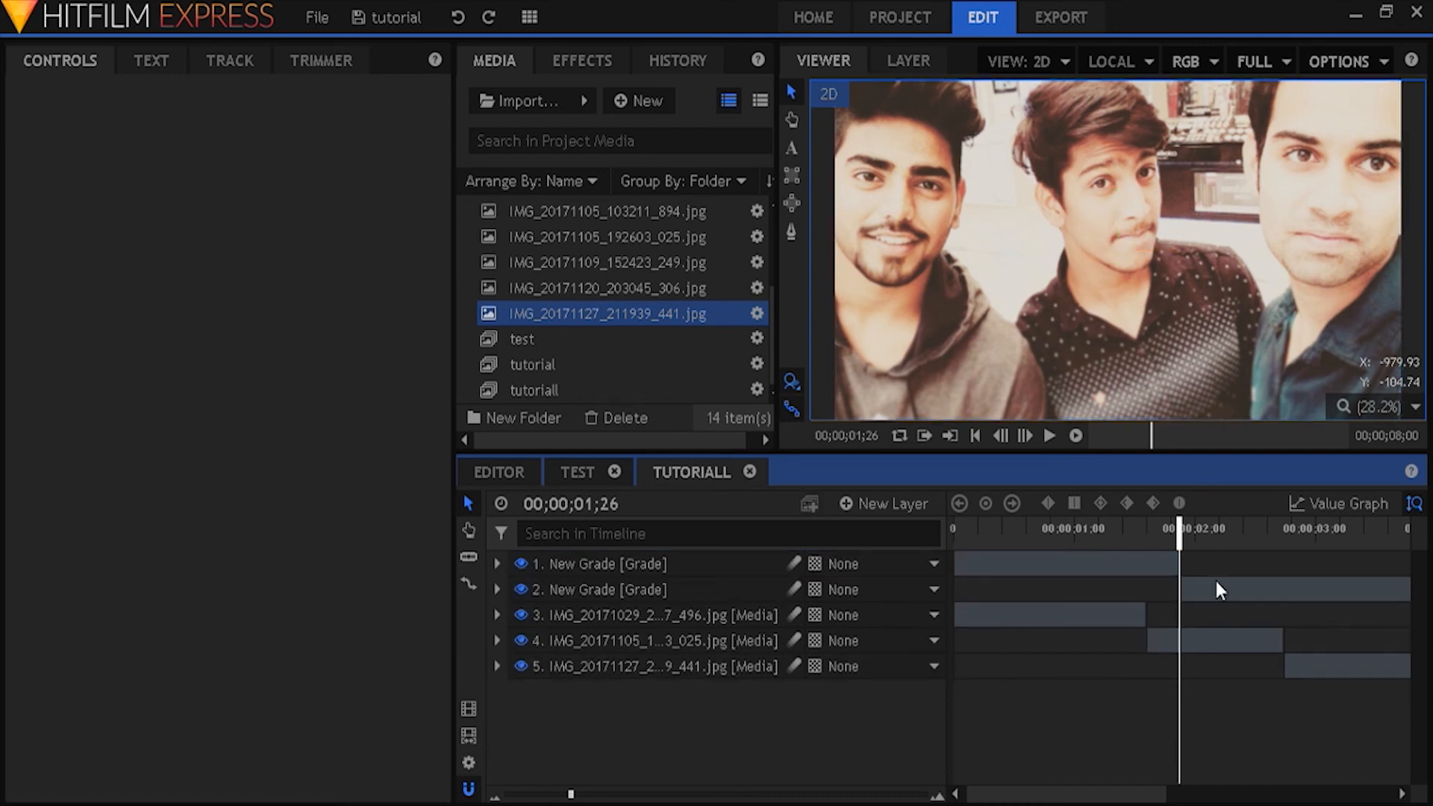
click(1180, 591)
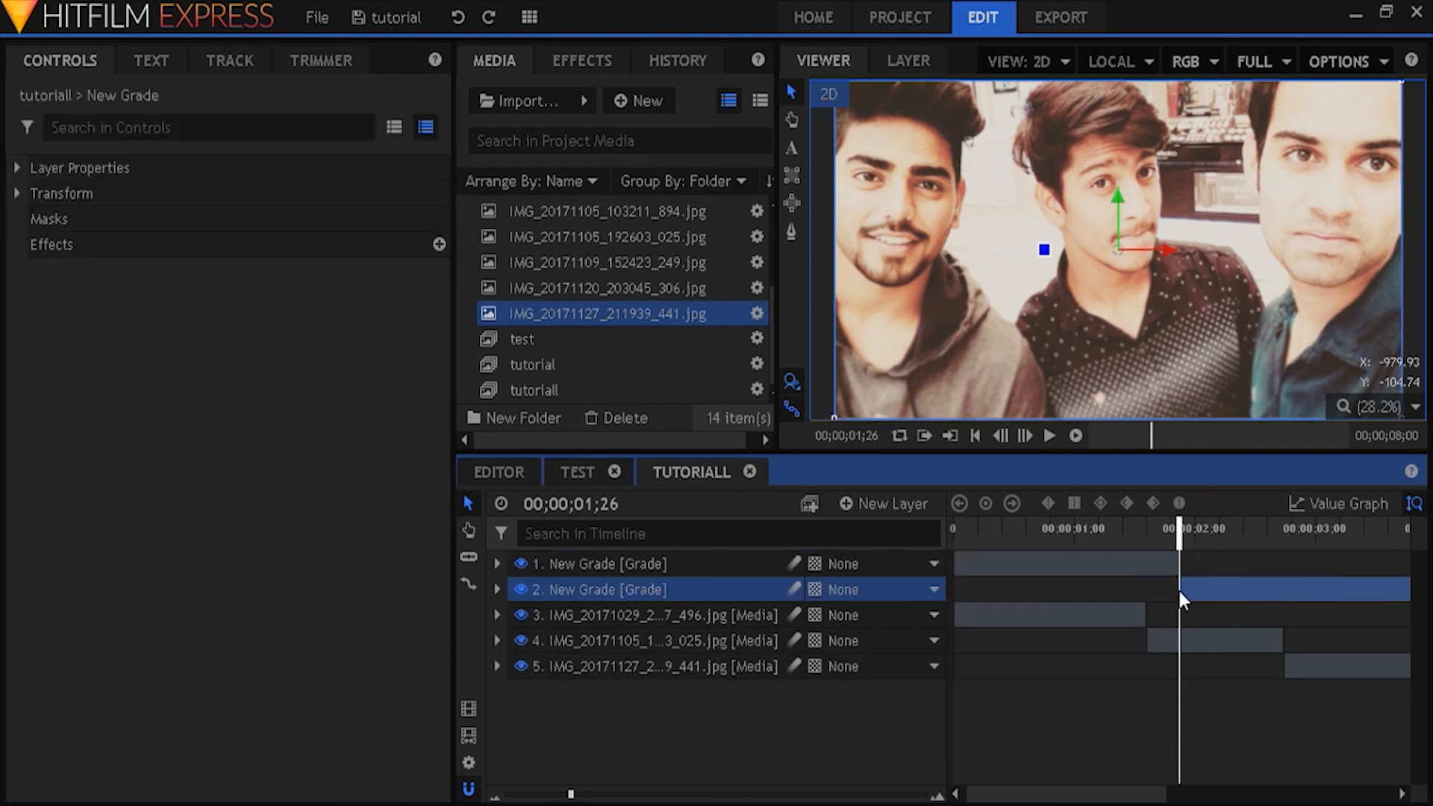
key(Delete)
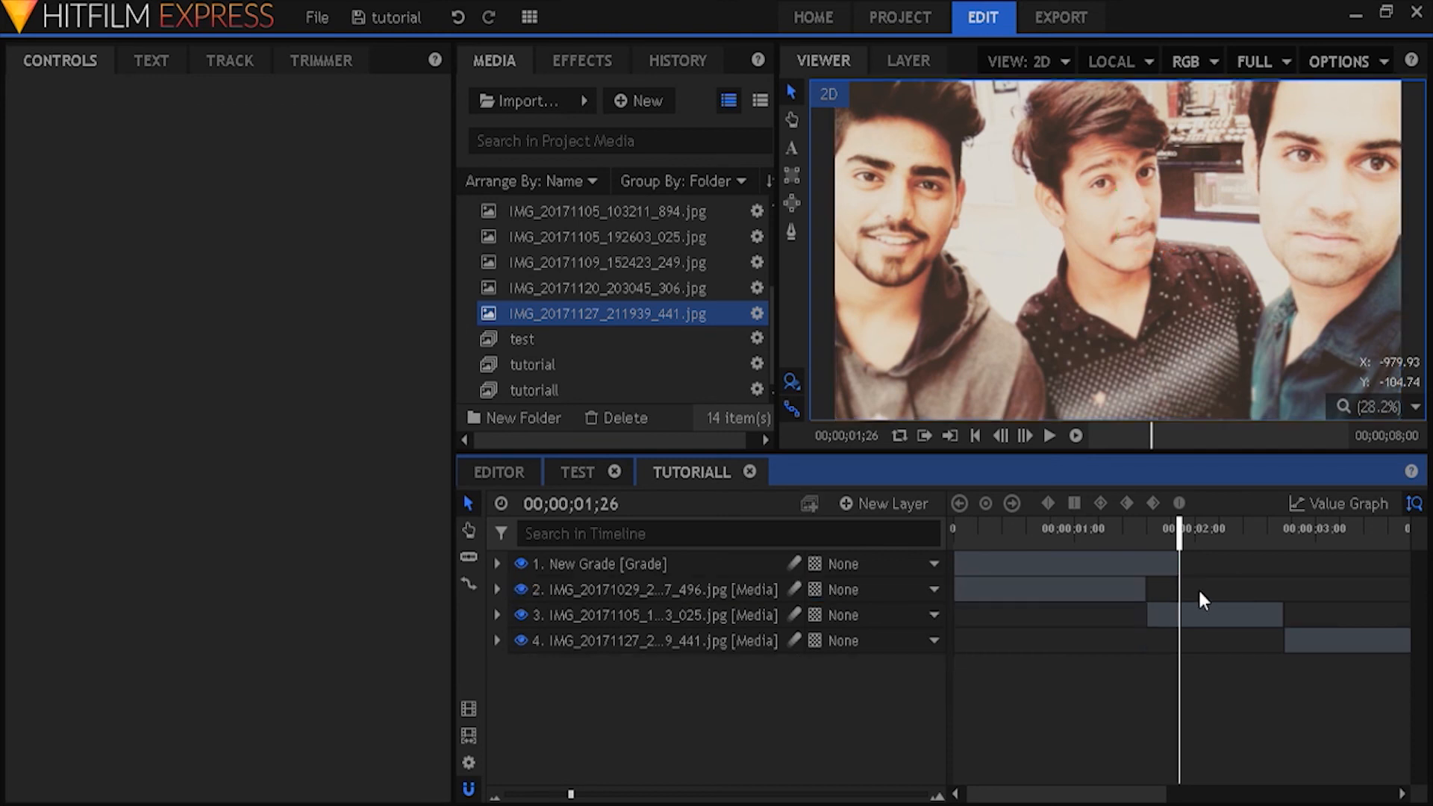
Step: Split the grade layer at 00;00;01;10, eight frames before the first photo ends, and delete the earlier part
drag(1128, 530, 1142, 532)
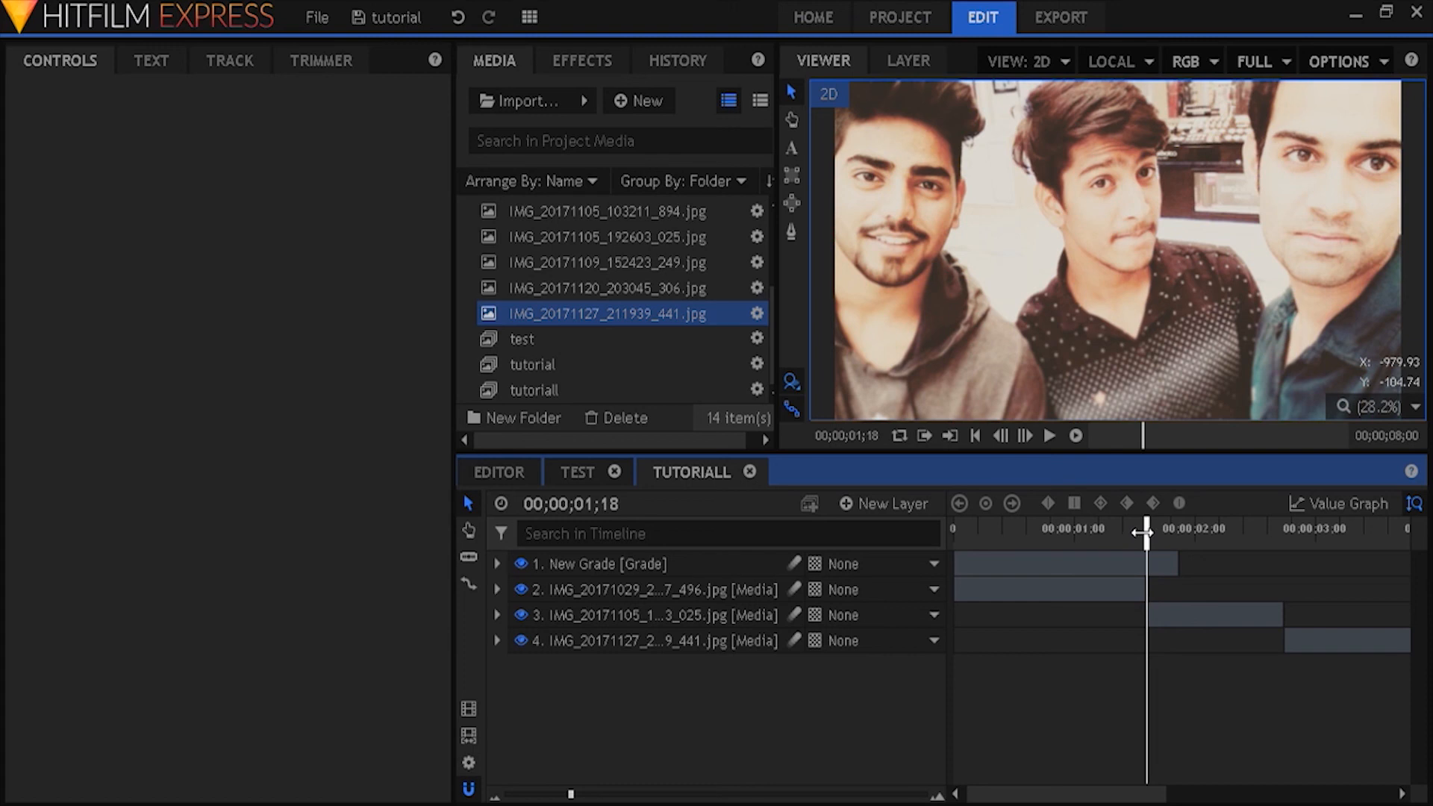
key(Left)
key(Left)
key(Left)
key(Left)
key(Left)
key(Left)
key(Left)
key(Left)
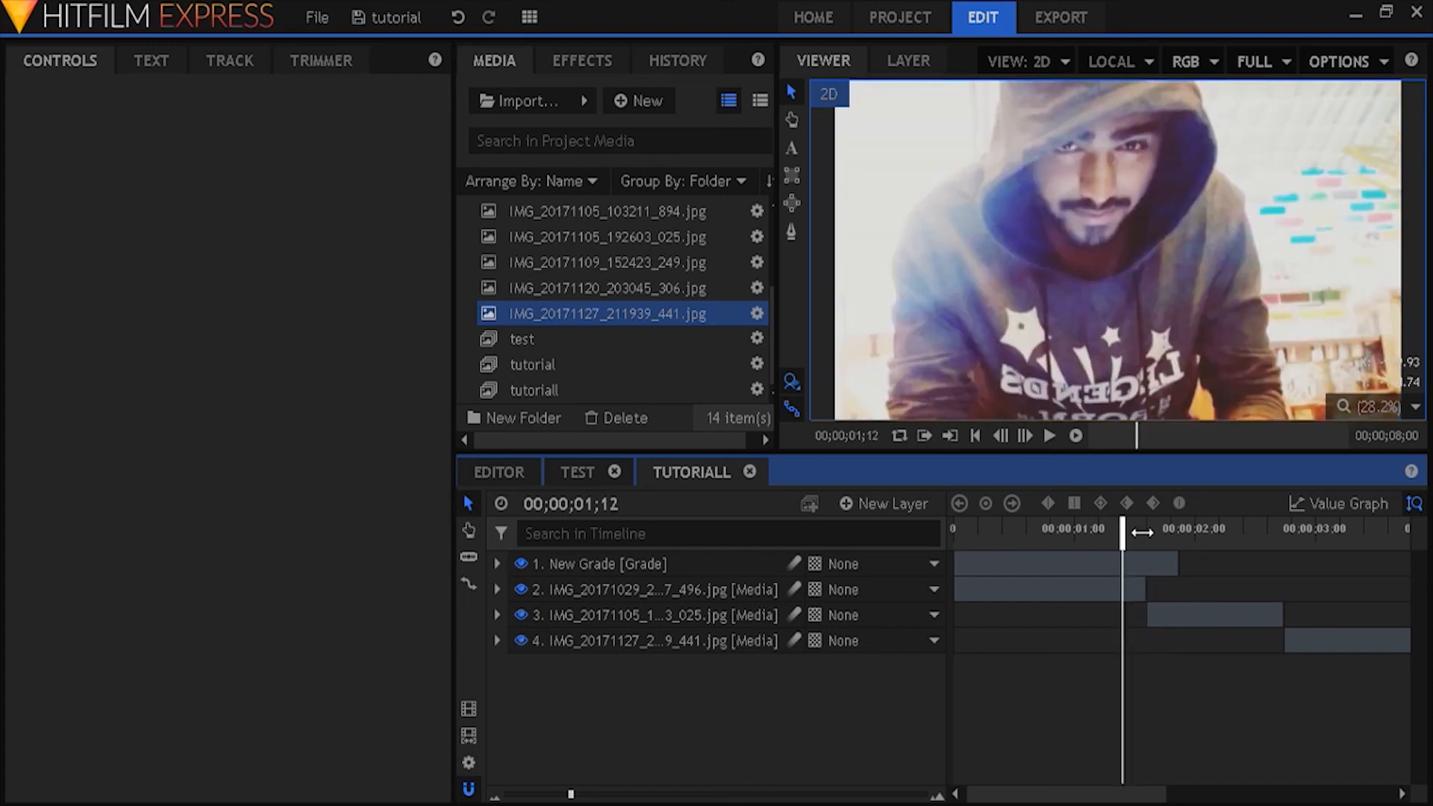
click(1118, 566)
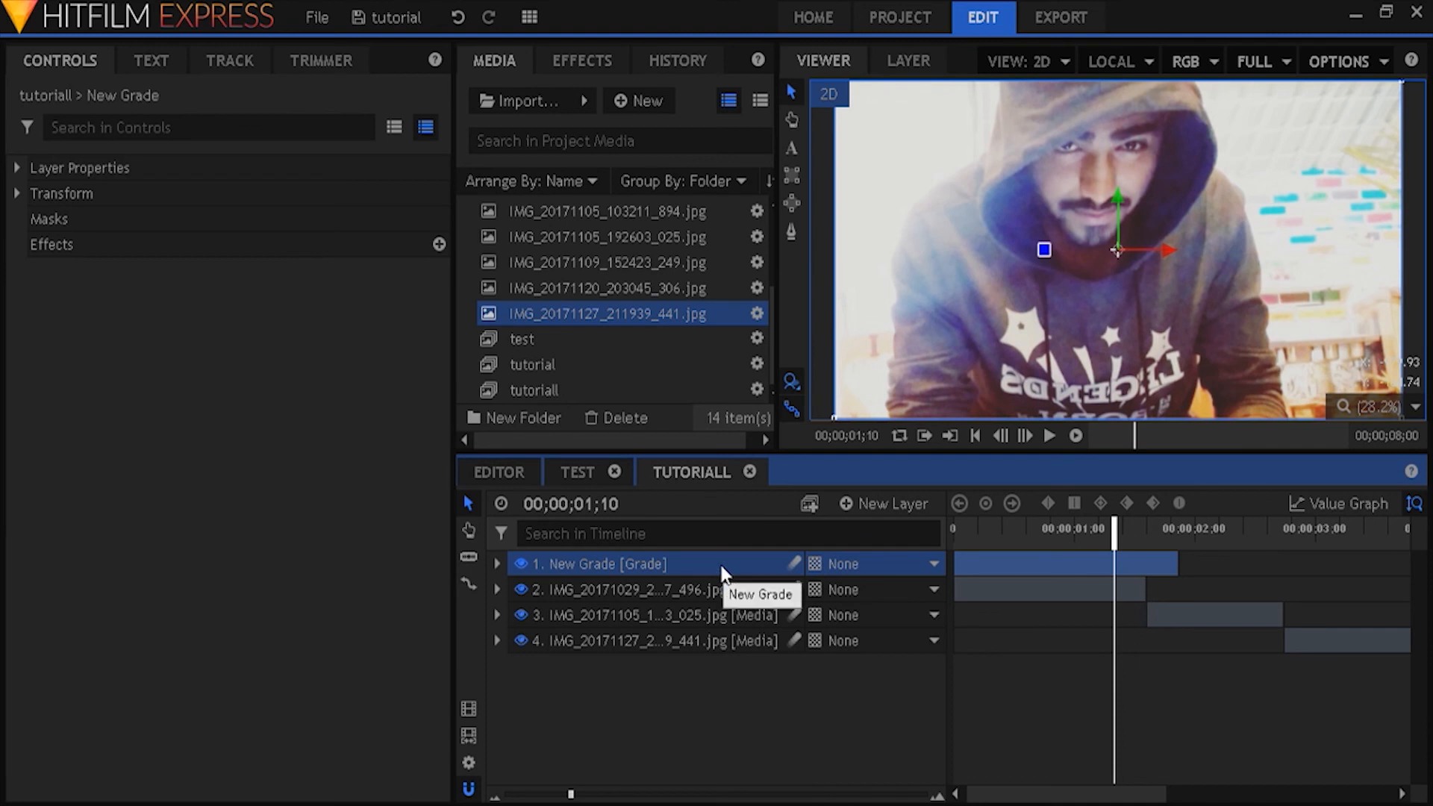
key(ctrl+shift+d)
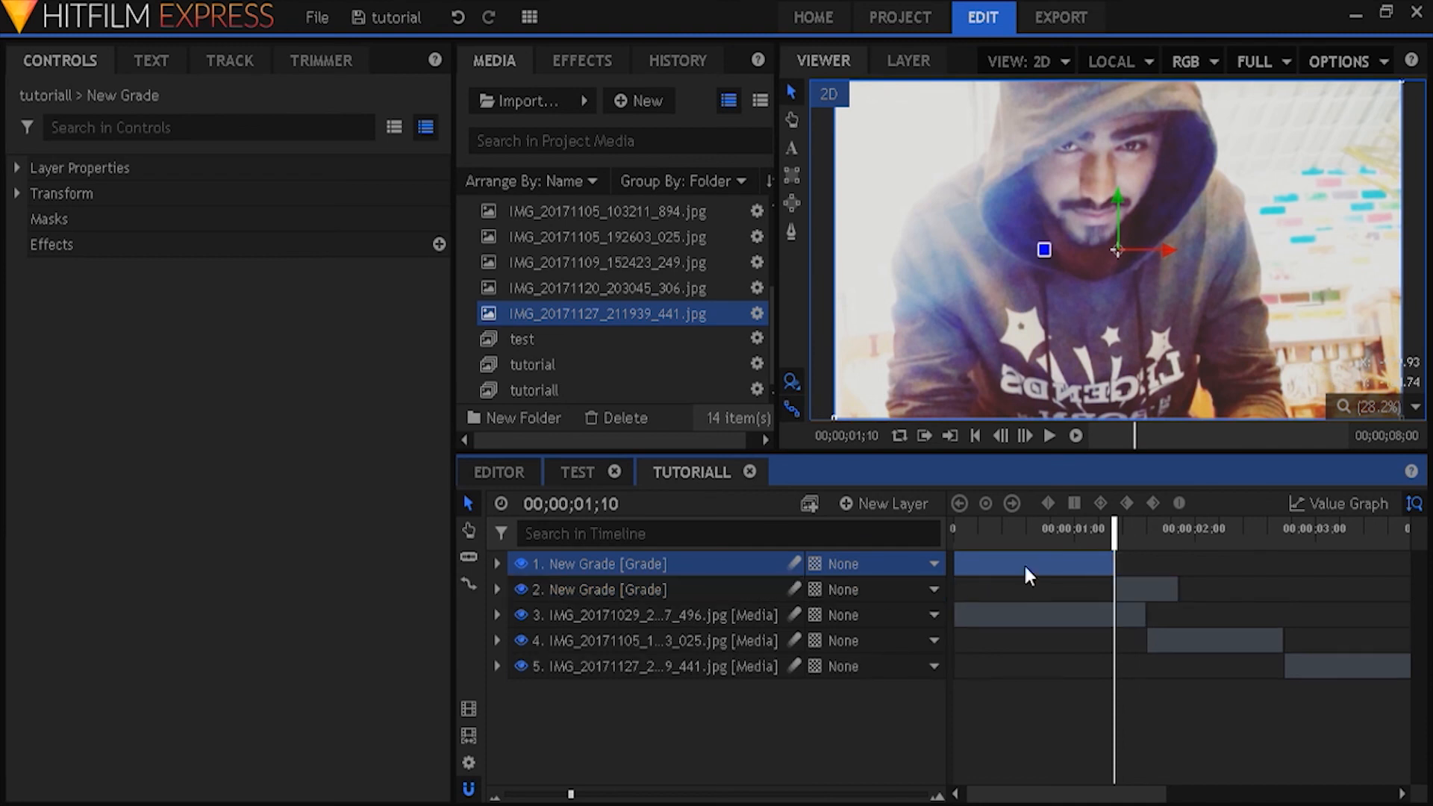
key(Delete)
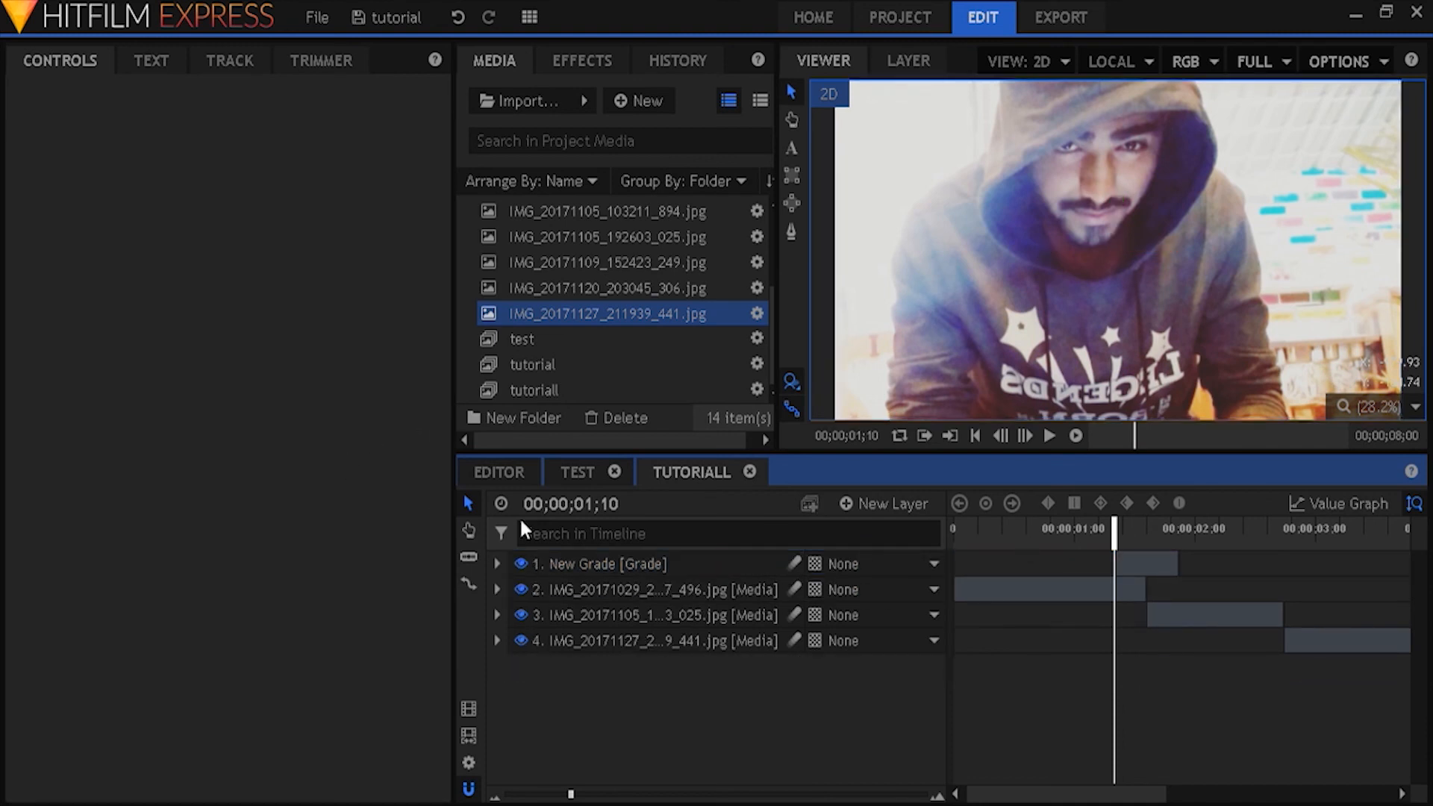
Step: Duplicate the trimmed grade layer and apply the Spherical Warp effect to the lower copy
click(592, 565)
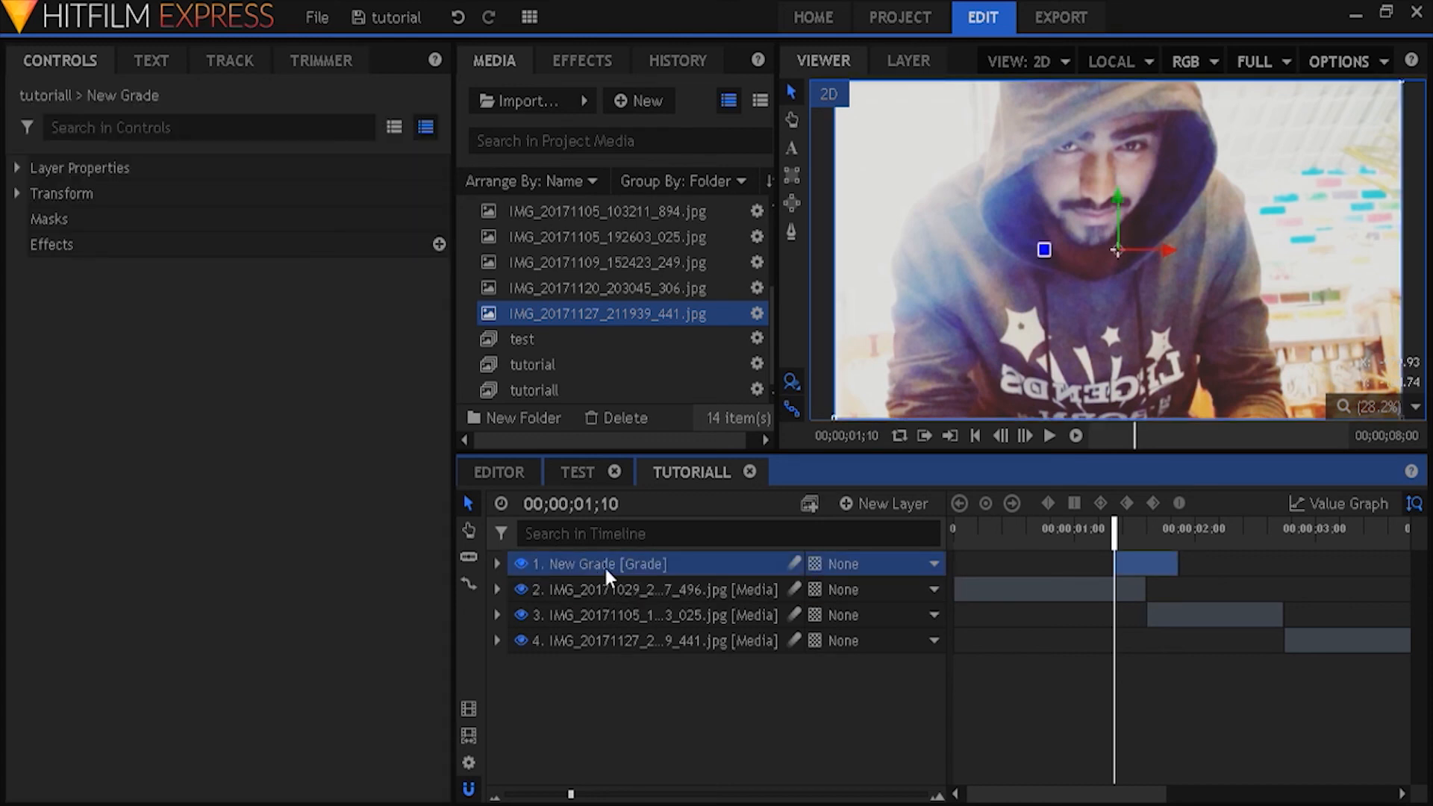
key(ctrl+d)
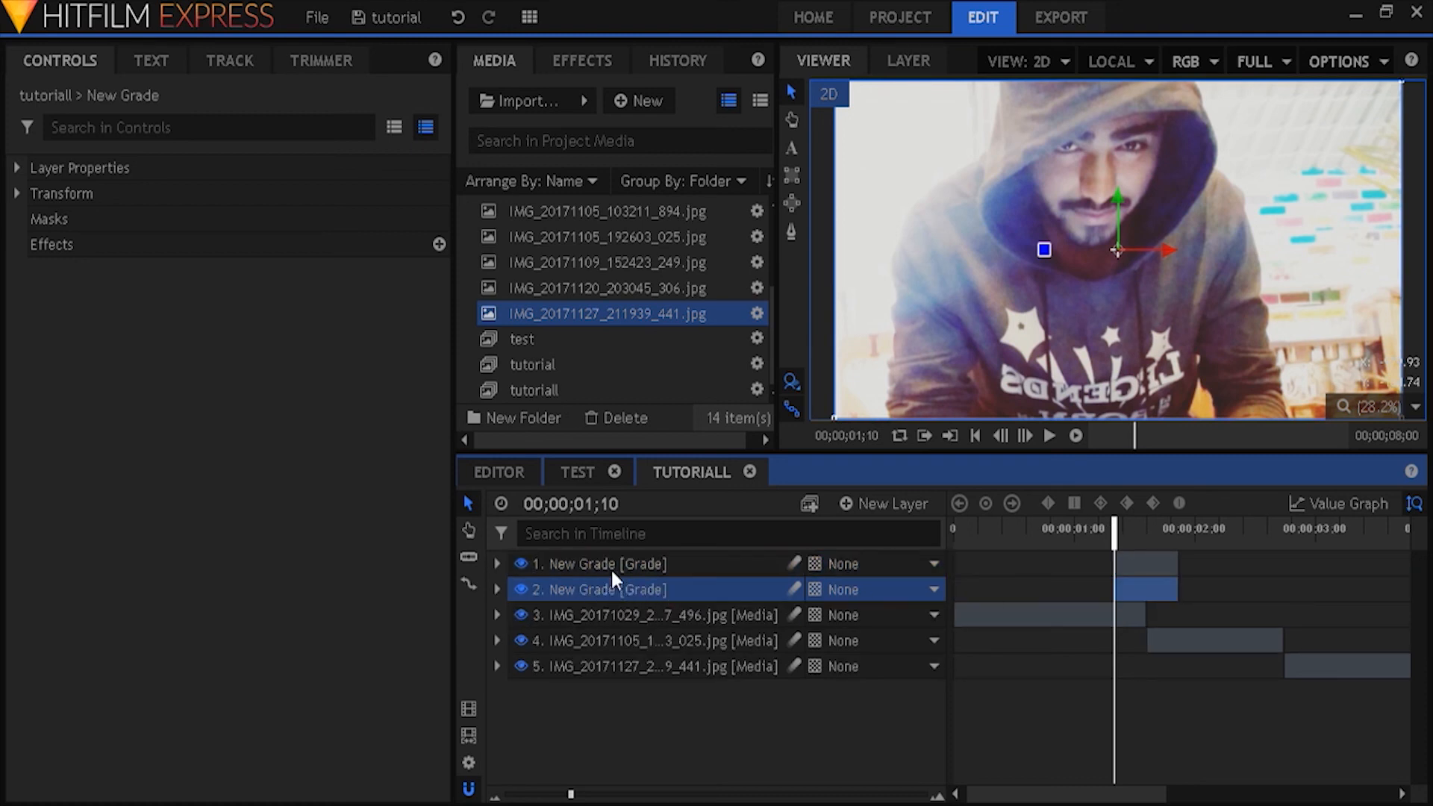
click(584, 64)
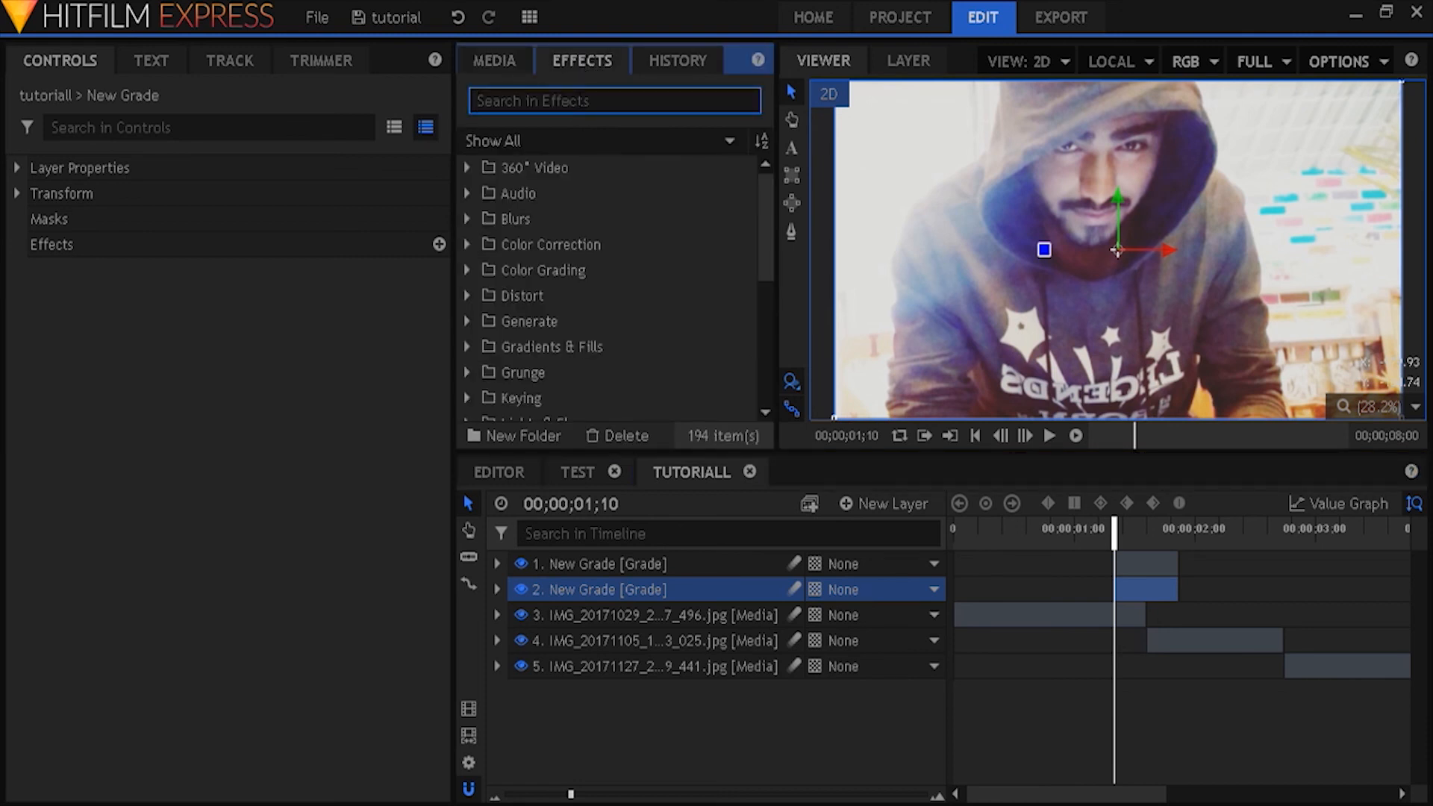
text(sph)
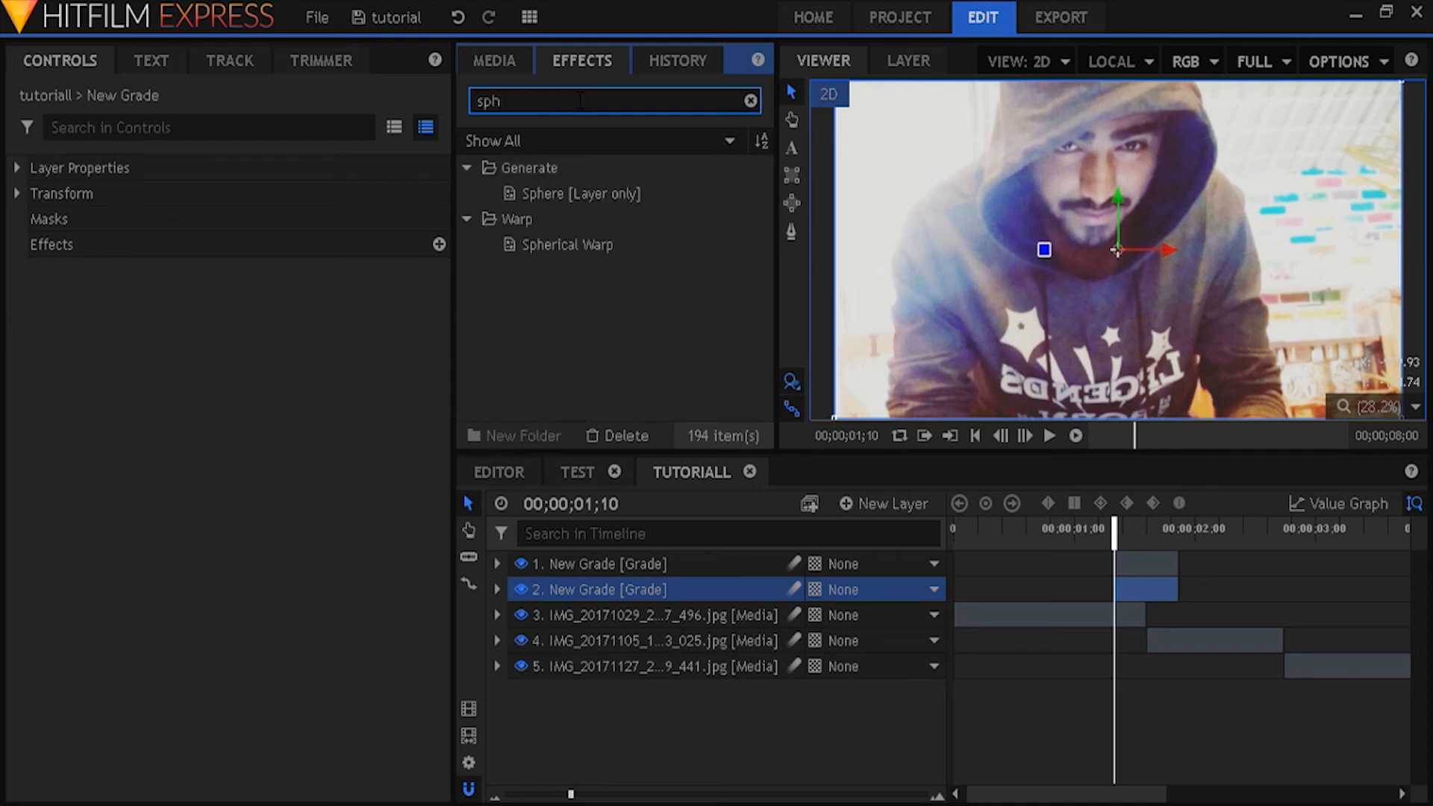
drag(520, 247, 640, 589)
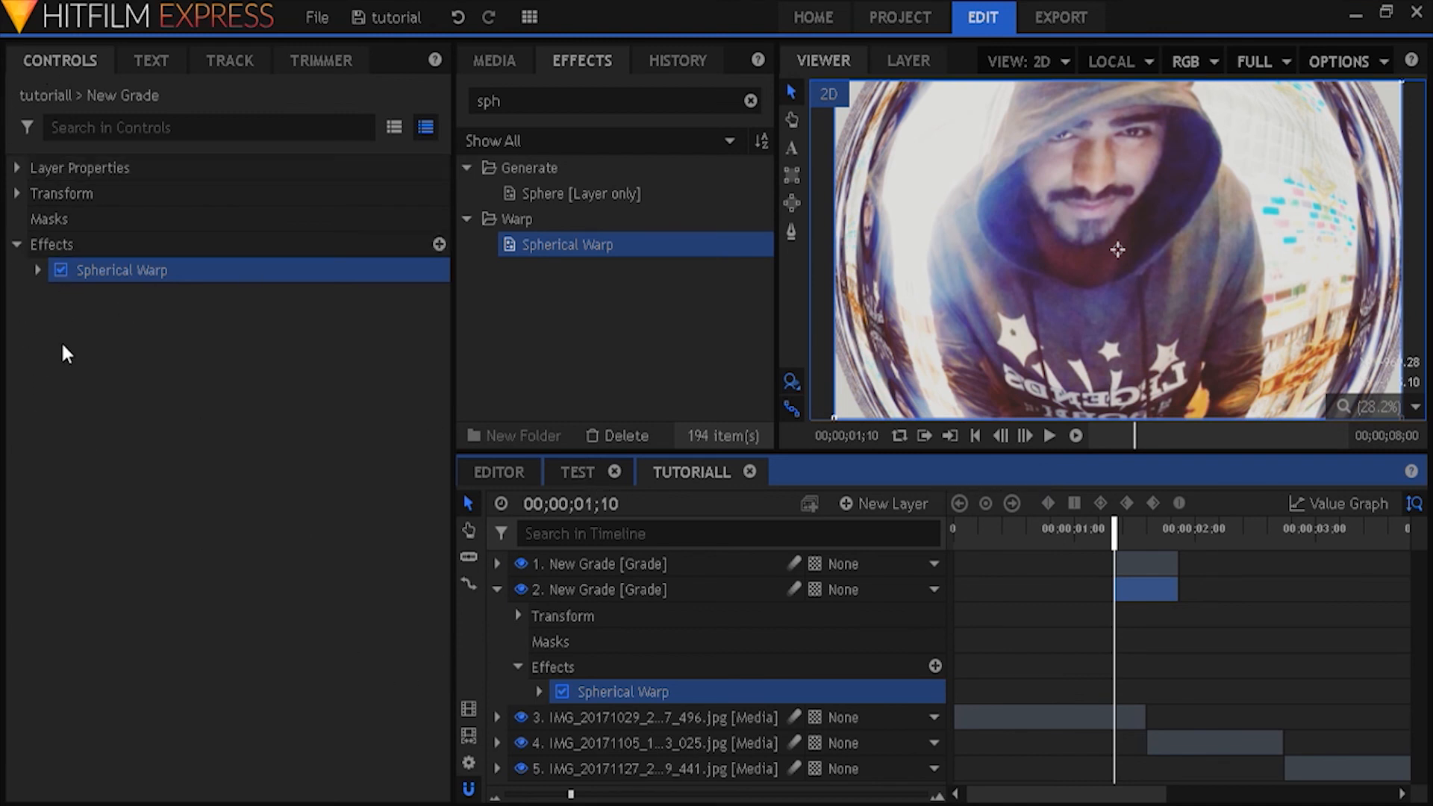
Step: Set the Spherical Warp amount to 0 and its scale to 50% on the lower grade layer
click(38, 270)
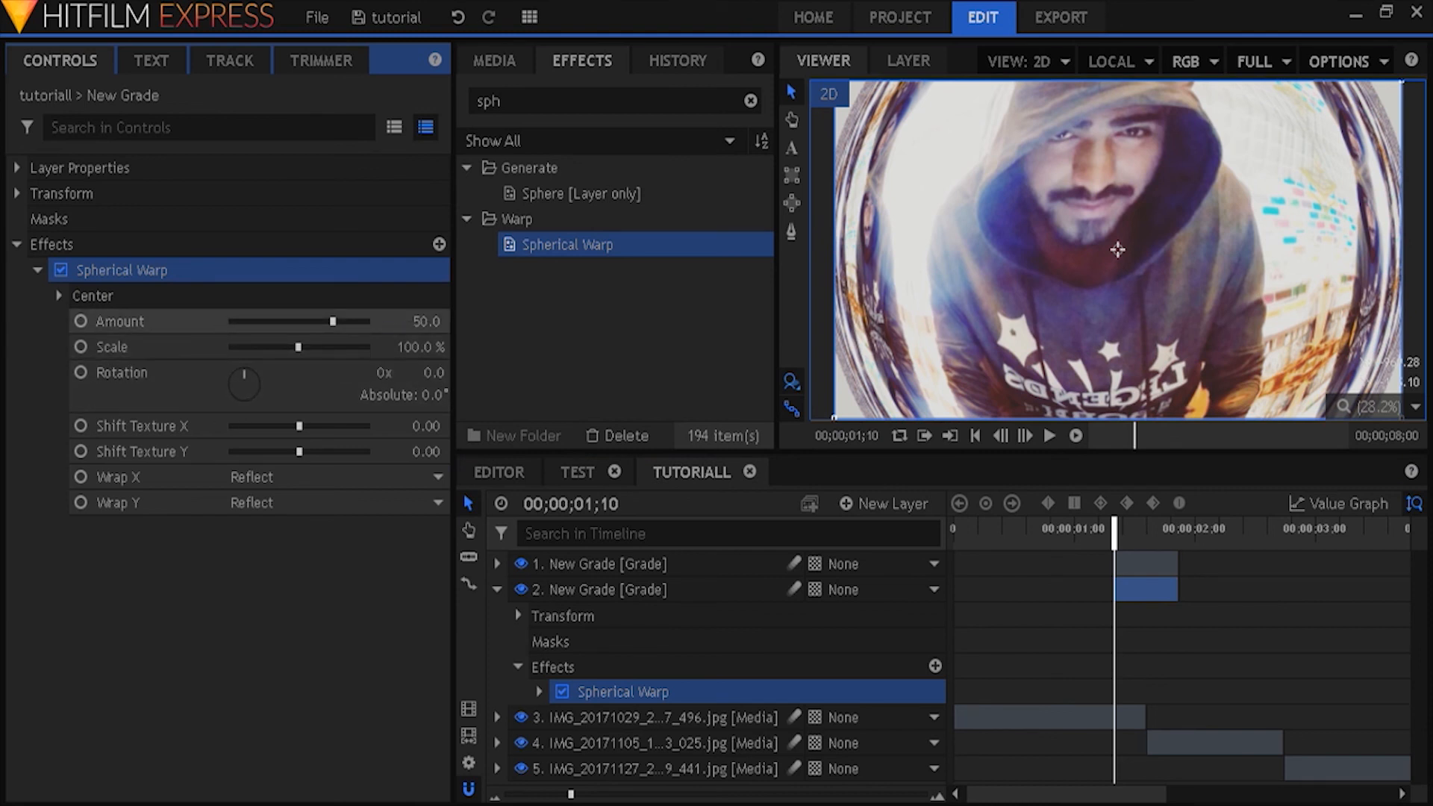
click(429, 325)
text(0)
key(Return)
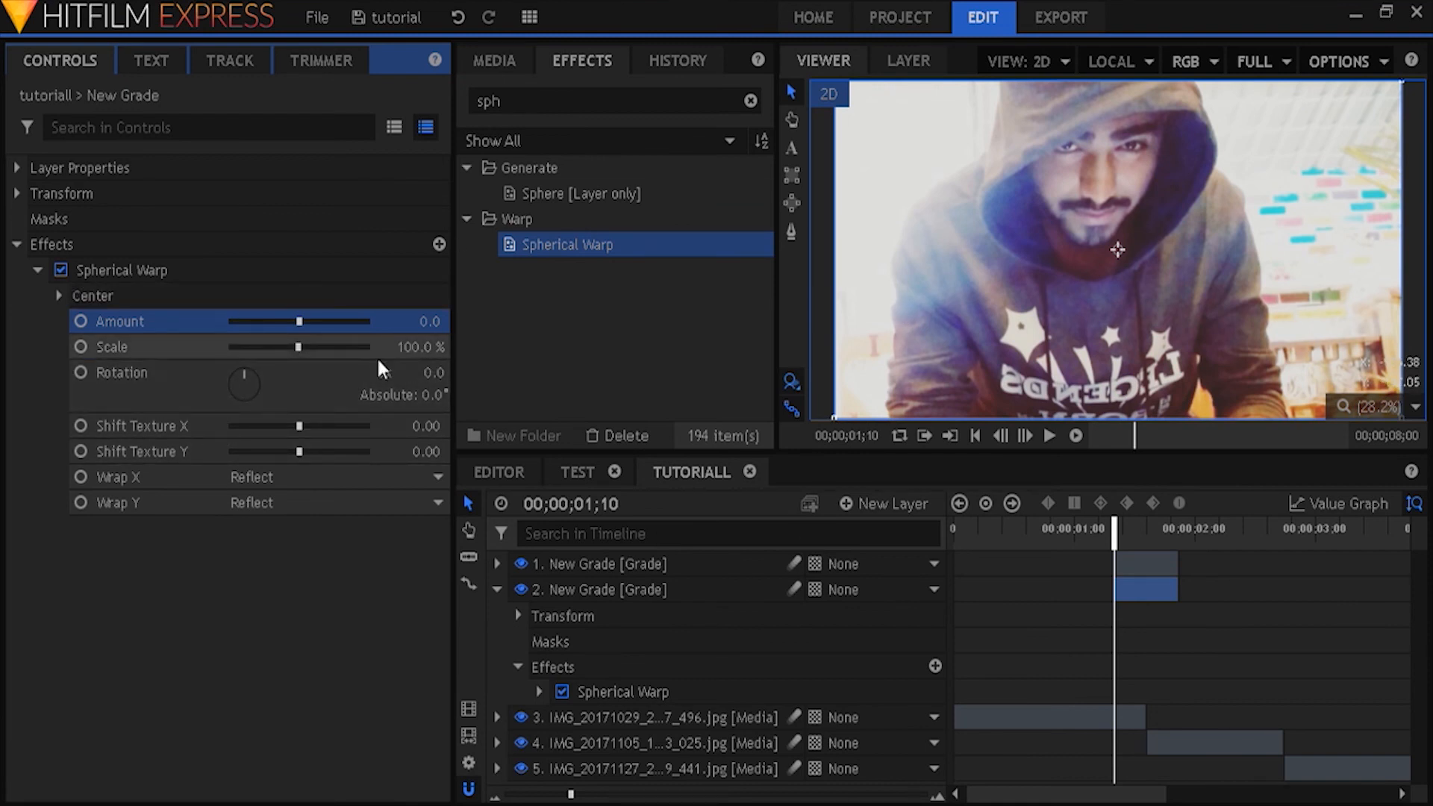
click(217, 348)
click(401, 348)
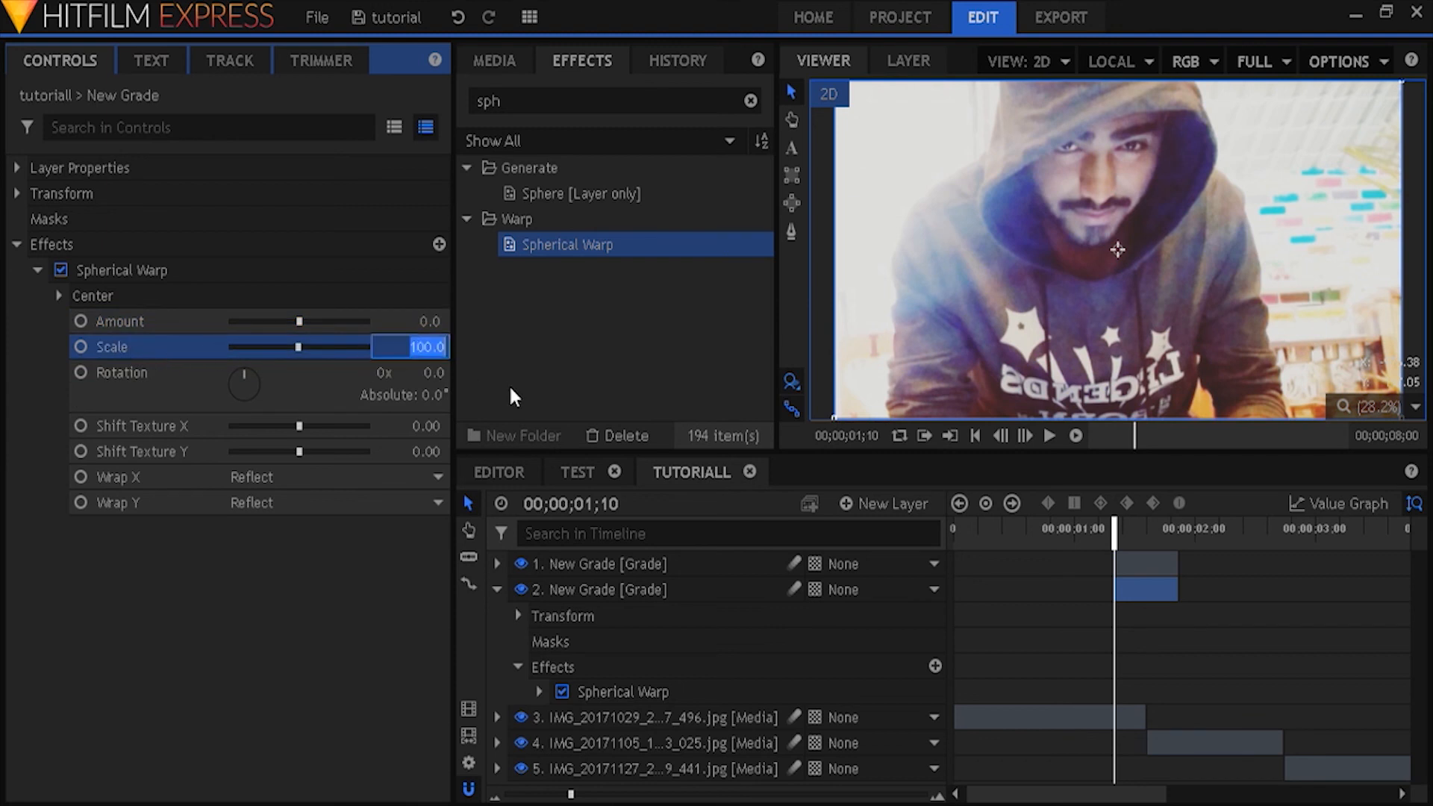
text(50)
key(Return)
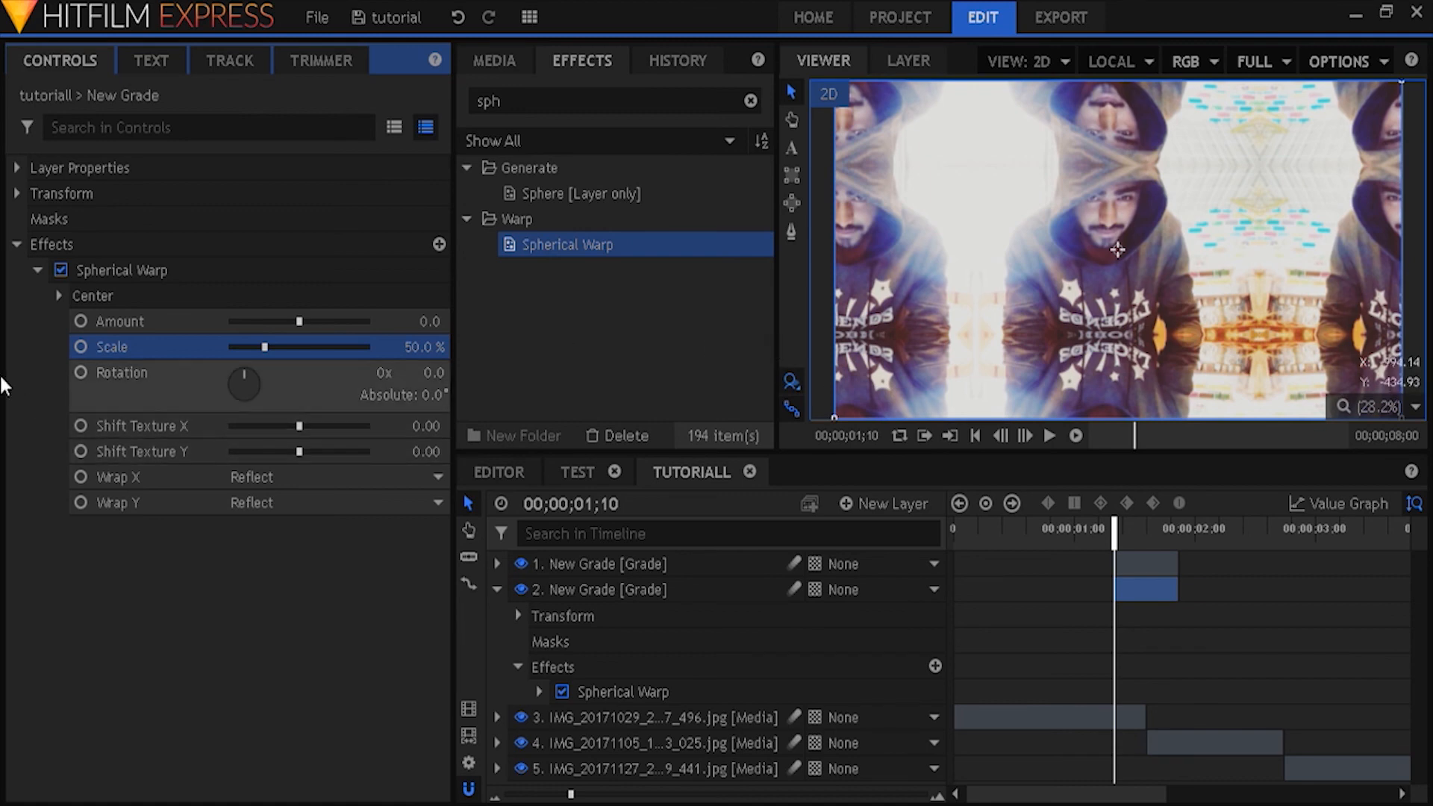
click(38, 270)
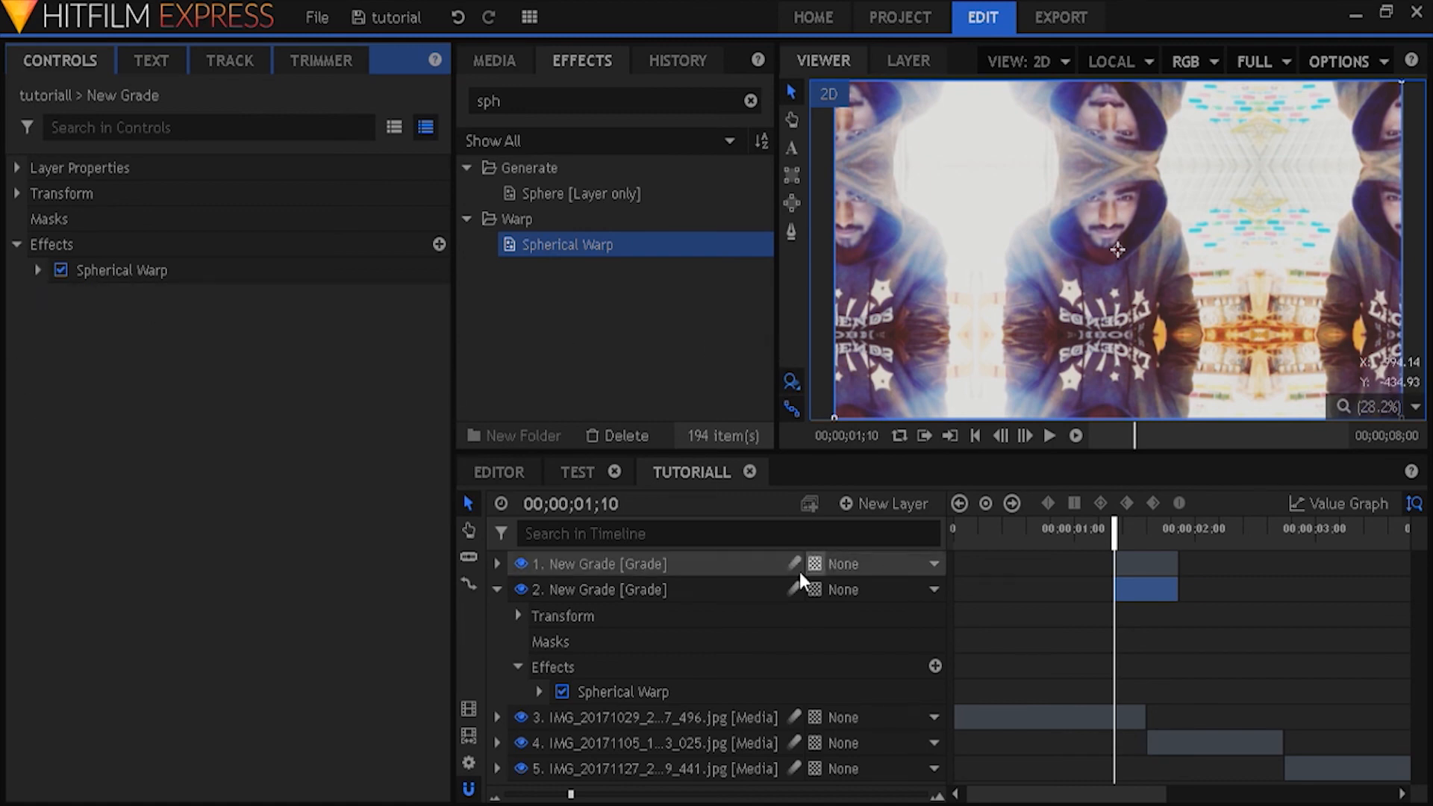
Step: Apply the 360° Video Transform effect to the upper grade layer
click(670, 565)
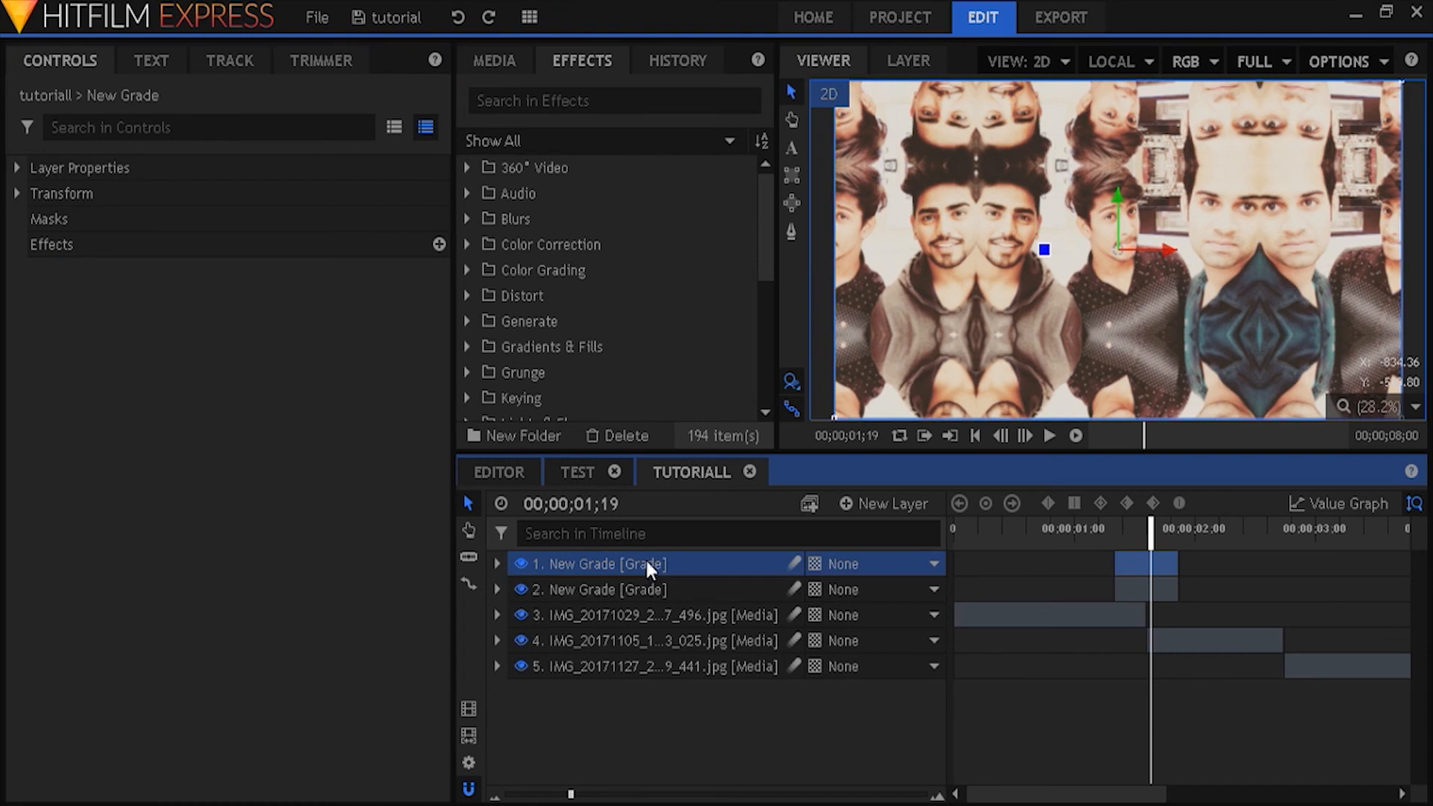
click(478, 100)
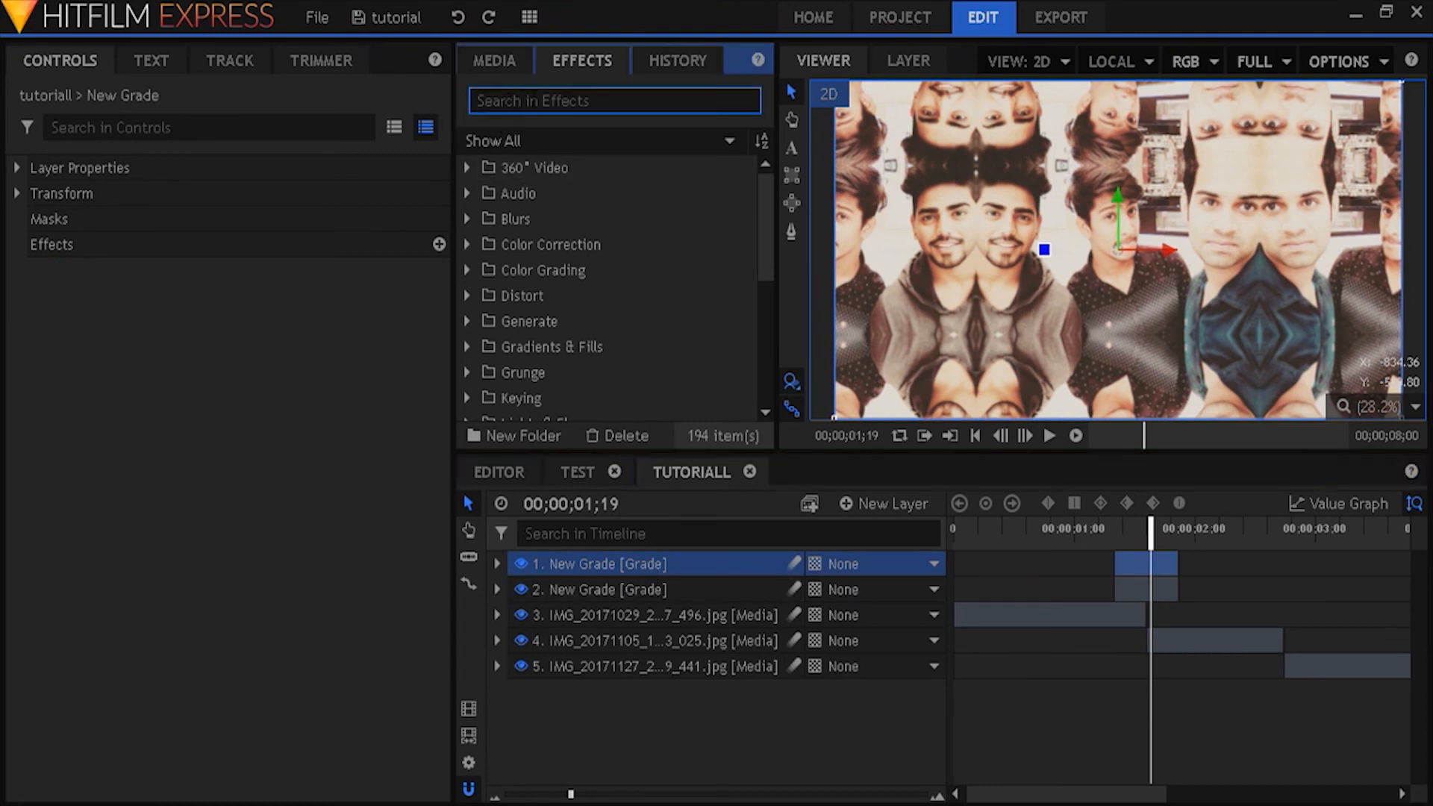
text(360)
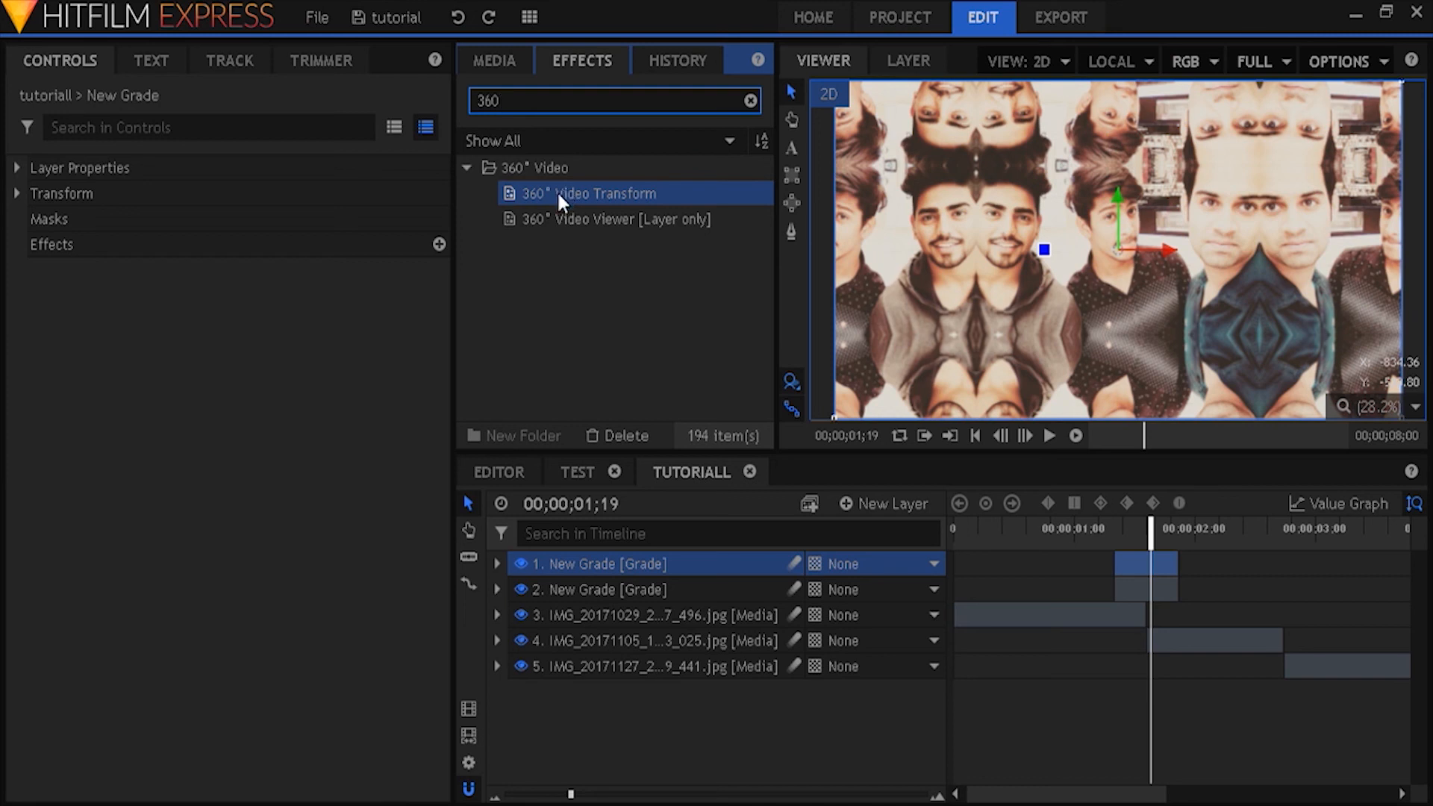
drag(579, 293, 585, 573)
click(581, 197)
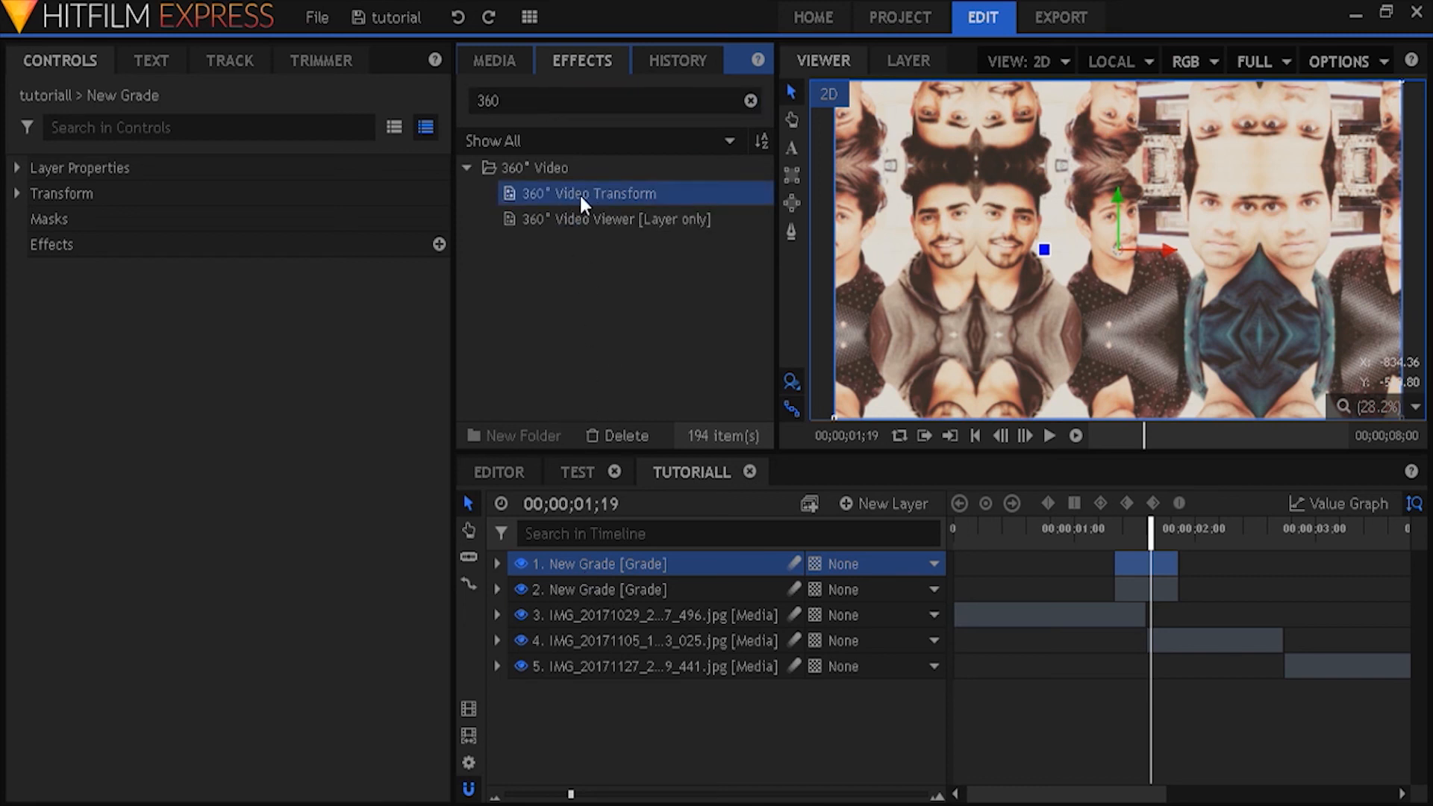
drag(580, 197, 657, 565)
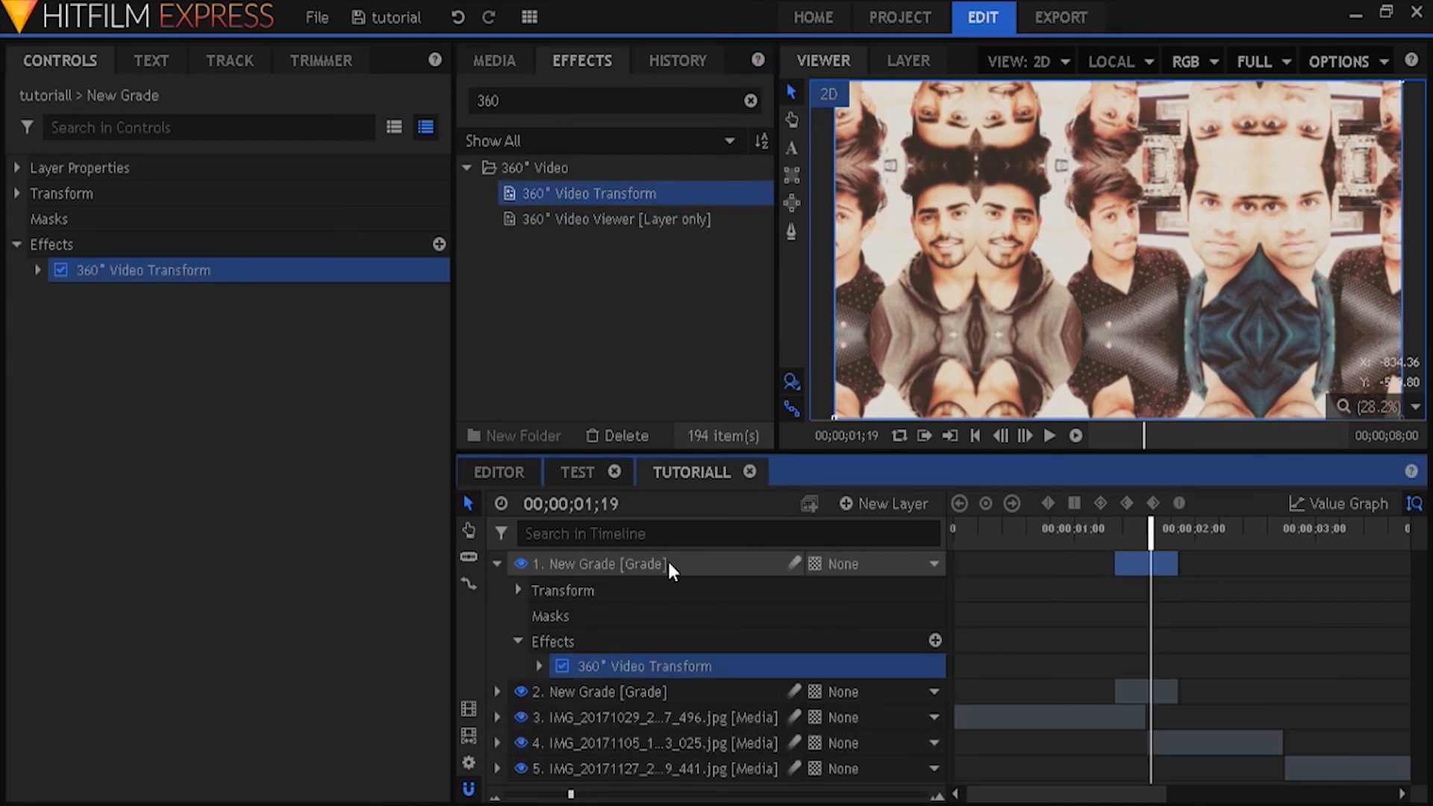
Step: Expand the 360° Video Transform effect on the upper grade layer down to its Scale properties
click(36, 273)
click(36, 271)
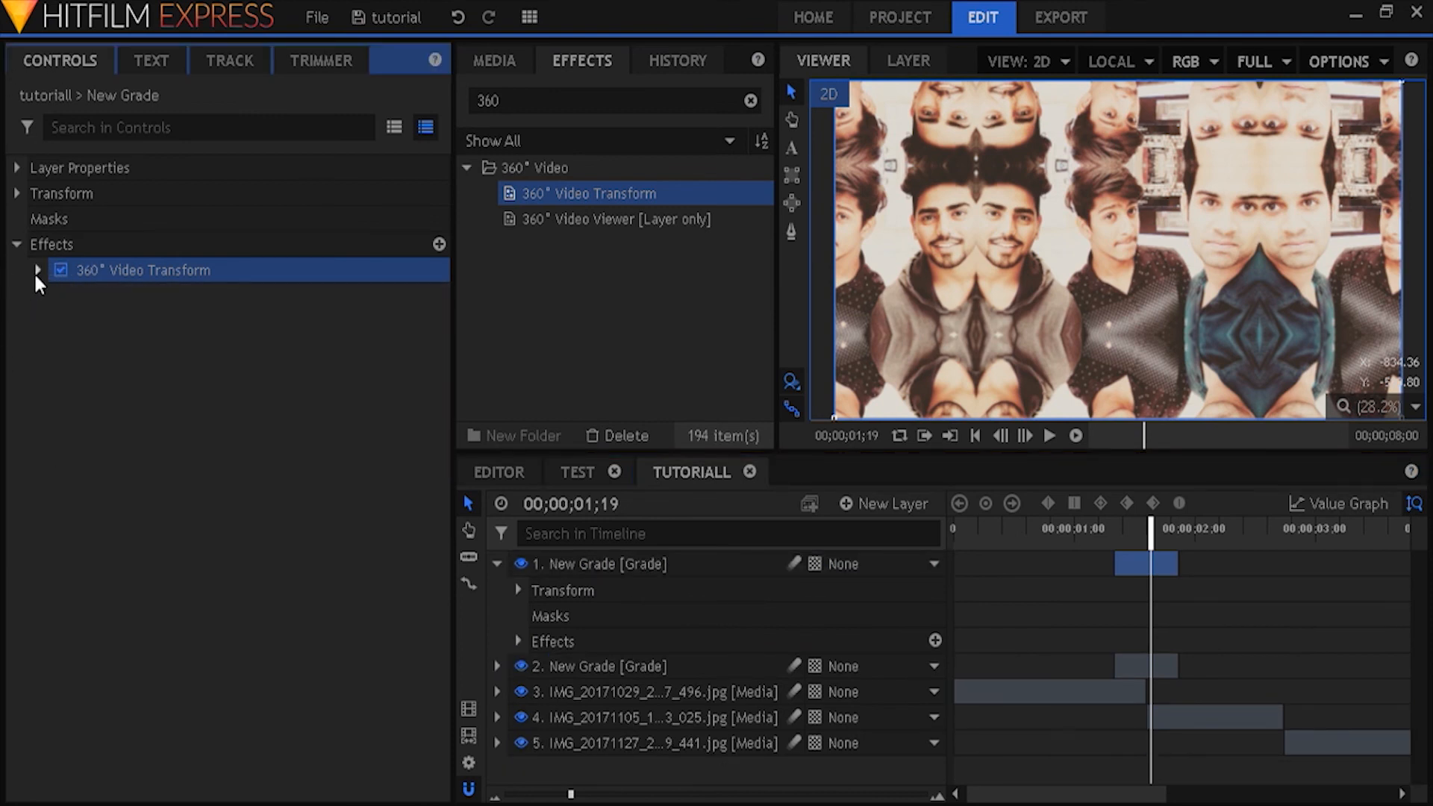
click(518, 641)
scroll(584, 707, down, 1)
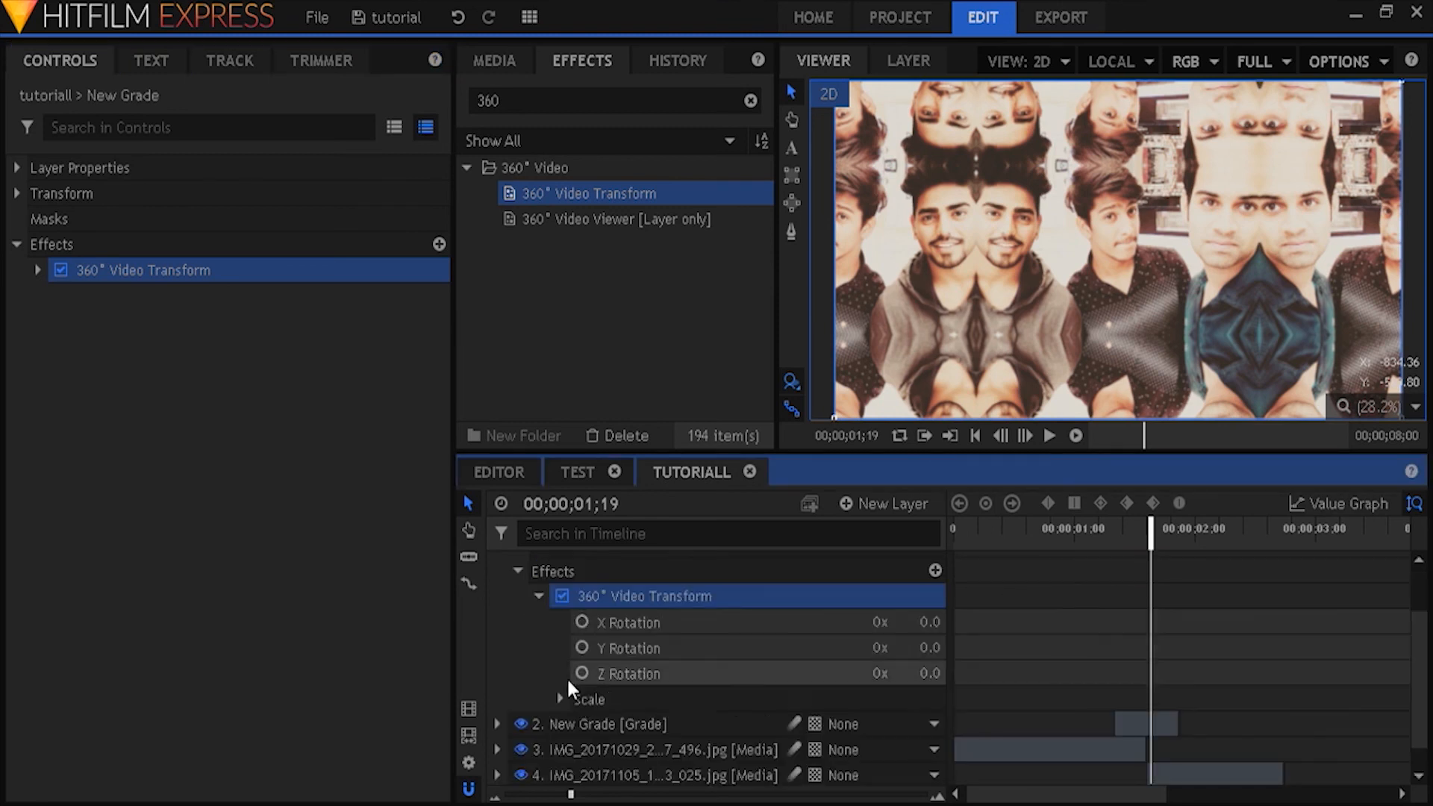
click(558, 698)
scroll(1044, 672, down, 4)
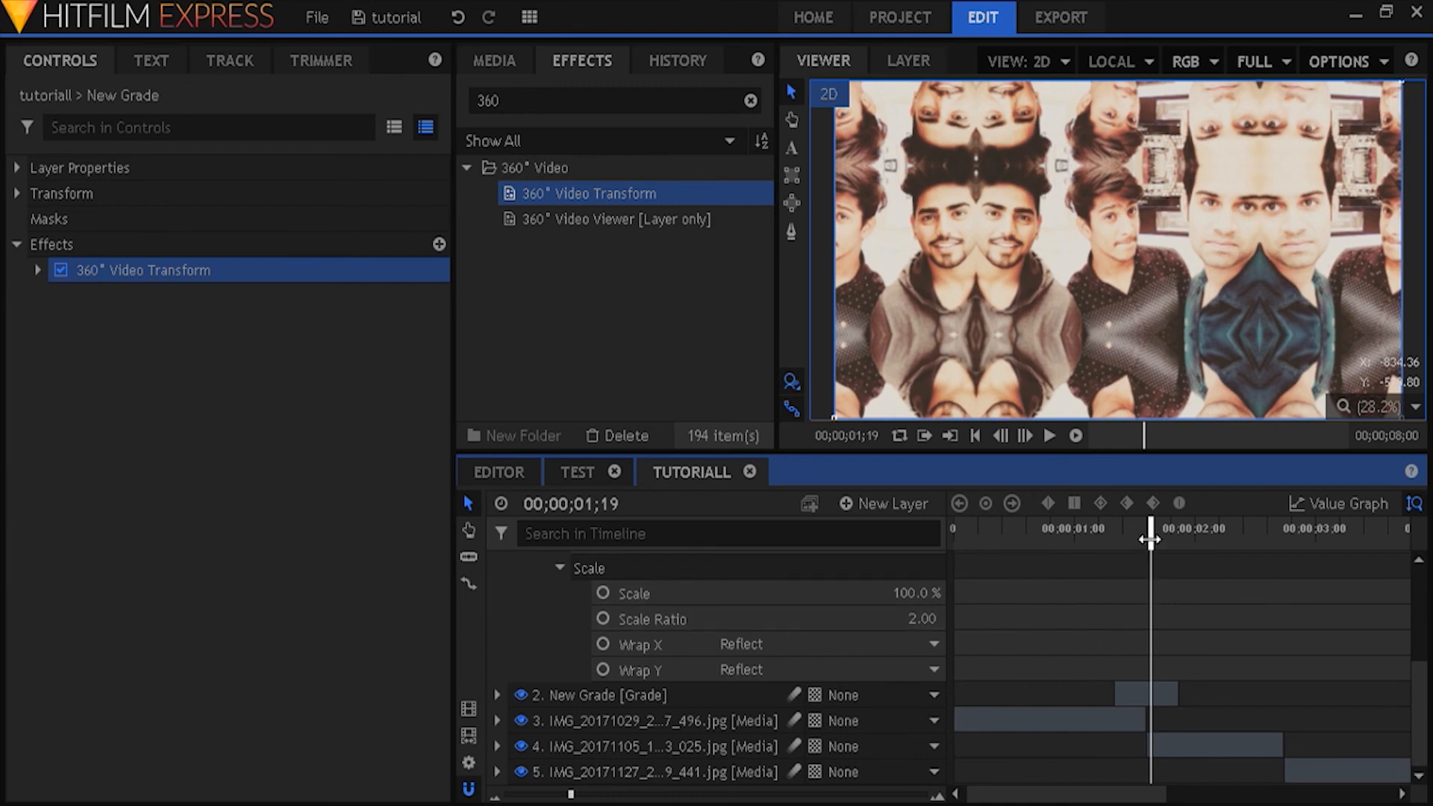
Step: Set the 360° Video Transform scale to 200% and keyframe it at 00;00;01;10, where the grade layers start
drag(1149, 537, 1115, 537)
click(1133, 695)
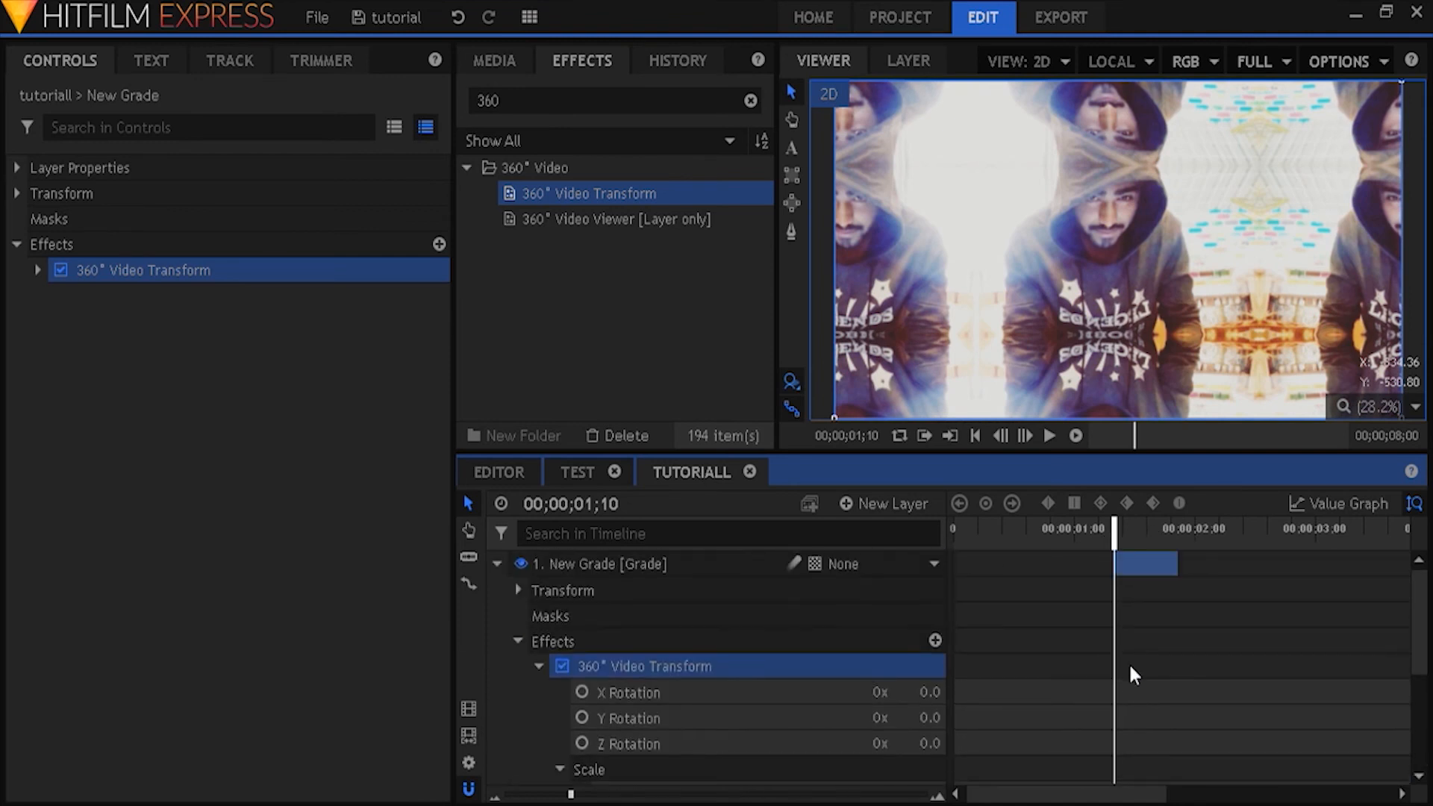
click(1140, 576)
scroll(698, 700, down, 3)
scroll(705, 667, up, 1)
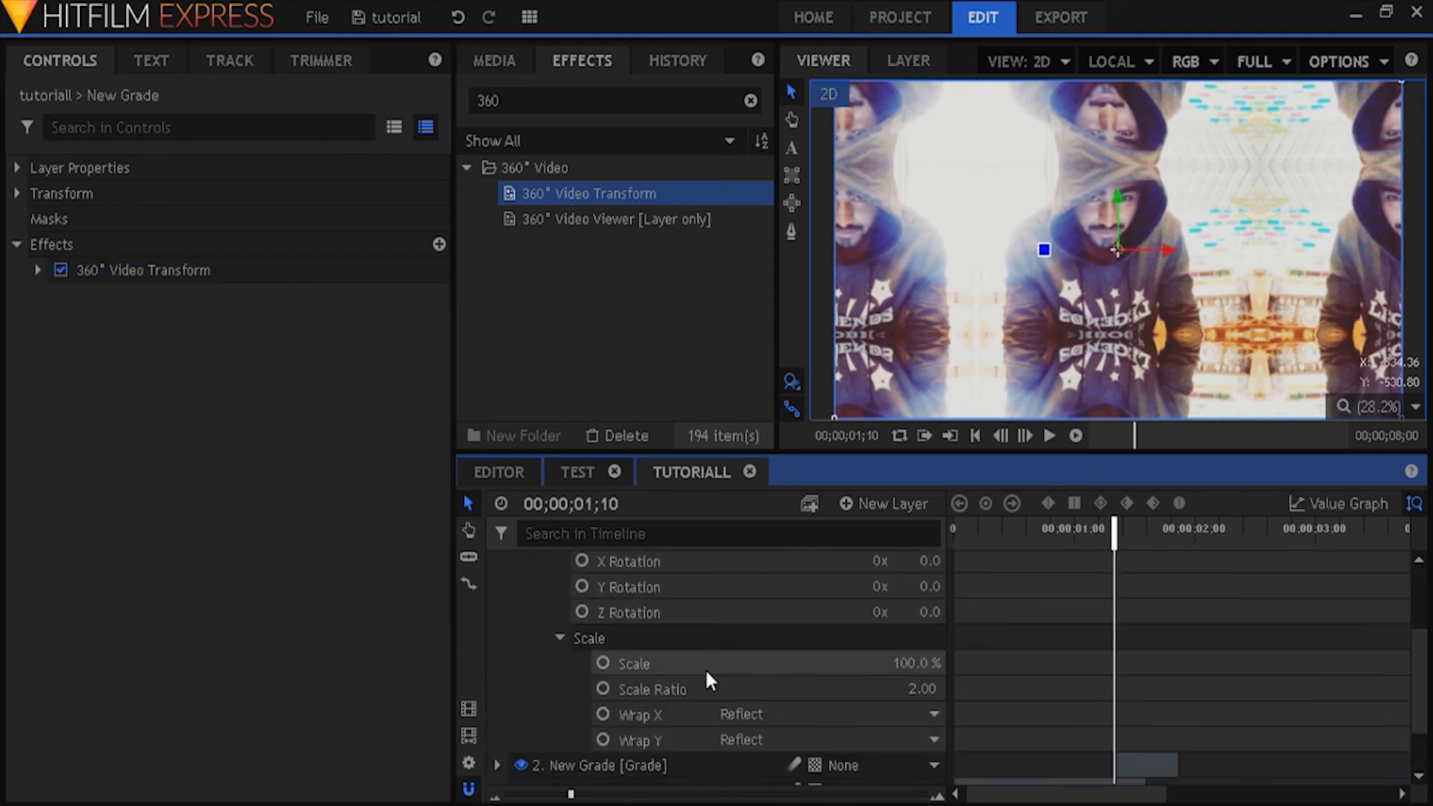
scroll(706, 672, up, 1)
scroll(837, 699, down, 1)
drag(912, 663, 987, 663)
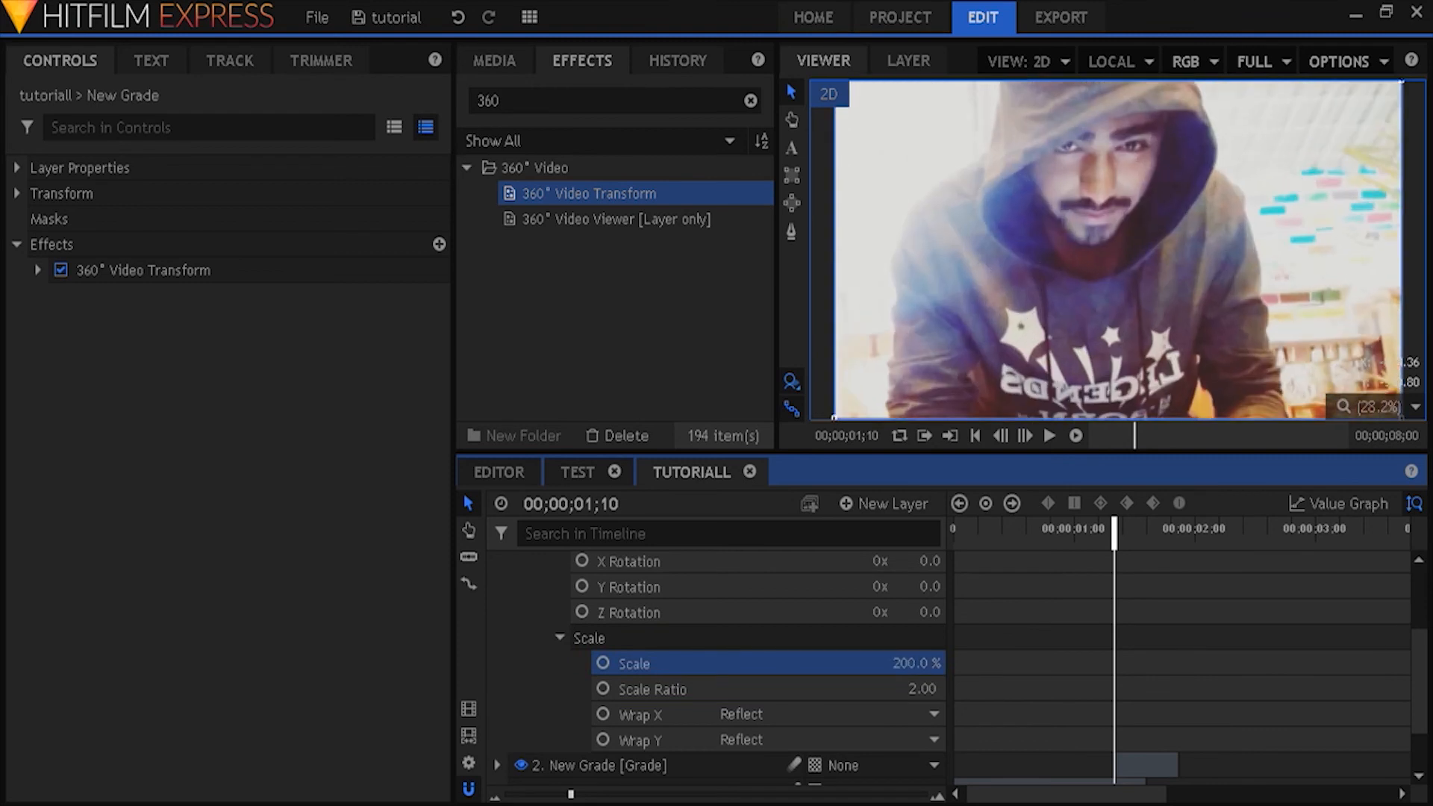
click(914, 662)
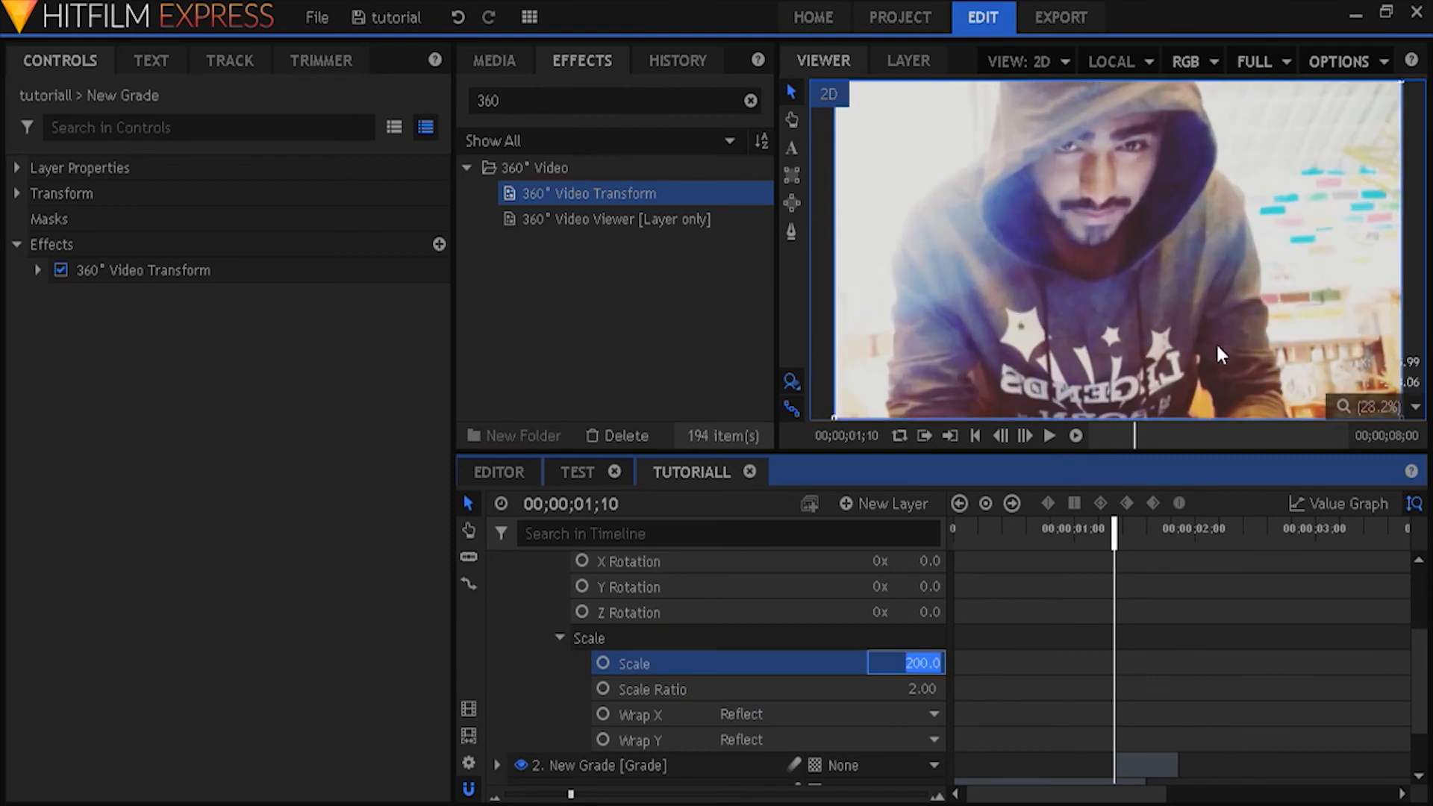
key(Return)
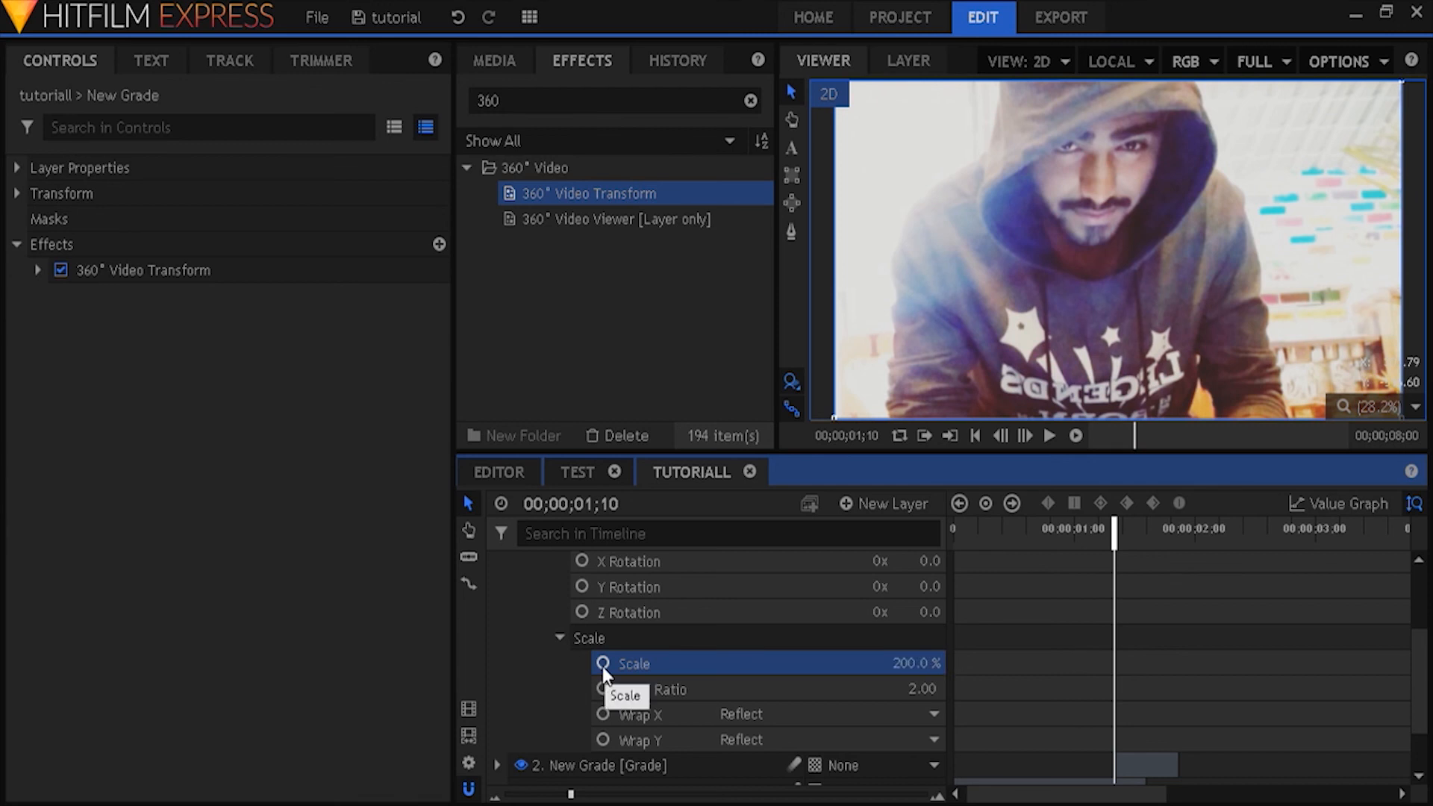
click(602, 663)
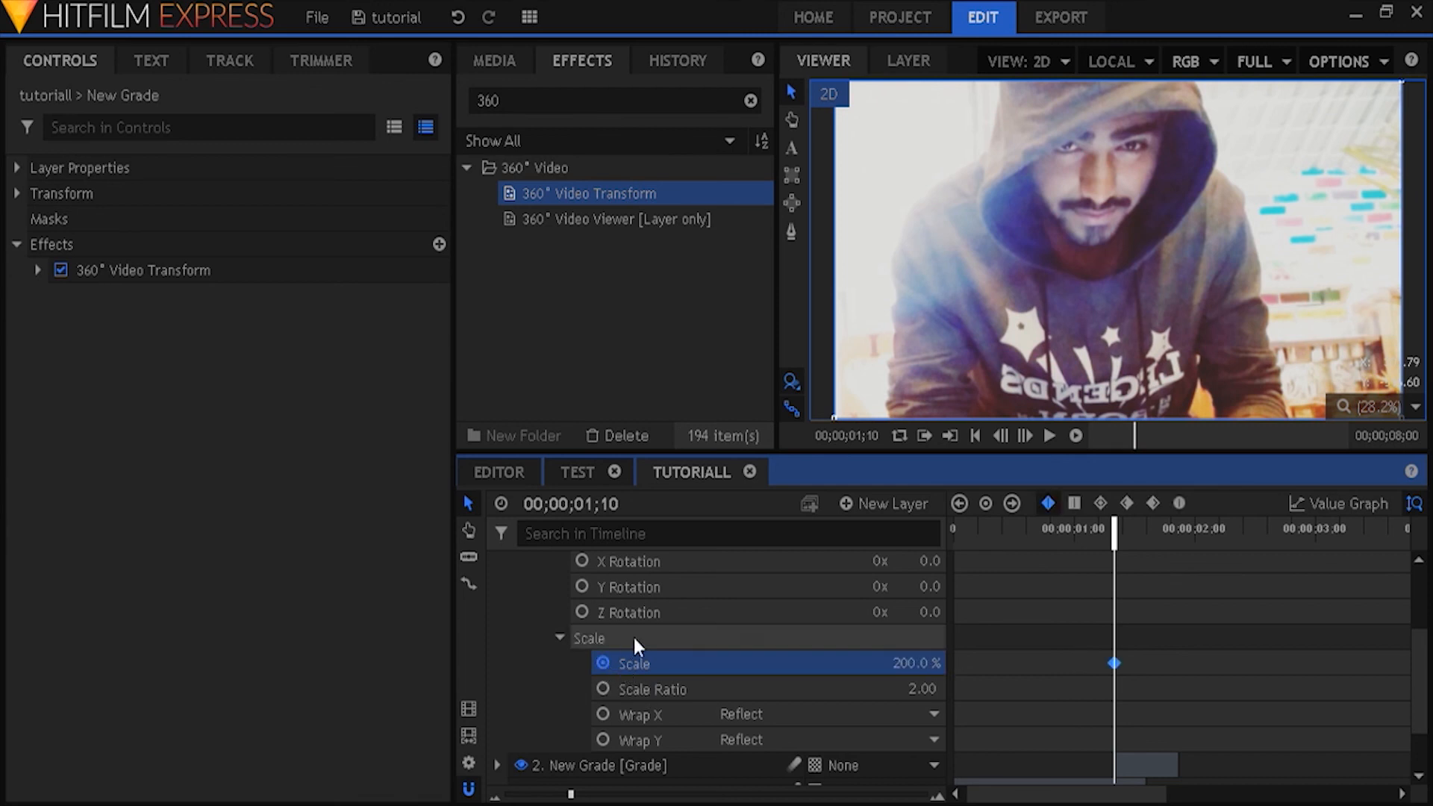
Step: Add a second 360° Video Transform scale keyframe of 100% at 00;00;01;26, where the upper grade layer ends
drag(1169, 528, 1179, 534)
click(920, 662)
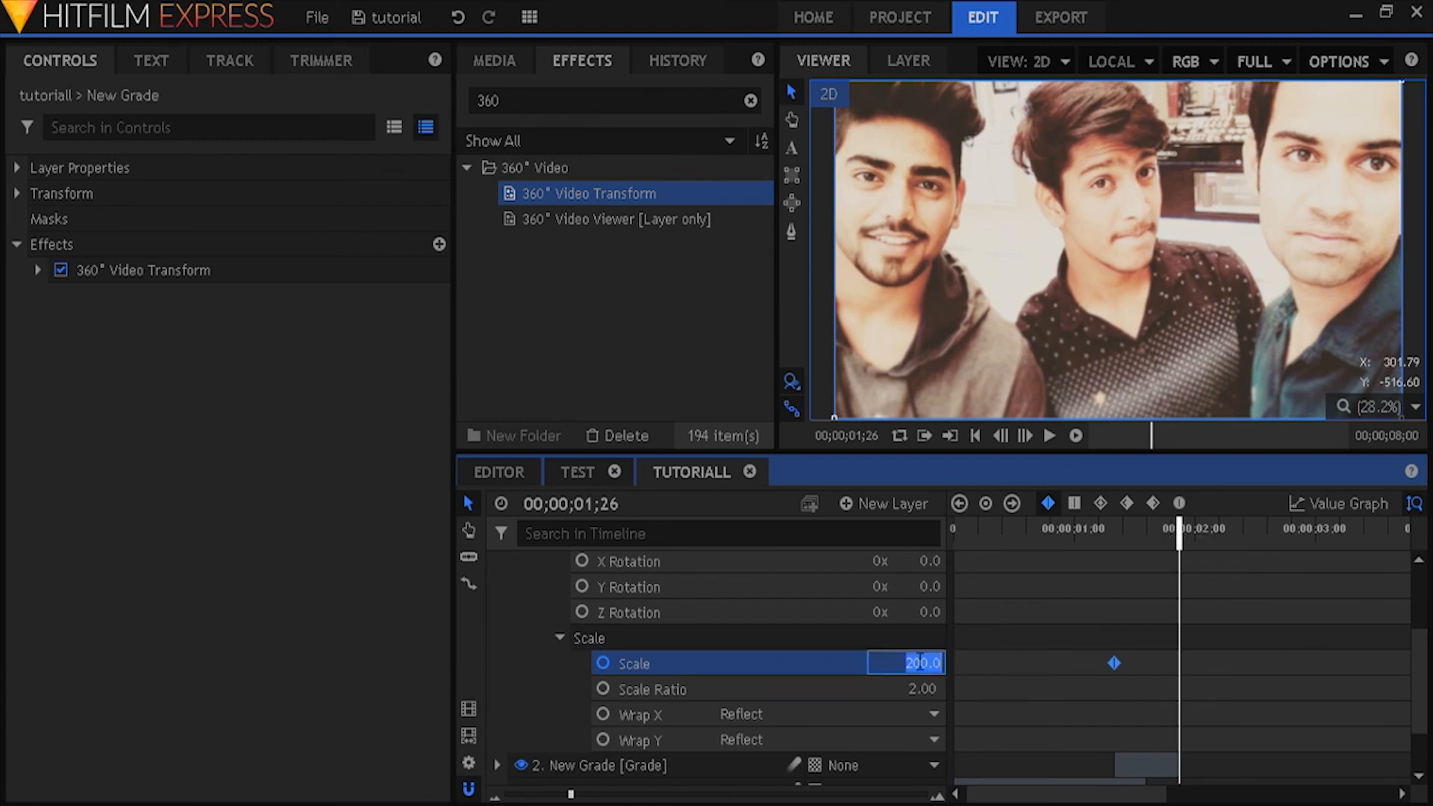
text(100)
key(Return)
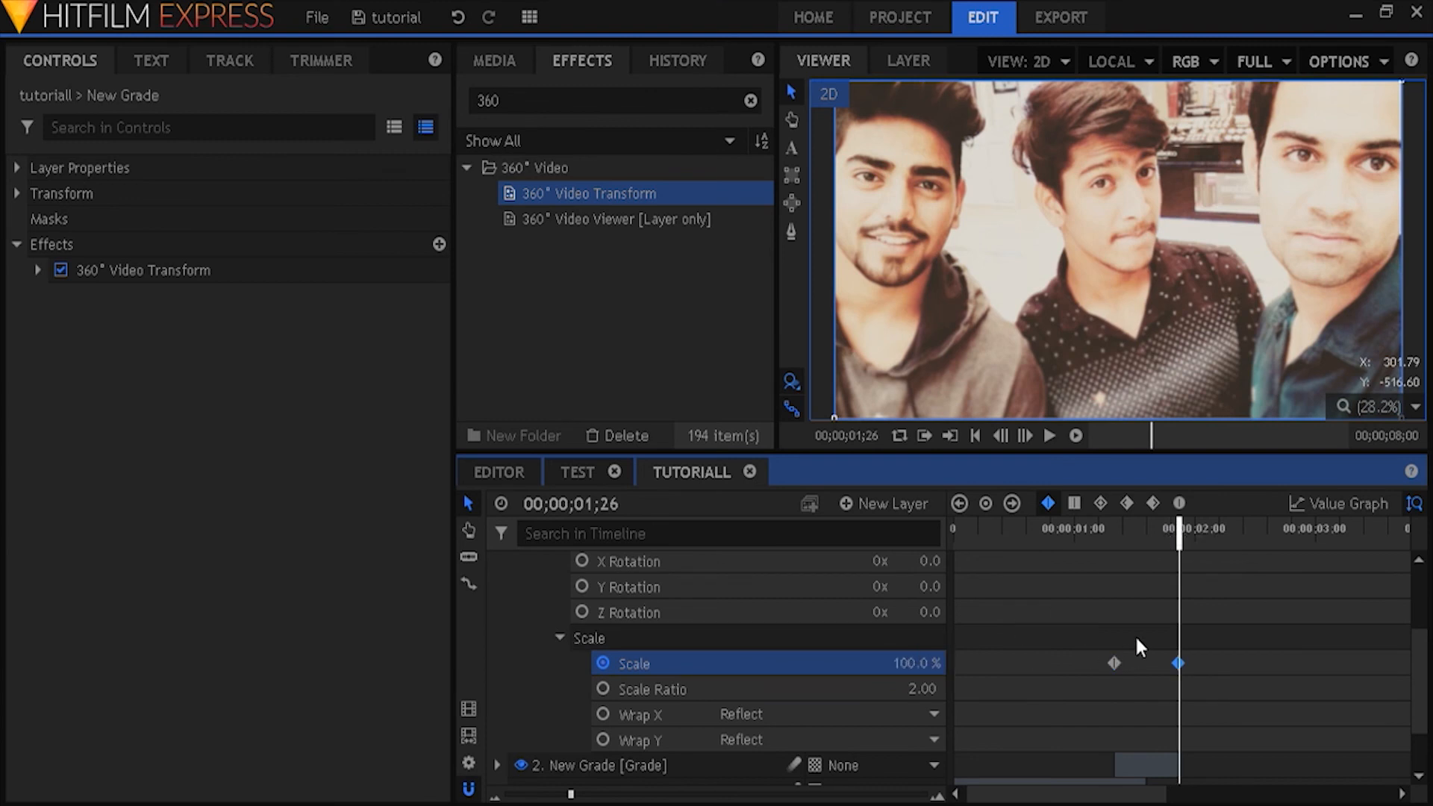
Step: Change both scale keyframes to Manual Bezier interpolation and preview the transition across the cut
mouse_move(1217, 641)
mouse_down()
mouse_move(1100, 670)
mouse_move(1251, 692)
mouse_up()
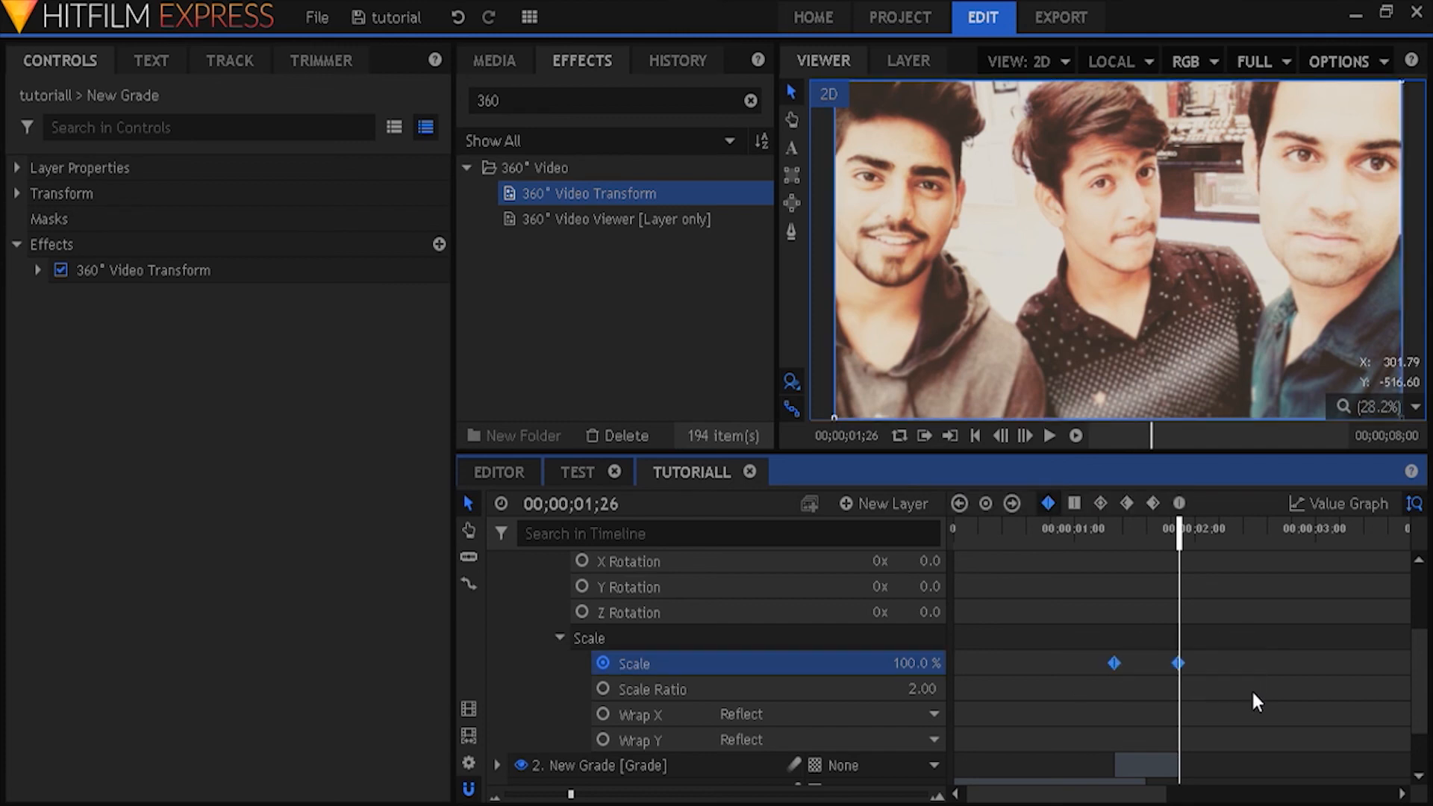
click(1179, 503)
click(1152, 615)
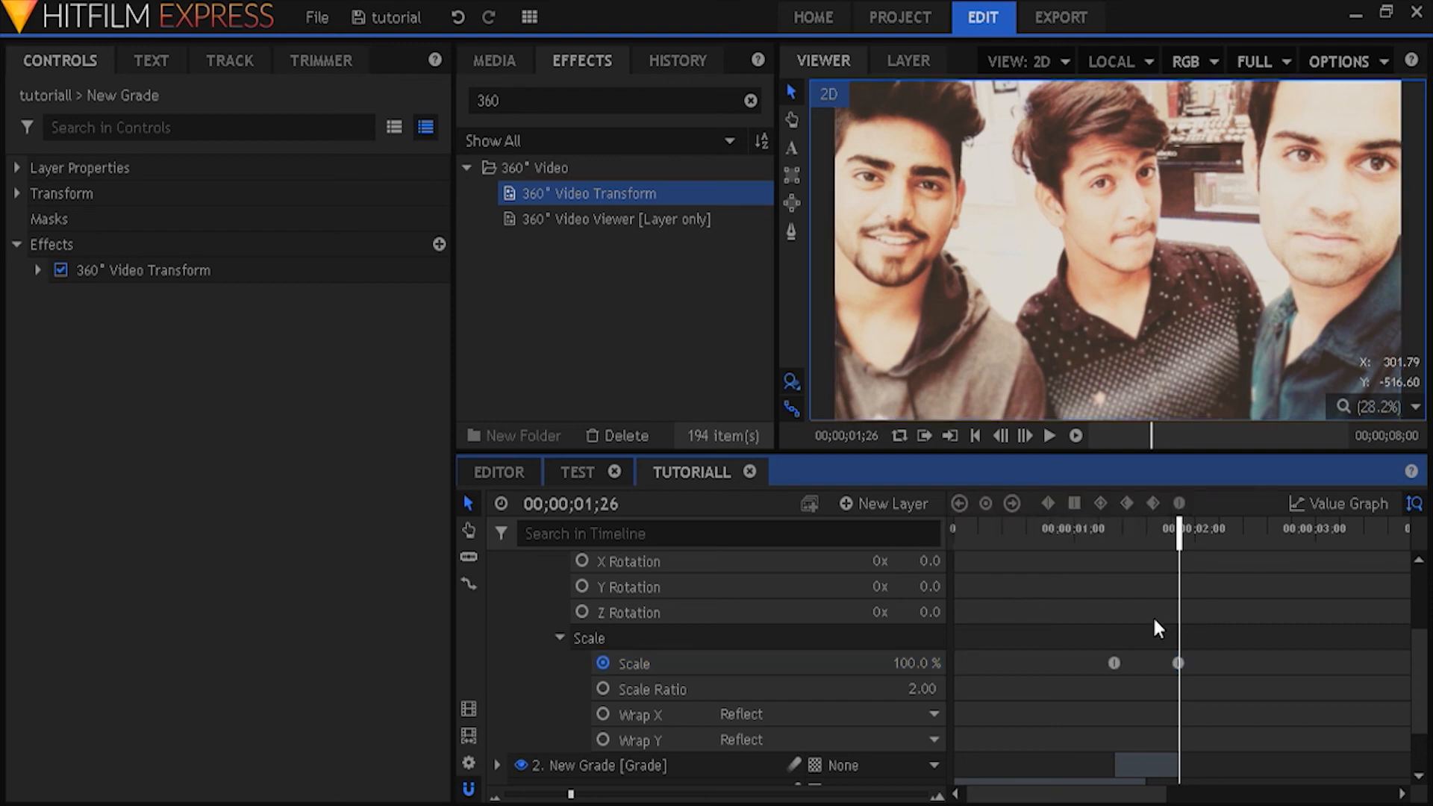
drag(1076, 535, 1158, 537)
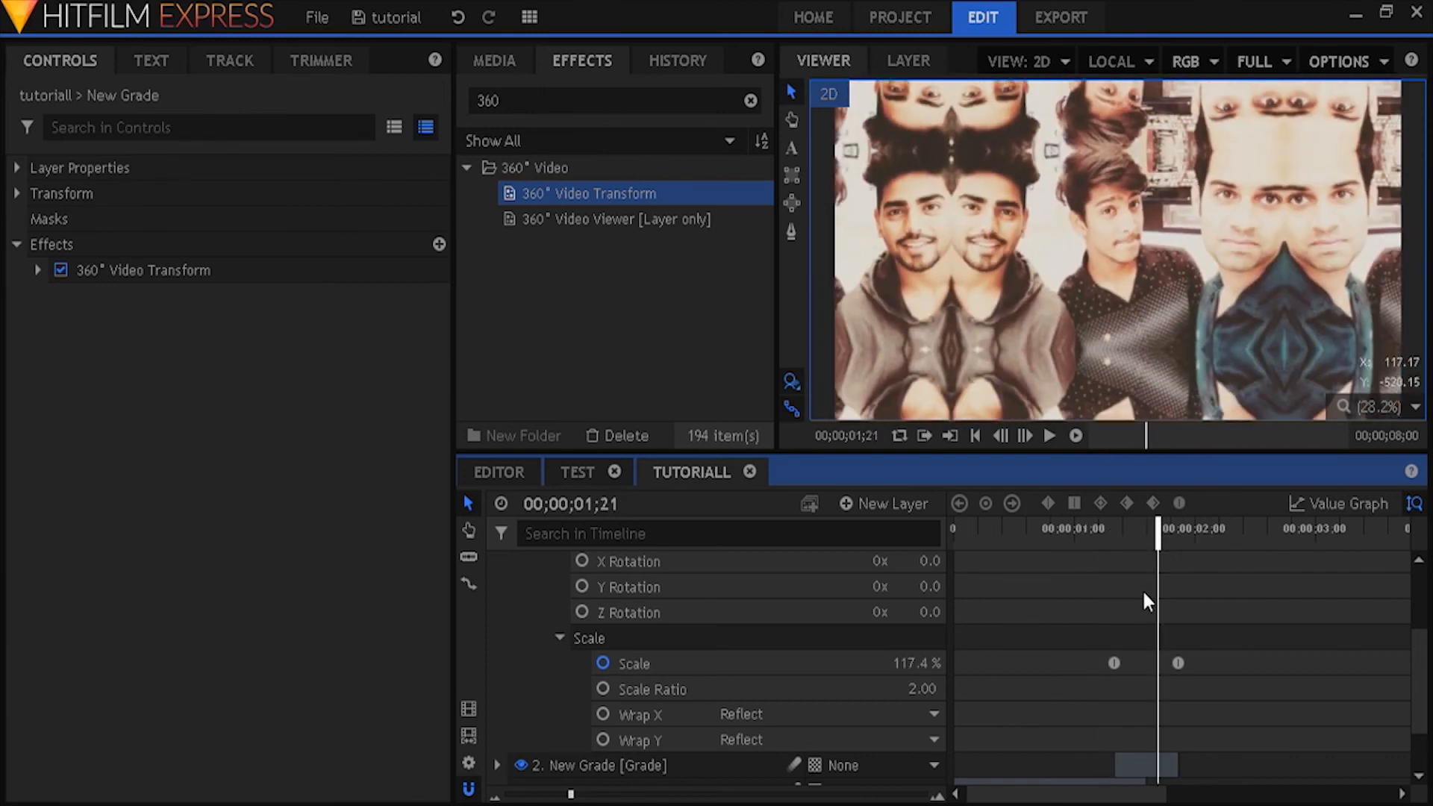
Step: Trim the end of the lower grade layer back to 00;00;01;18, where the first photo ends, and preview the result
scroll(1140, 609, down, 2)
click(607, 697)
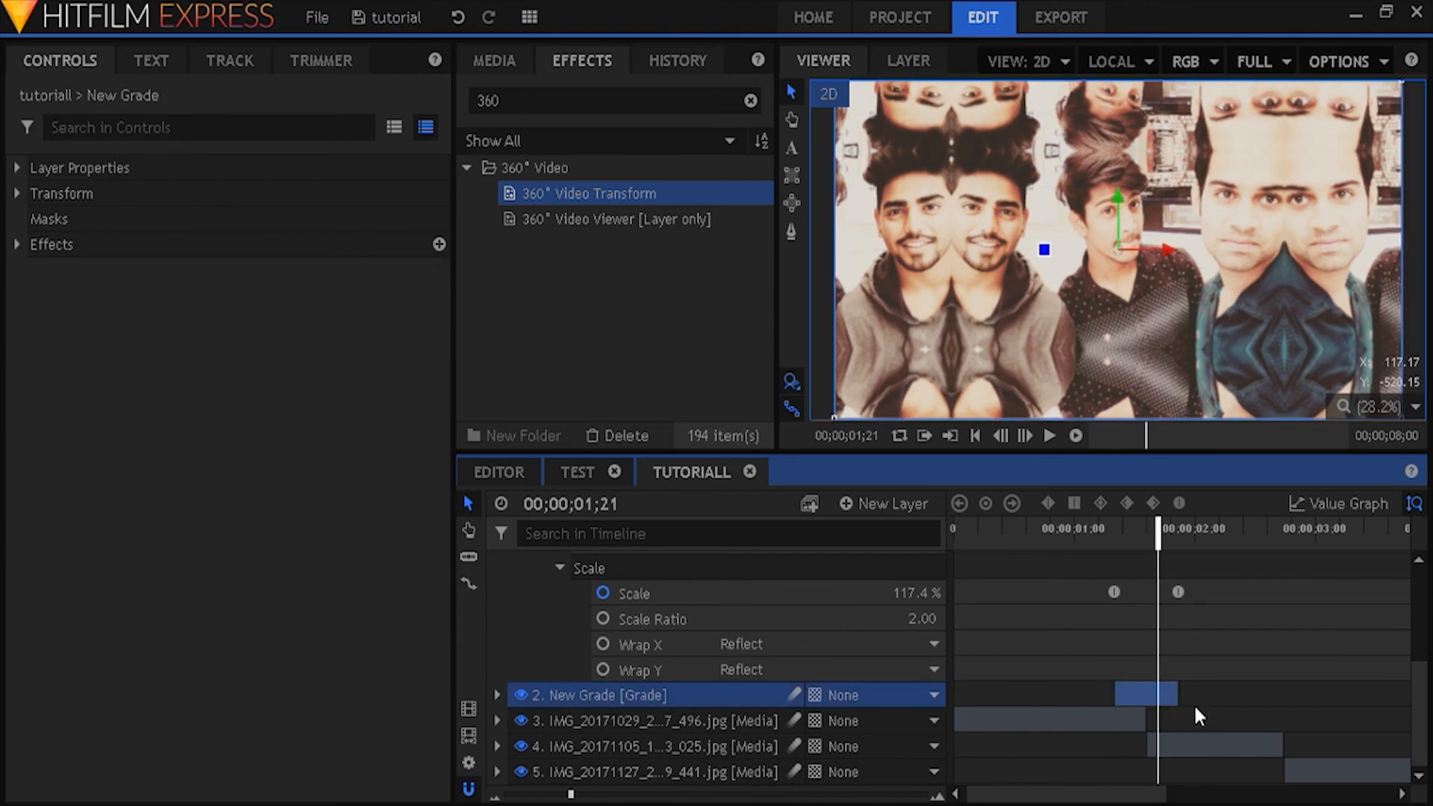
drag(1098, 538, 1146, 553)
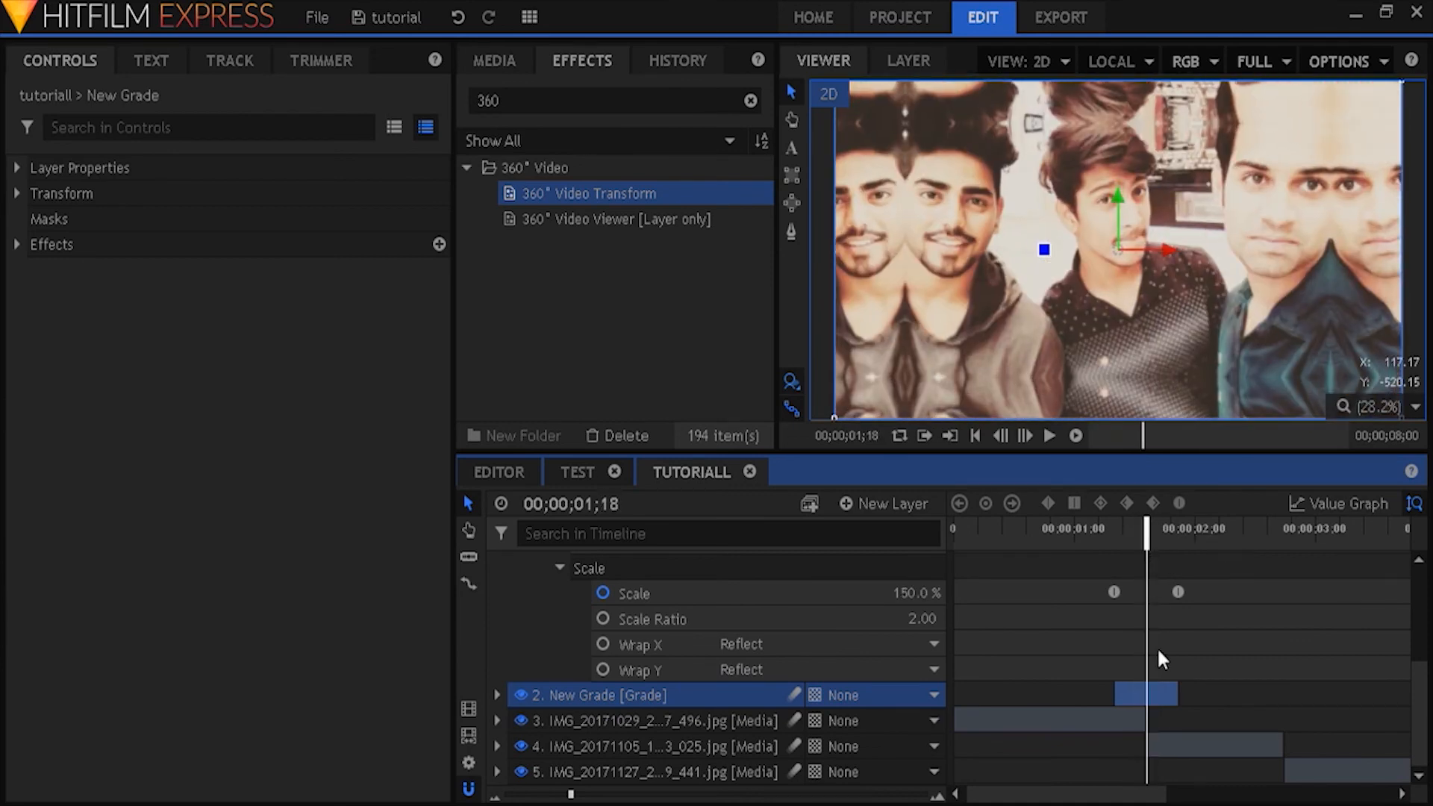
click(1134, 728)
click(1161, 742)
click(1128, 718)
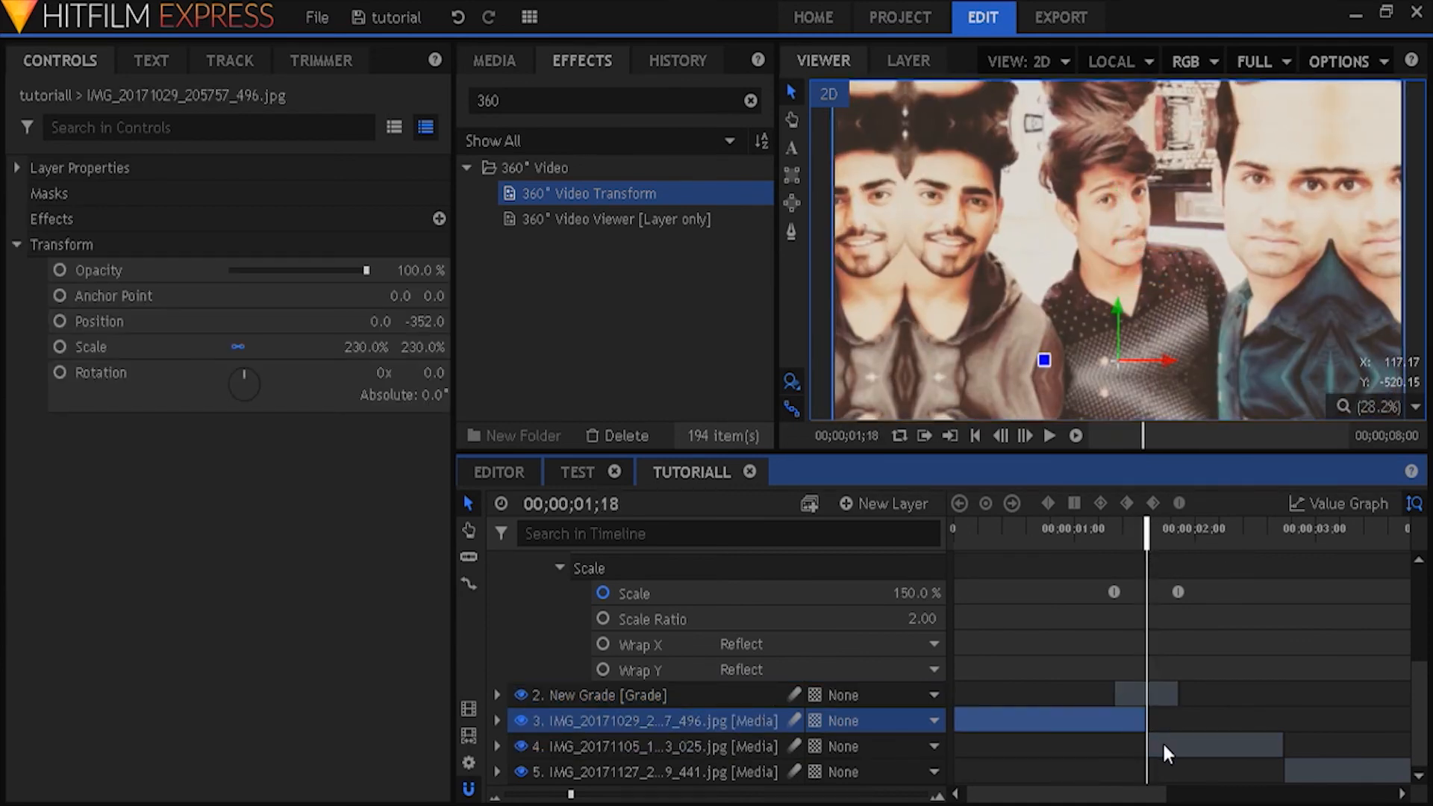
click(1162, 740)
drag(1176, 695, 1145, 696)
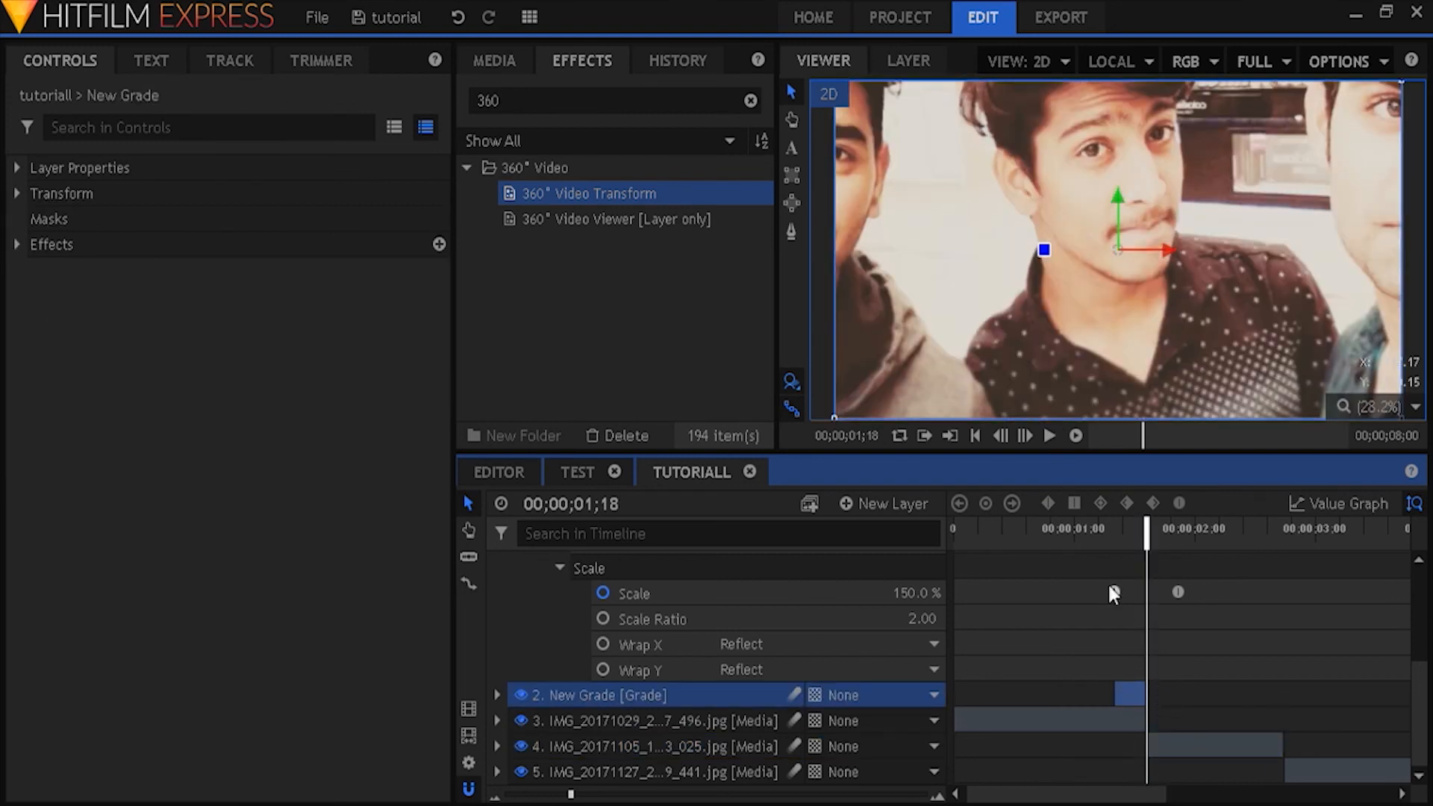
drag(1101, 544, 1119, 549)
mouse_move(1140, 547)
mouse_down()
mouse_move(1179, 548)
mouse_move(1119, 556)
mouse_move(1161, 556)
mouse_move(1104, 573)
mouse_move(1150, 573)
mouse_move(1122, 573)
mouse_move(1137, 571)
mouse_up()
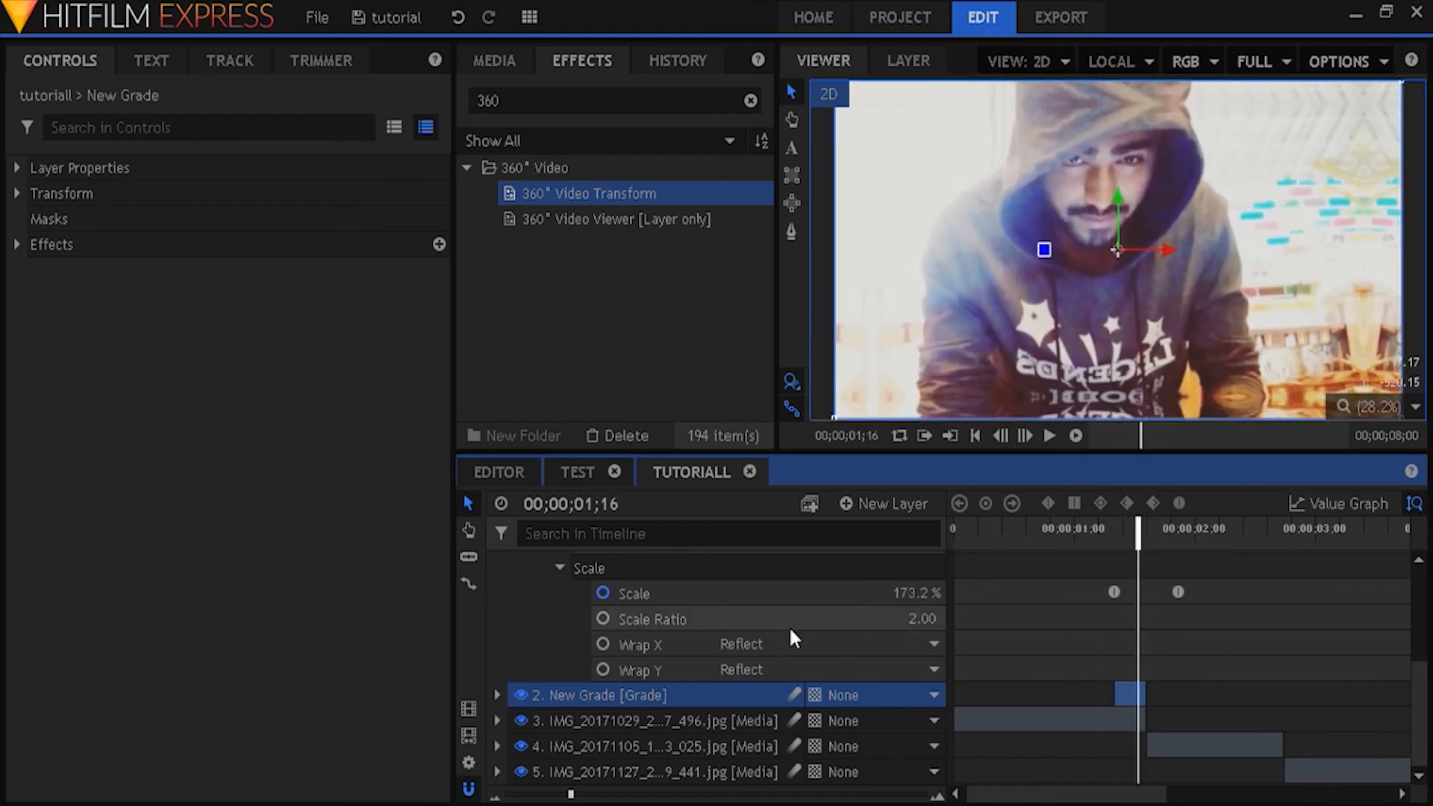
Step: Find the Zoom Blur effect and apply it to the upper grade layer
scroll(790, 626, up, 5)
click(621, 567)
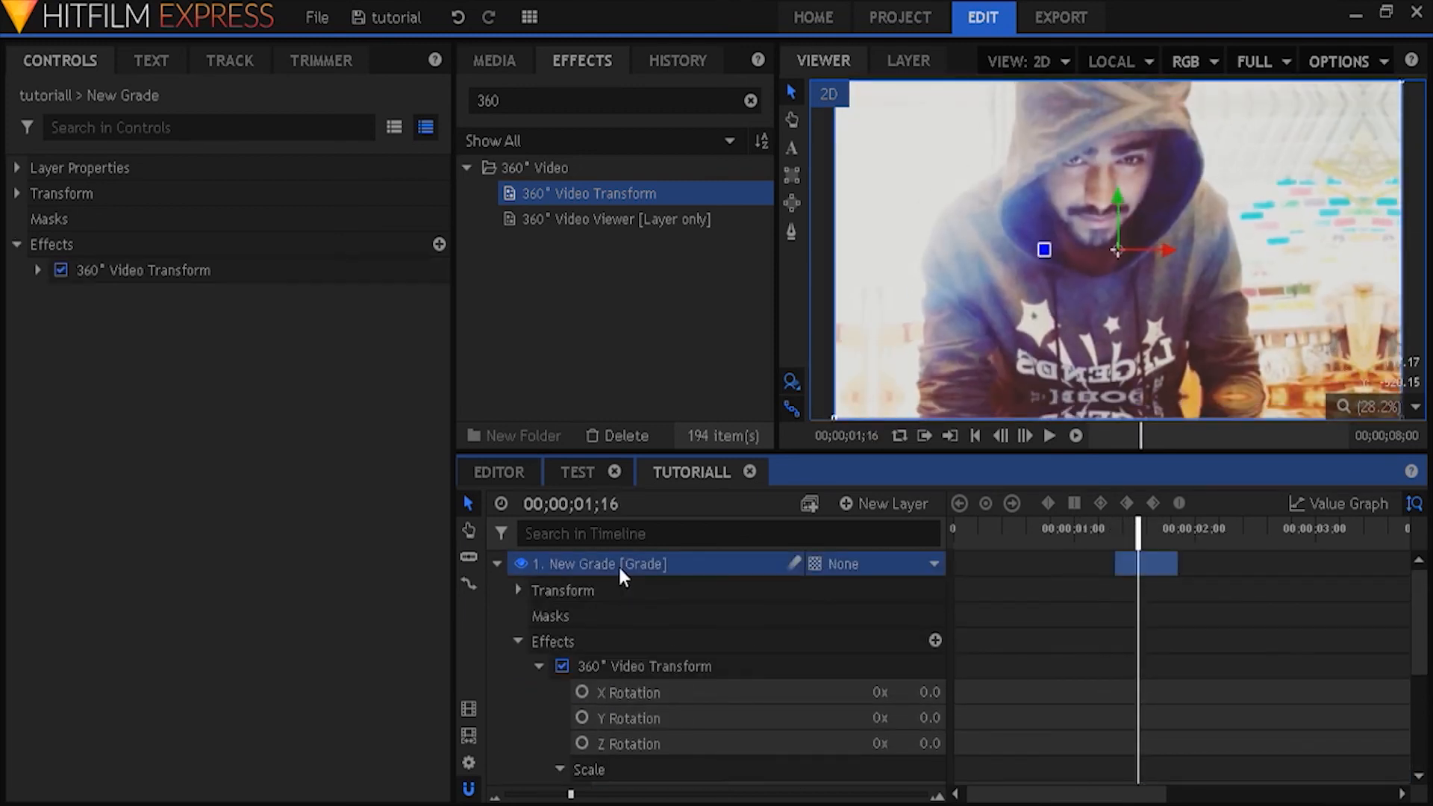
click(537, 100)
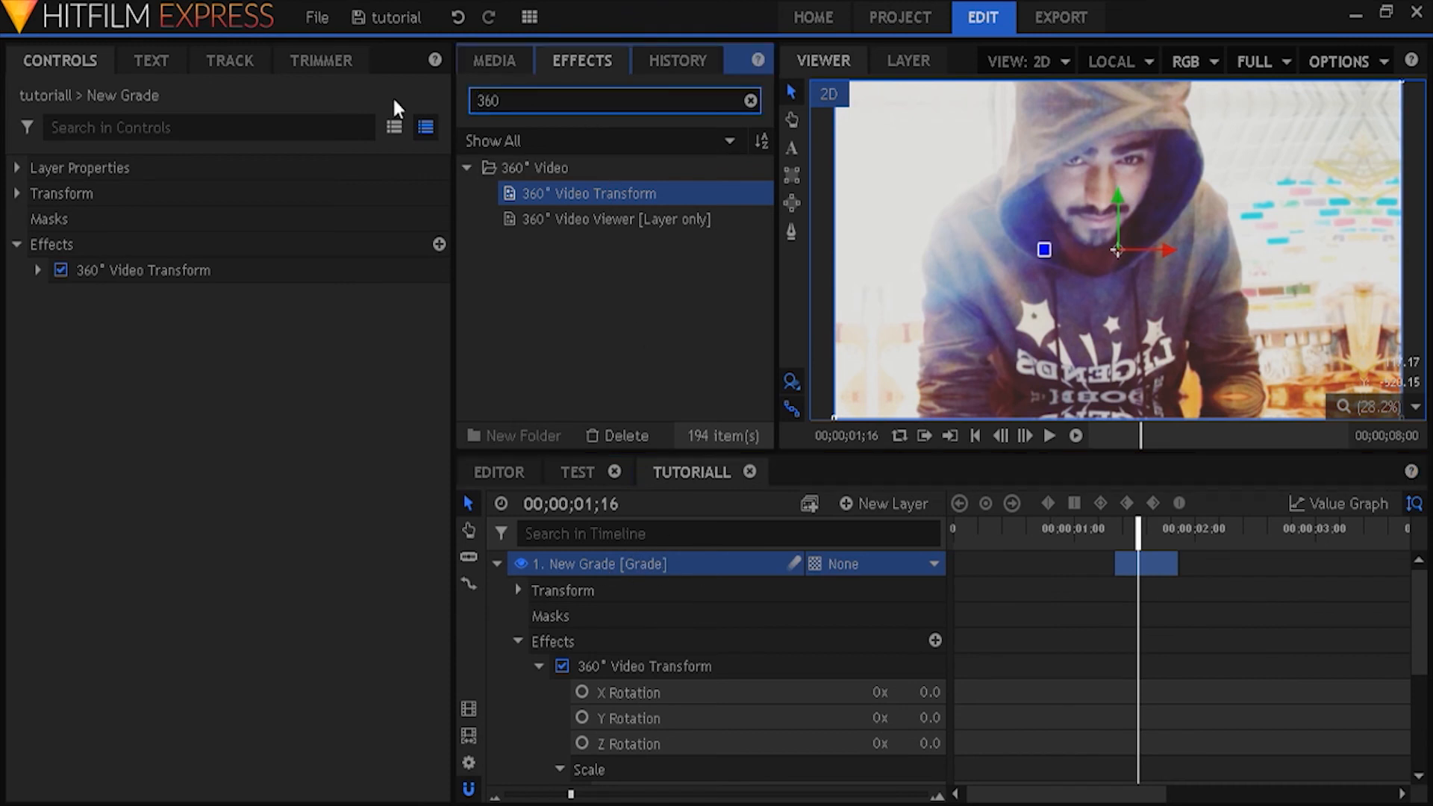
double_click(536, 100)
text(x)
key(BackSpace)
text(zoom blur)
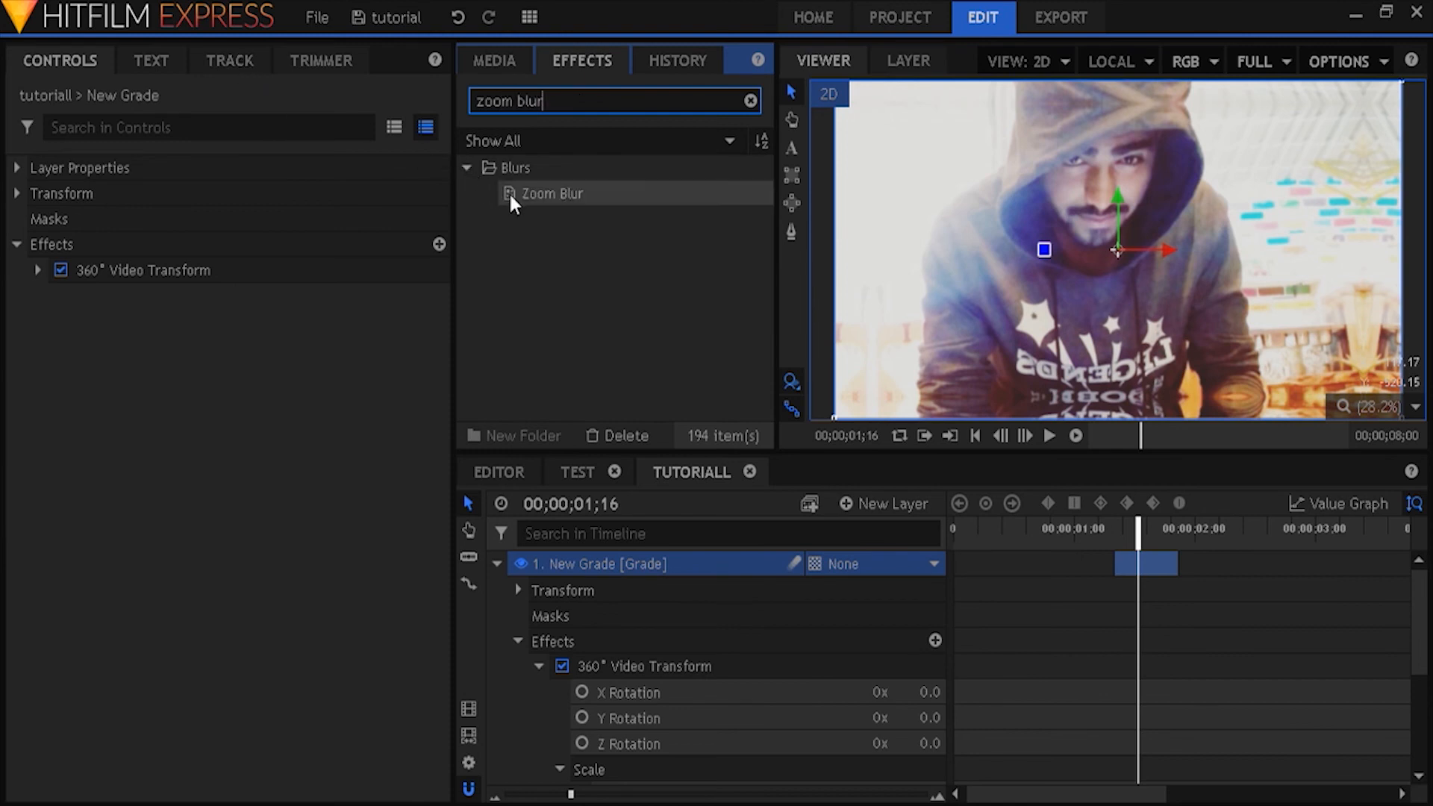
drag(513, 198, 607, 558)
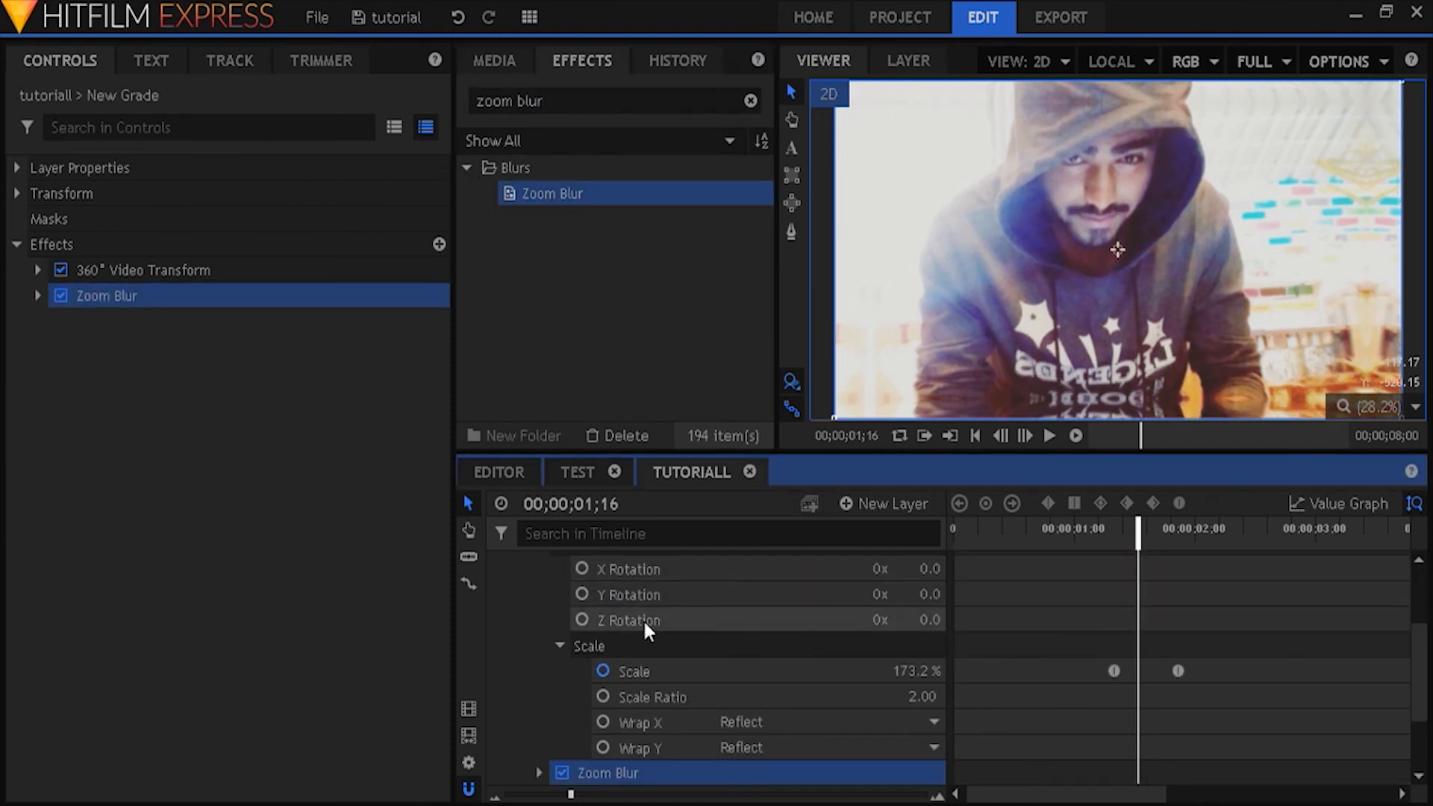
Step: Set the Zoom Blur strength to 0 and keyframe it at 00;00;01;10, level with the first scale keyframe
scroll(643, 619, down, 2)
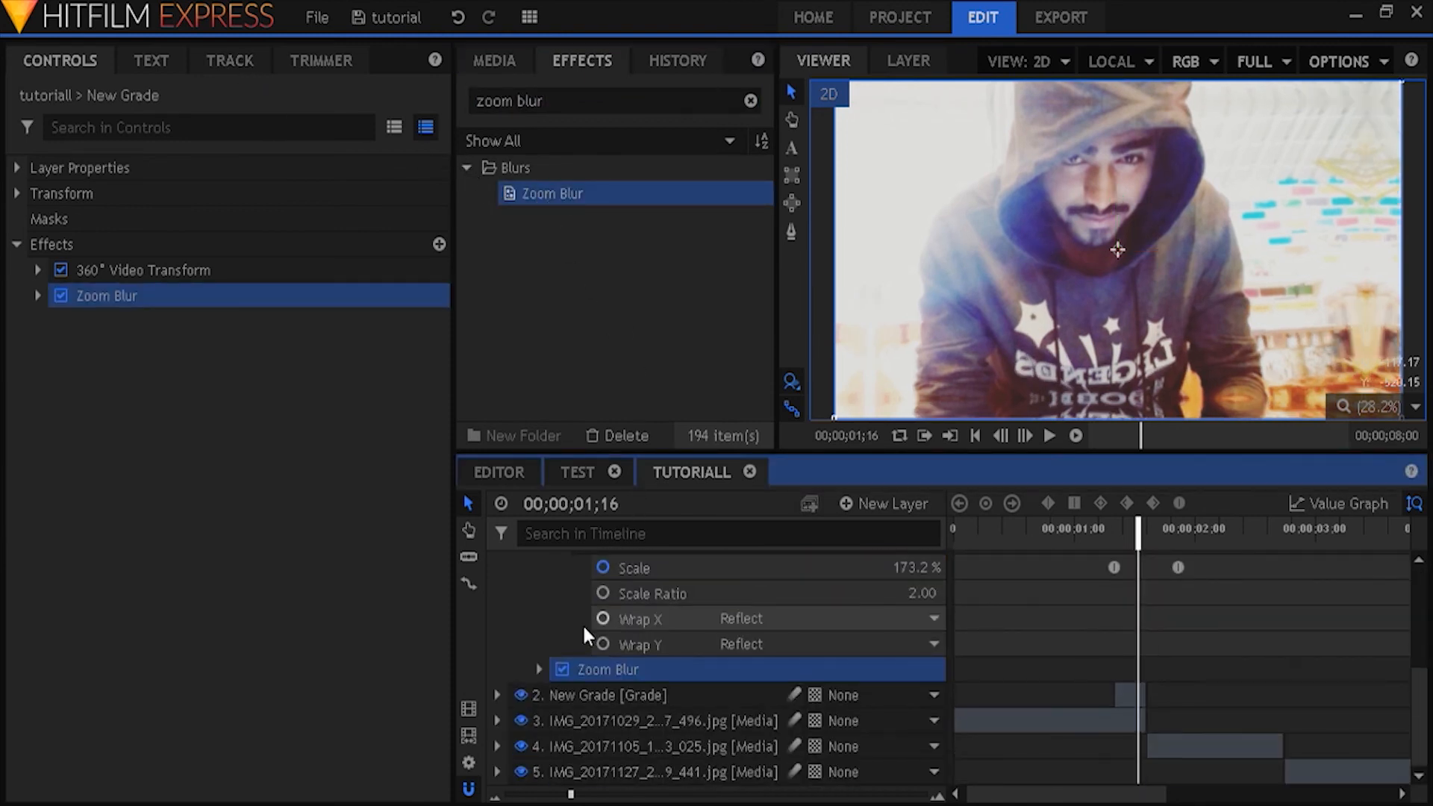
click(538, 669)
scroll(686, 582, down, 2)
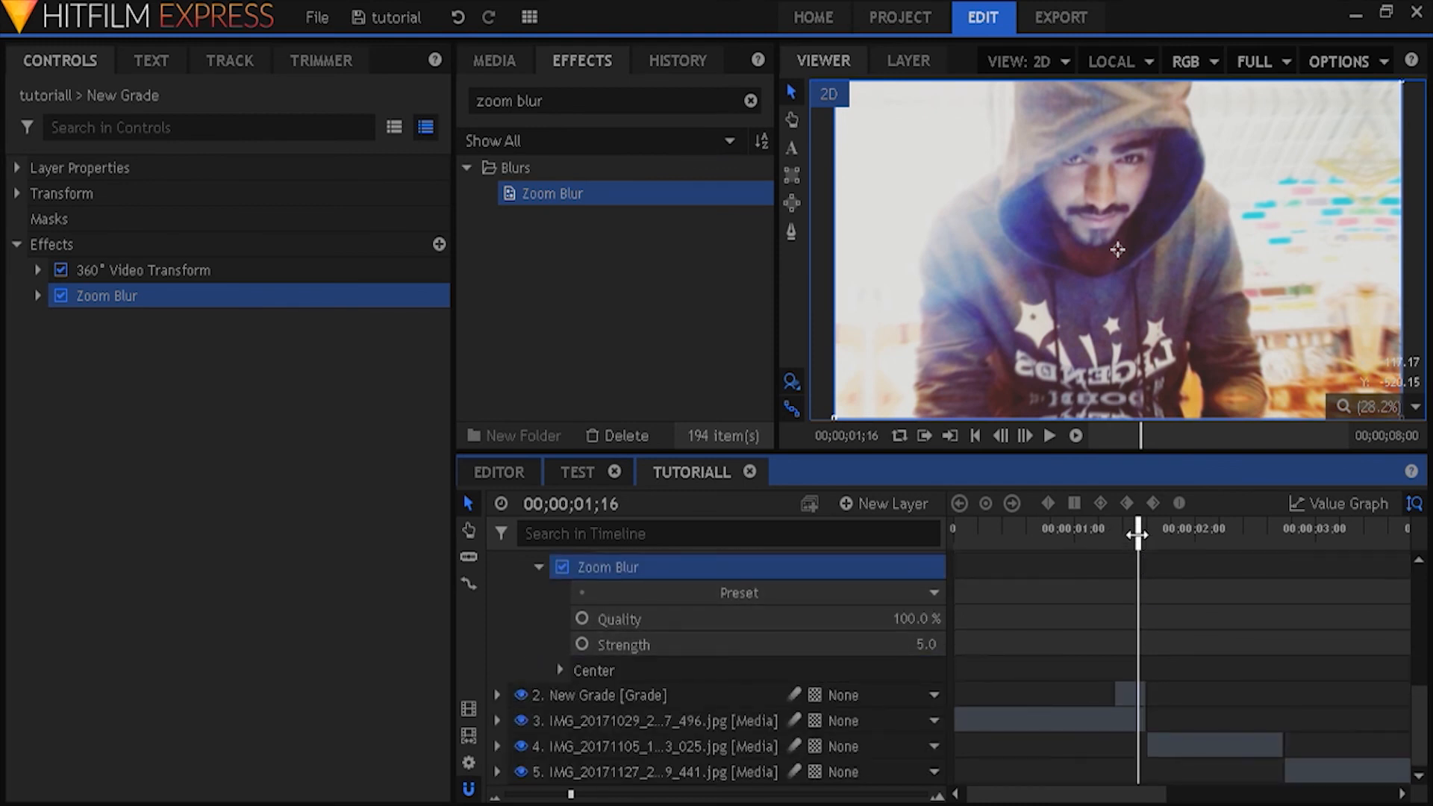
drag(1137, 531, 1112, 536)
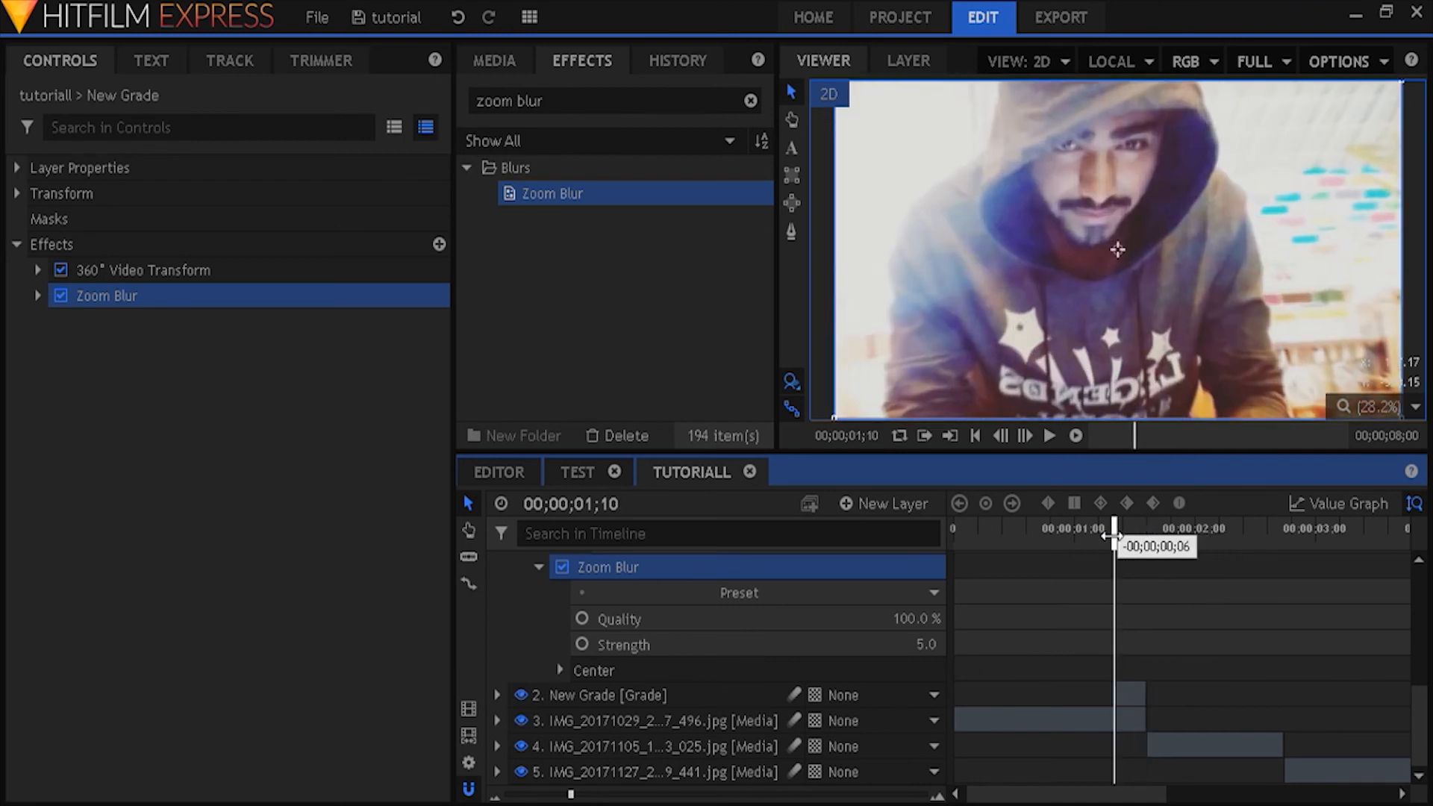
scroll(1123, 630, up, 5)
scroll(1113, 695, down, 2)
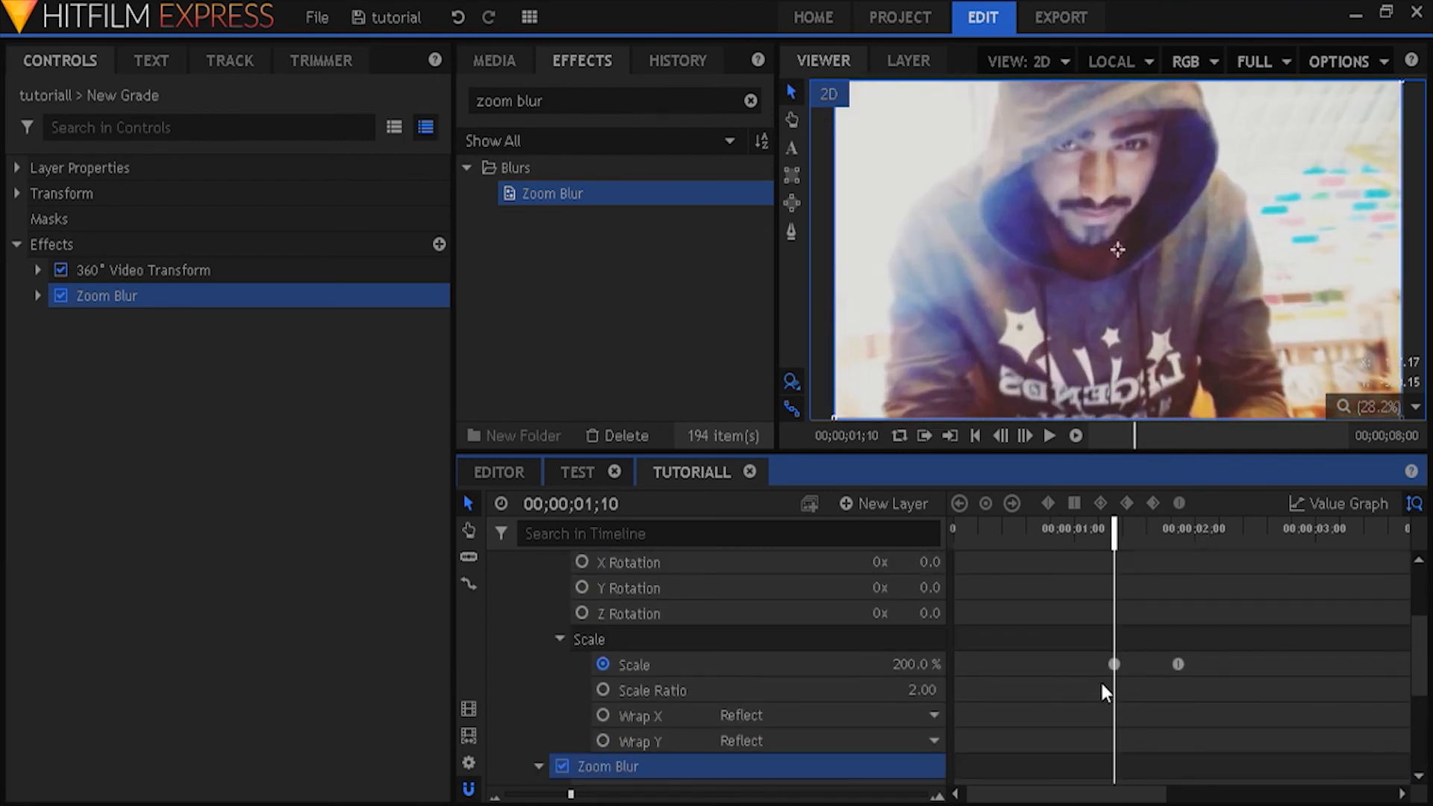
scroll(1069, 674, down, 2)
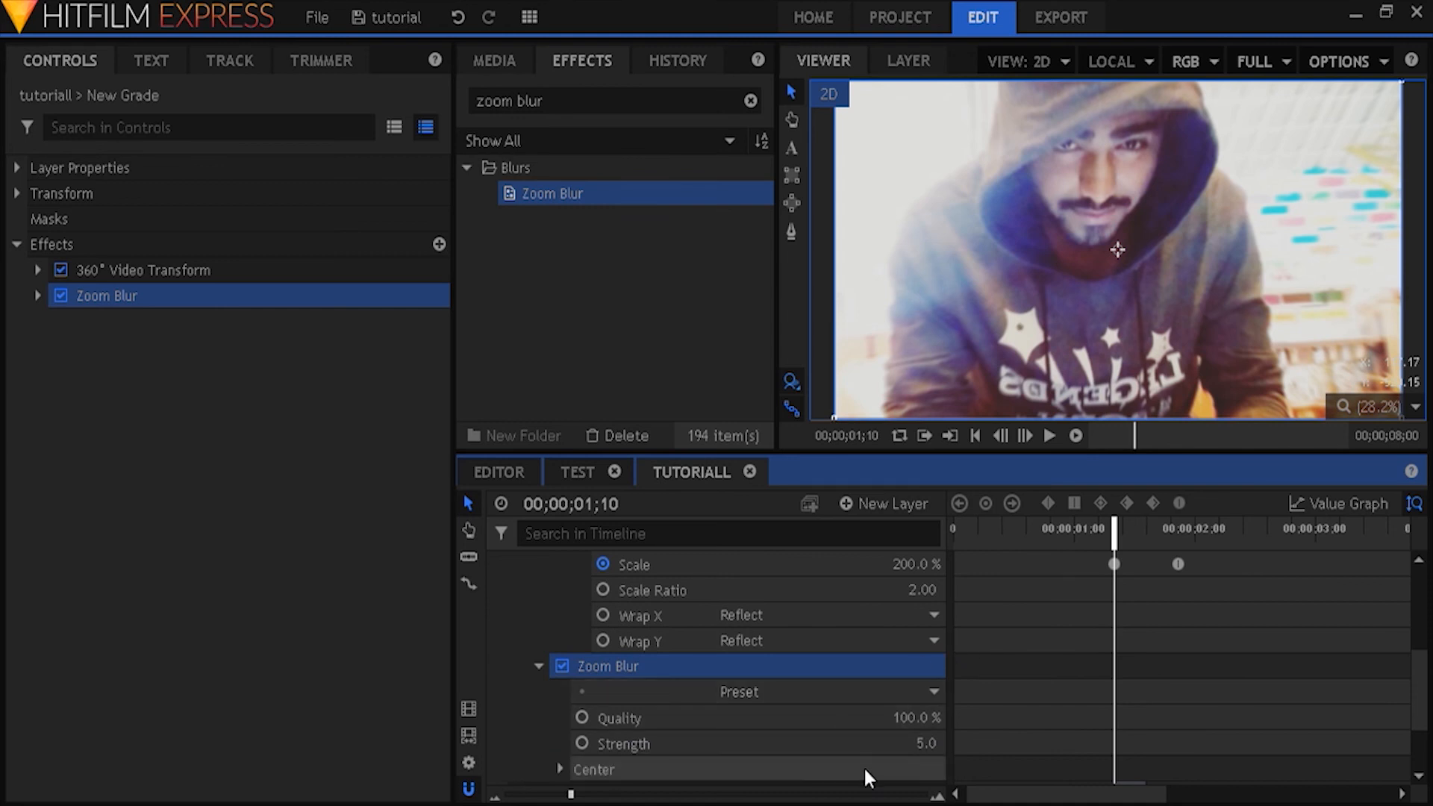
drag(928, 744, 888, 744)
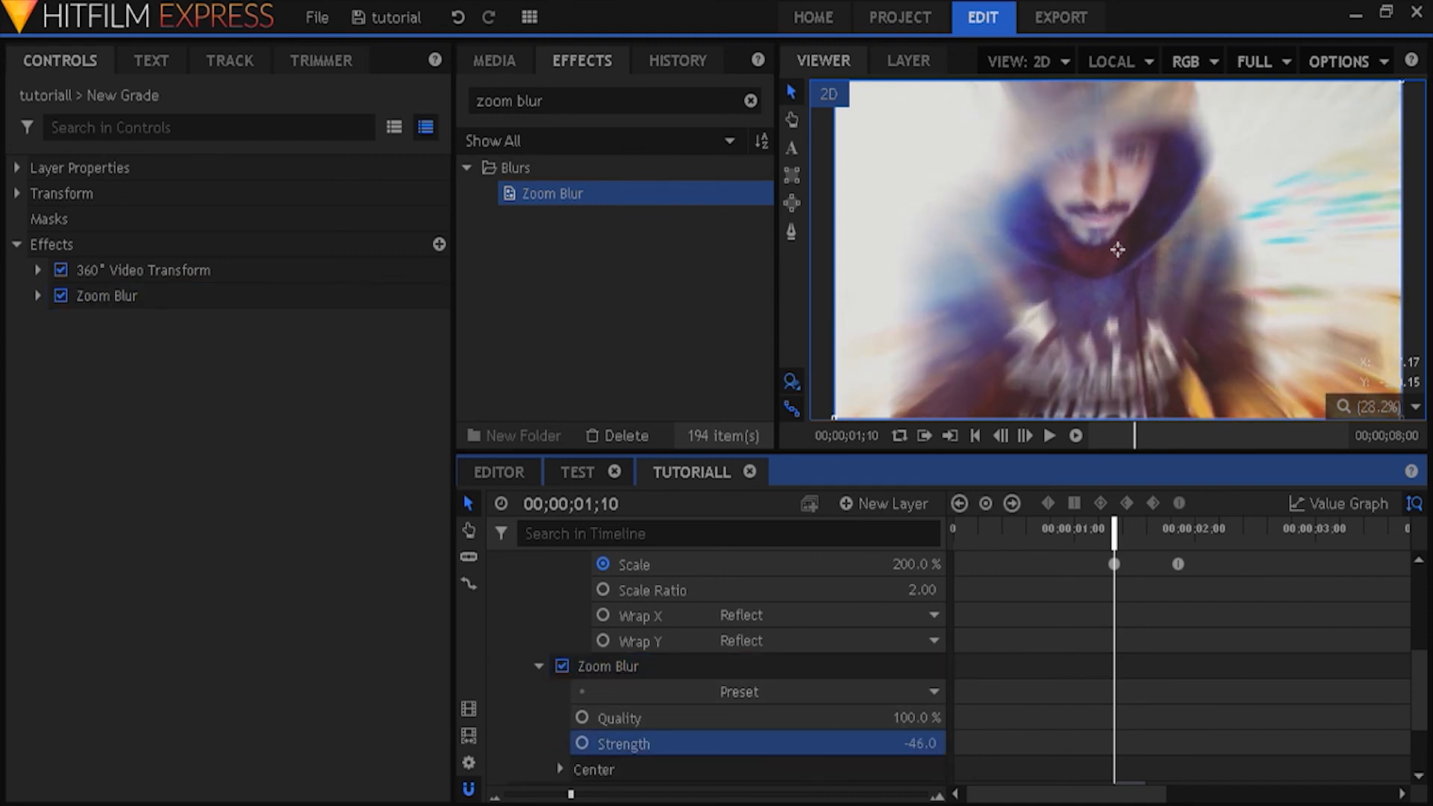
click(928, 744)
text(0)
key(Return)
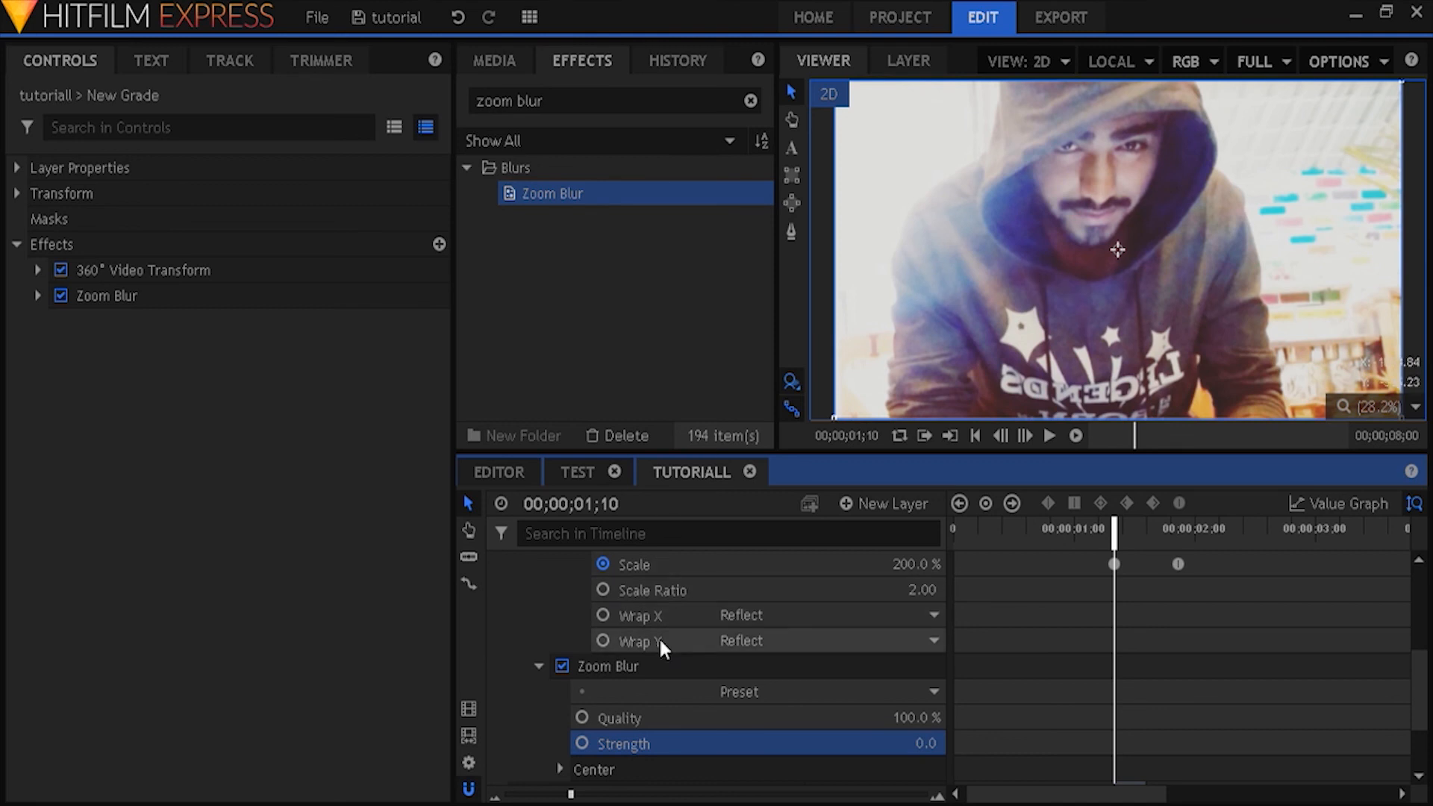
click(582, 743)
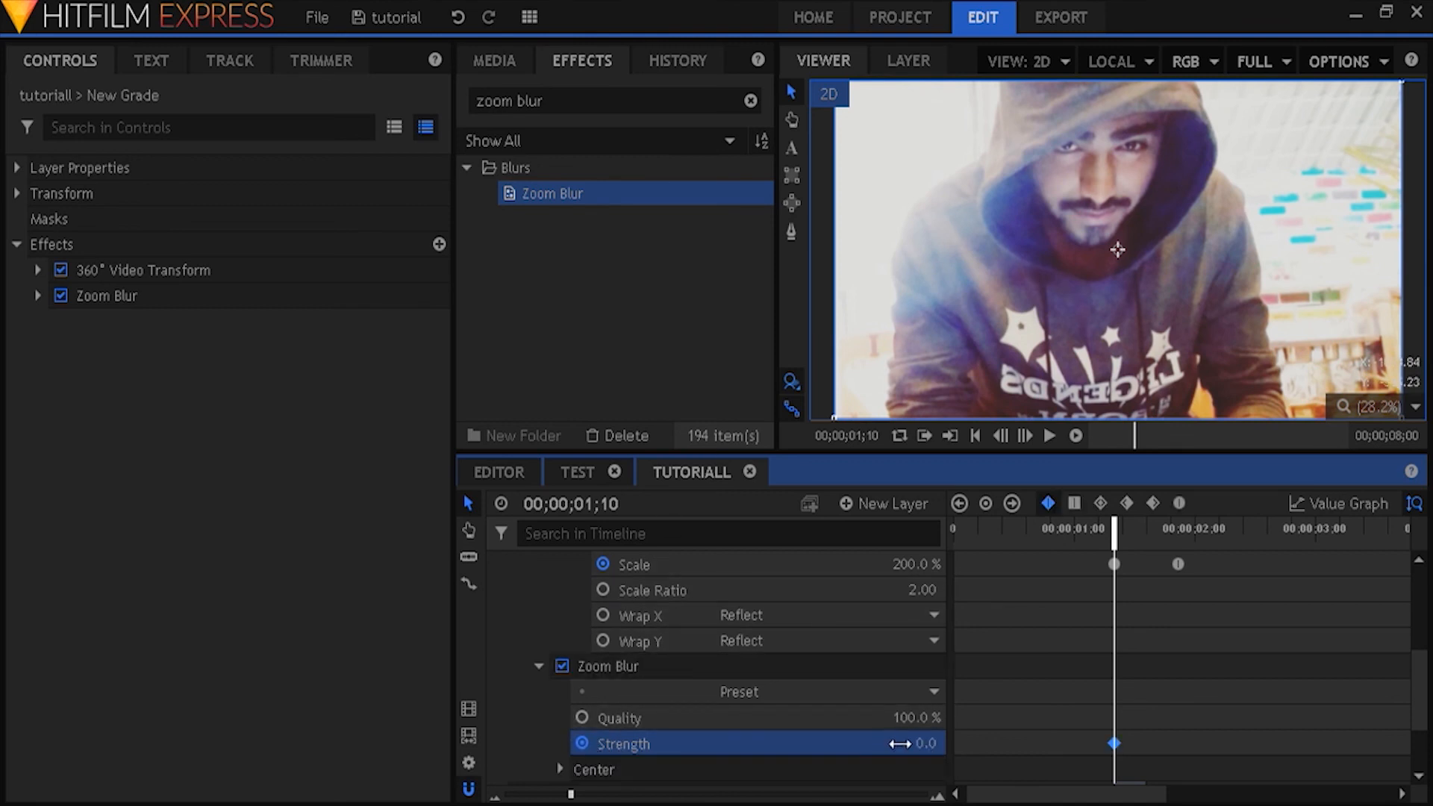
Step: Add a Zoom Blur strength keyframe of 20 at 00;00;01;18, on the cut between the first and second photos
scroll(1135, 636, down, 1)
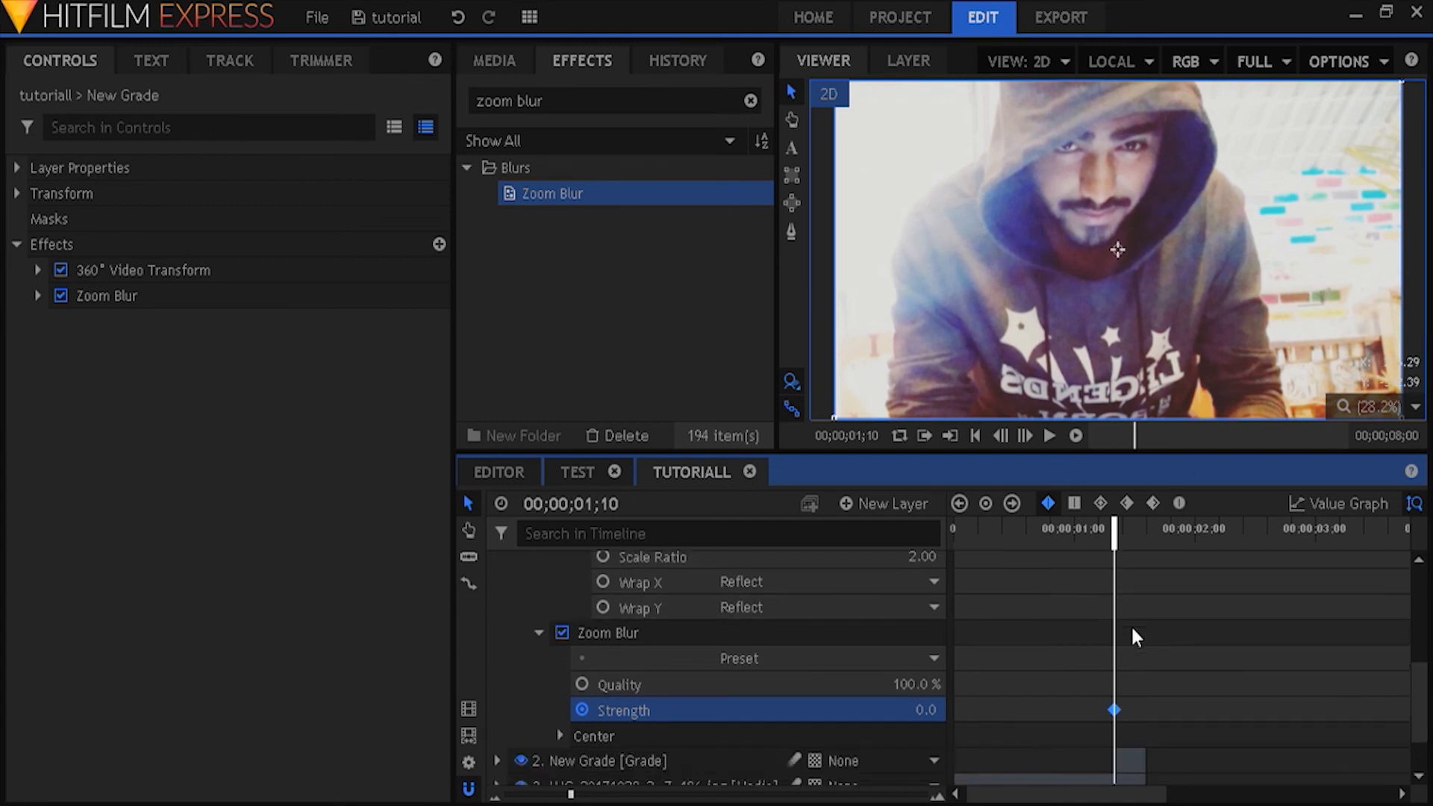
scroll(1134, 636, down, 2)
drag(1149, 550, 1146, 539)
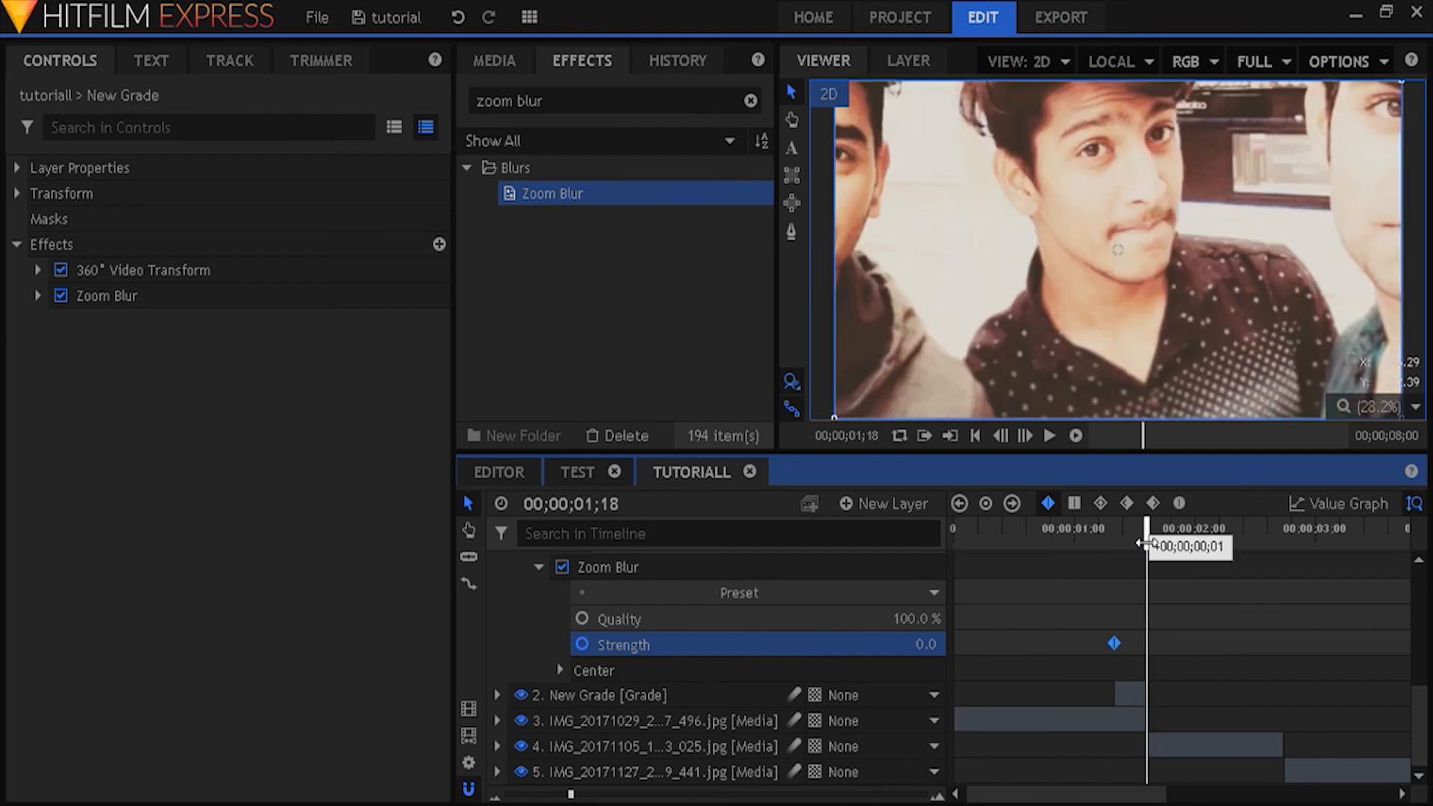
click(1148, 740)
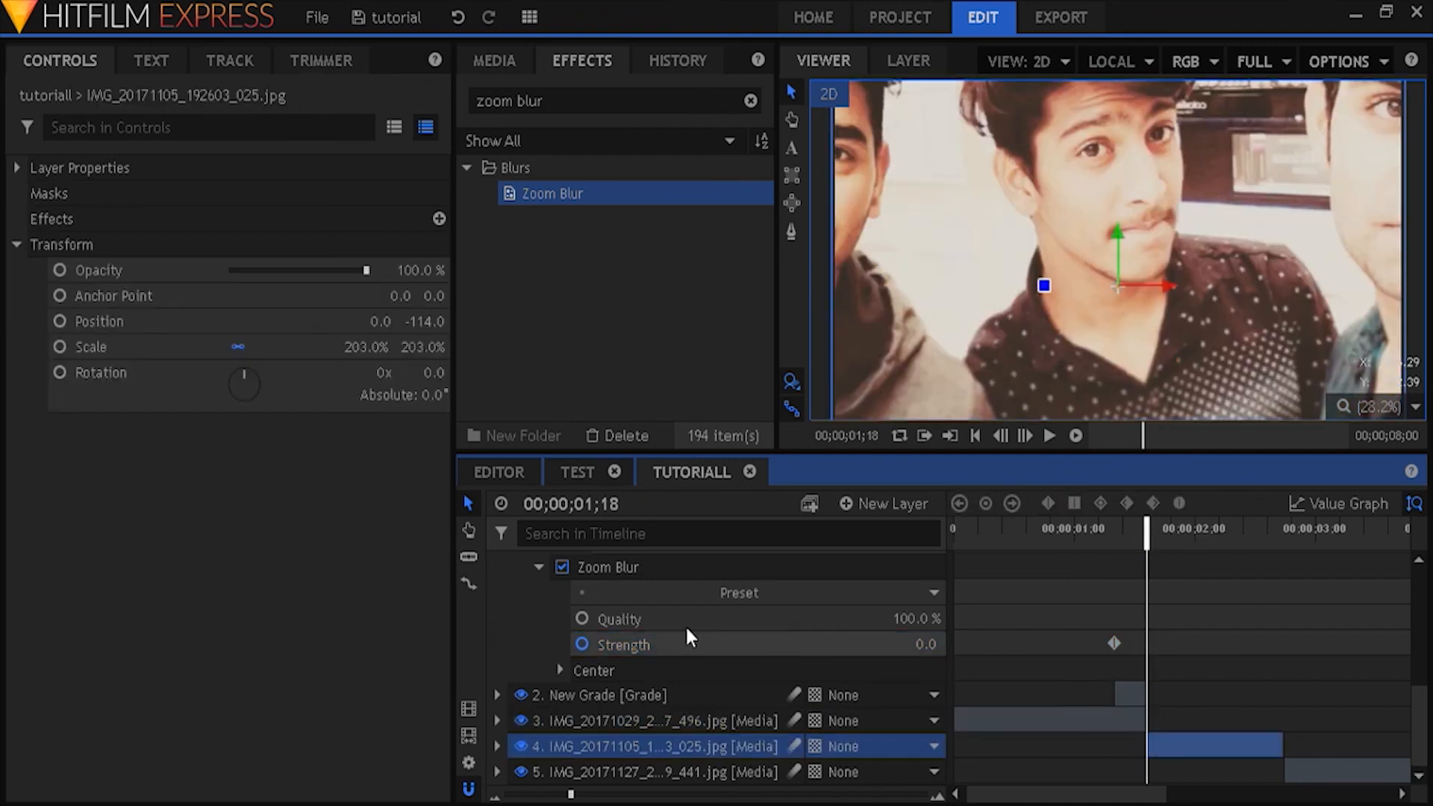
click(922, 644)
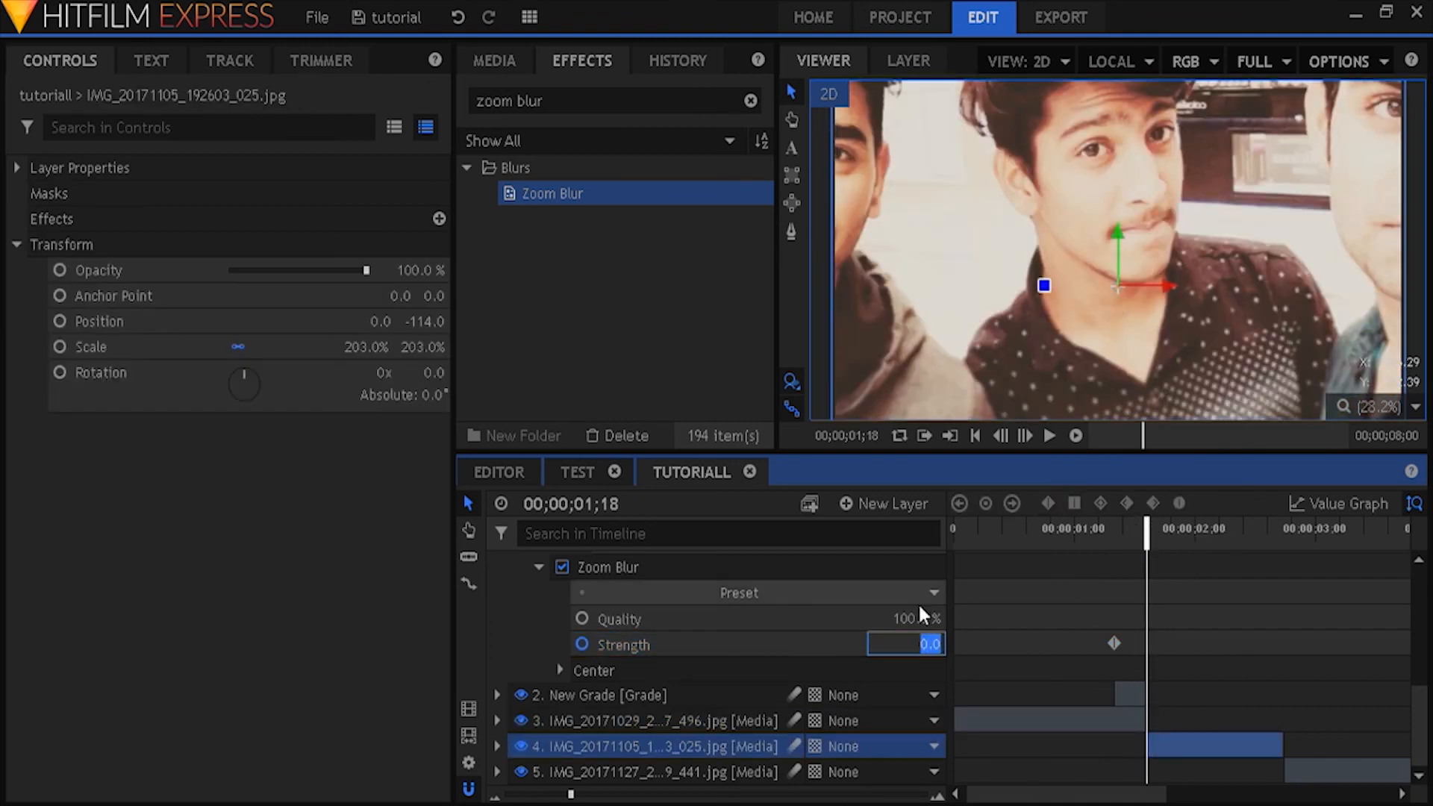
scroll(737, 619, up, 4)
scroll(736, 616, down, 5)
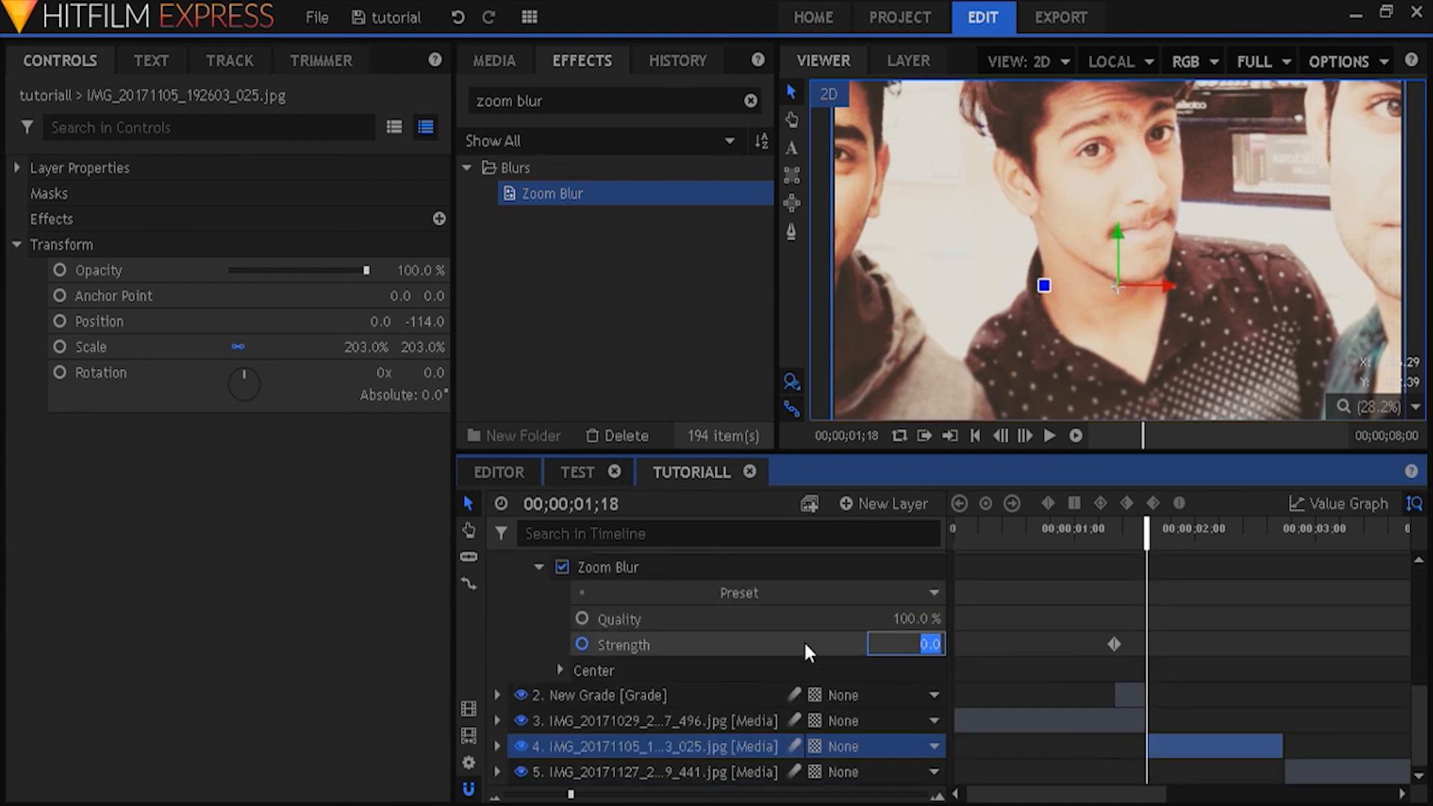
text(20)
key(Return)
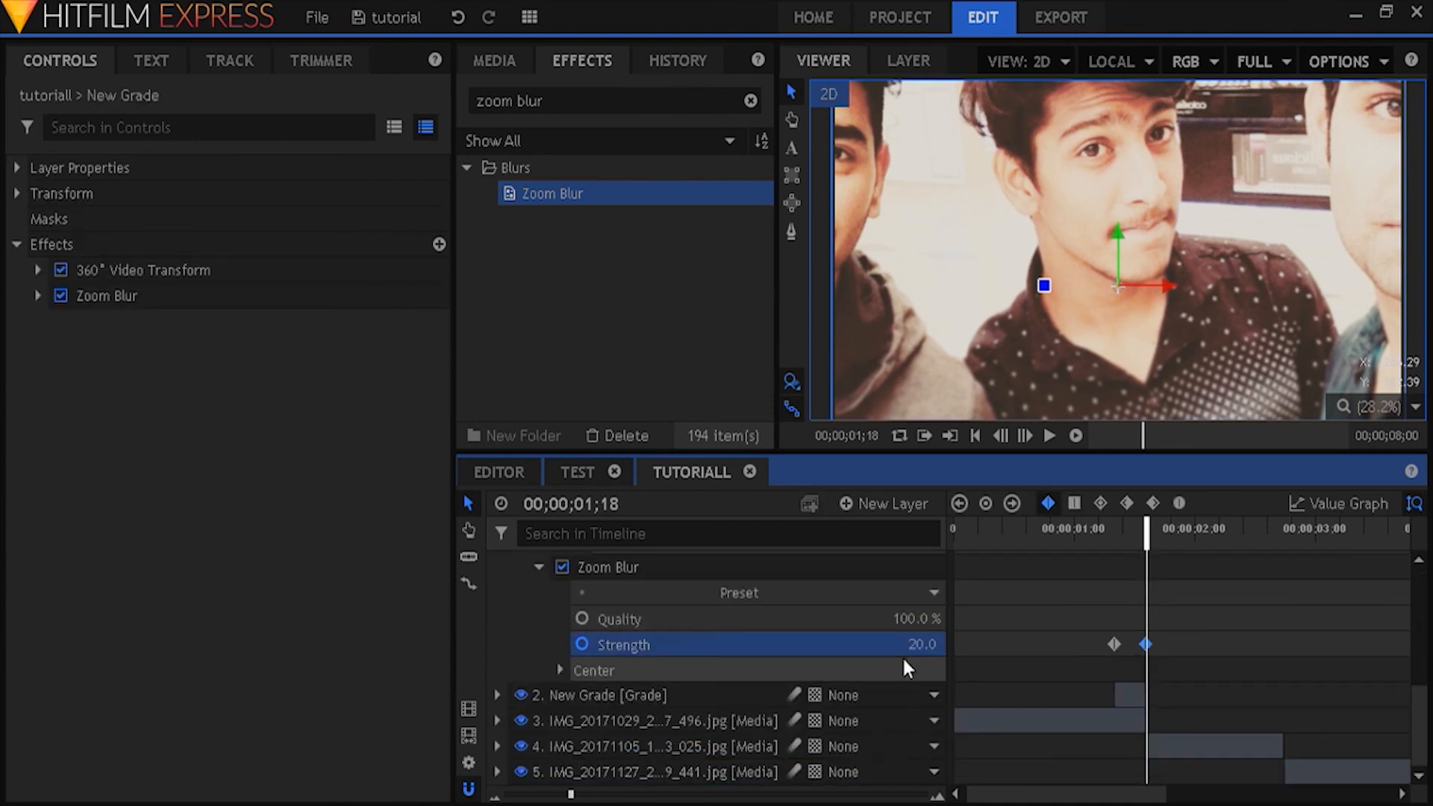
Step: Scrub across the cut and change the Zoom Blur strength keyframe at 00;00;01;18 to -20
drag(1088, 561, 1145, 561)
click(914, 646)
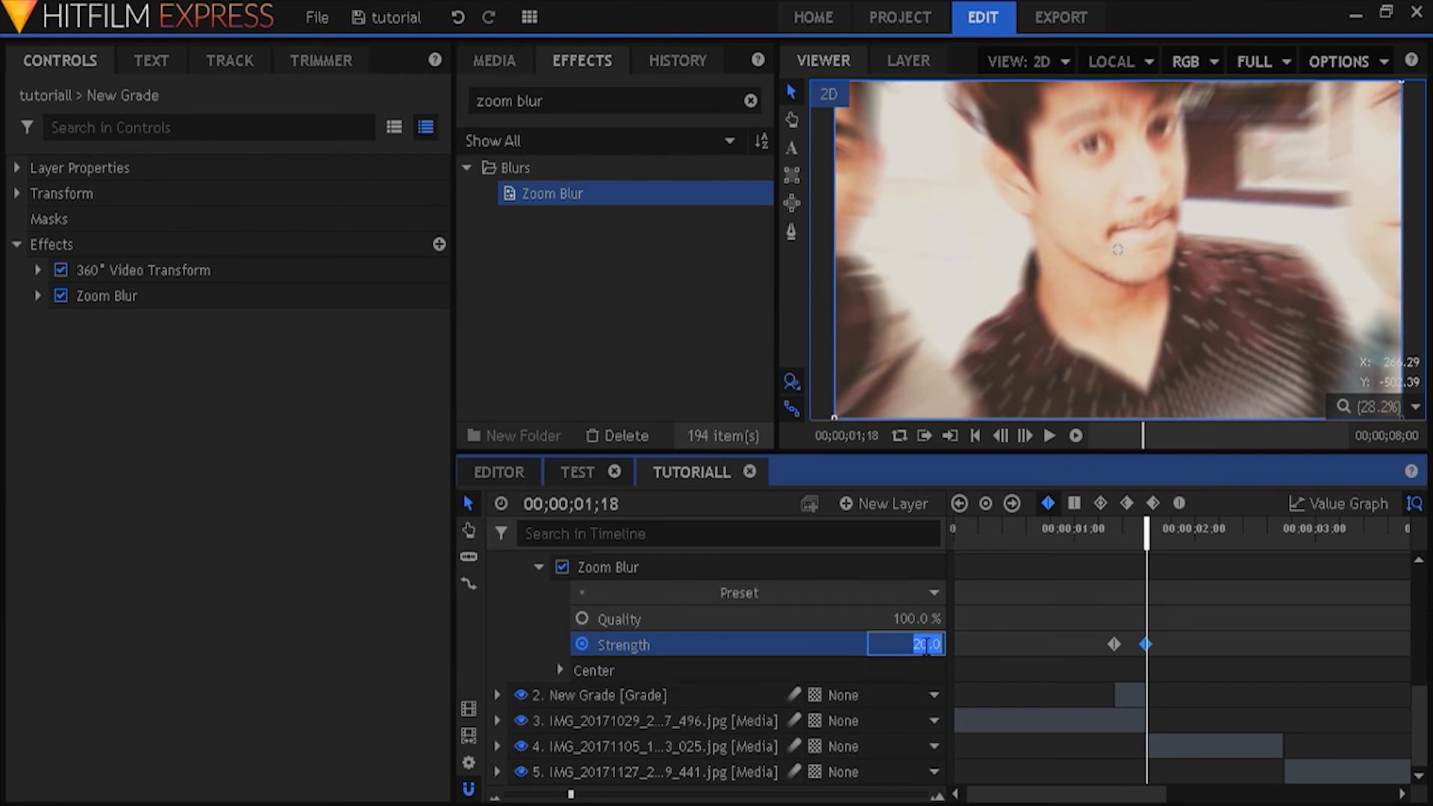
key(BackSpace)
text(-20)
key(Return)
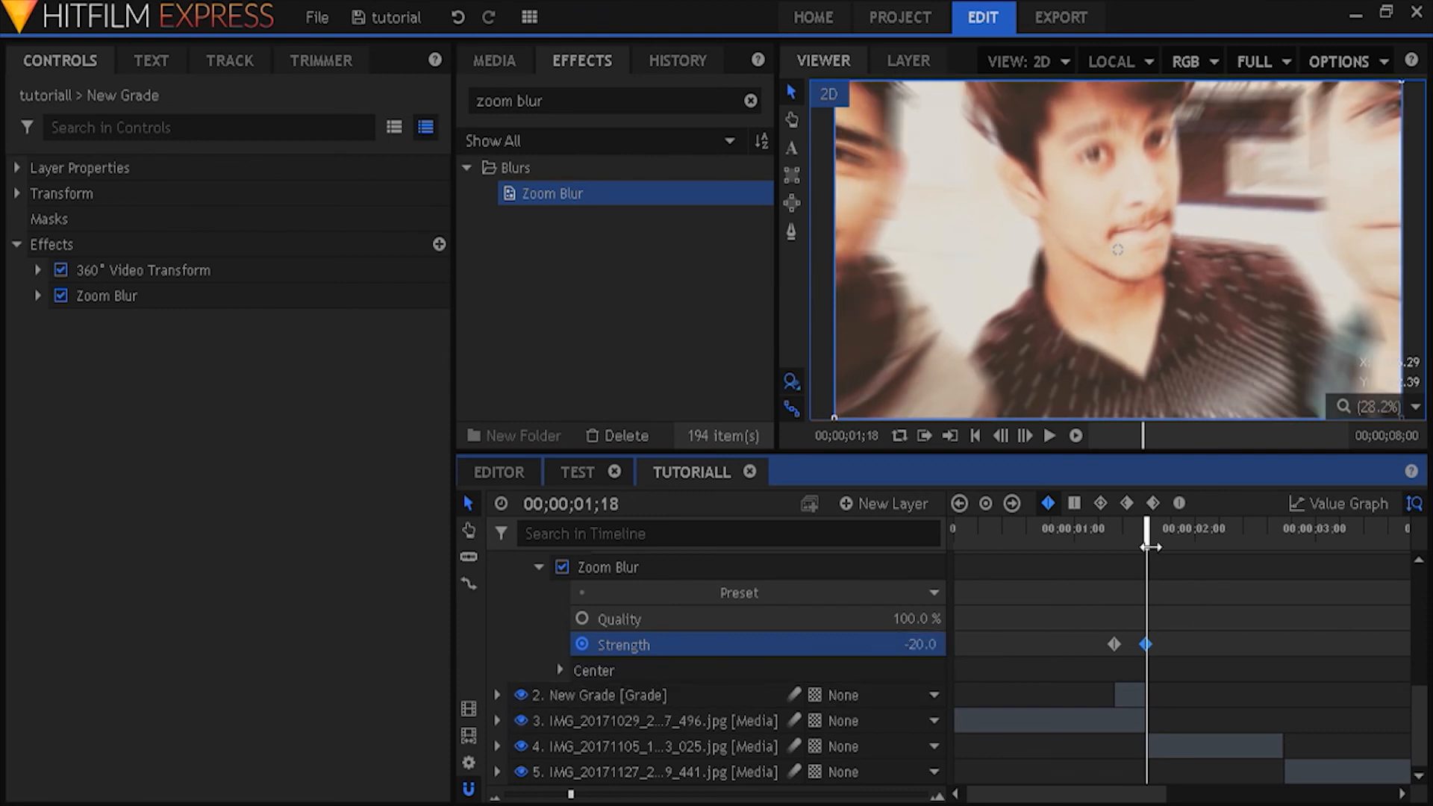
Step: Add a Zoom Blur strength keyframe of 0 at 00;00;01;26, level with the last scale keyframe
scroll(1191, 629, up, 3)
drag(1166, 552, 1177, 538)
scroll(1154, 627, down, 3)
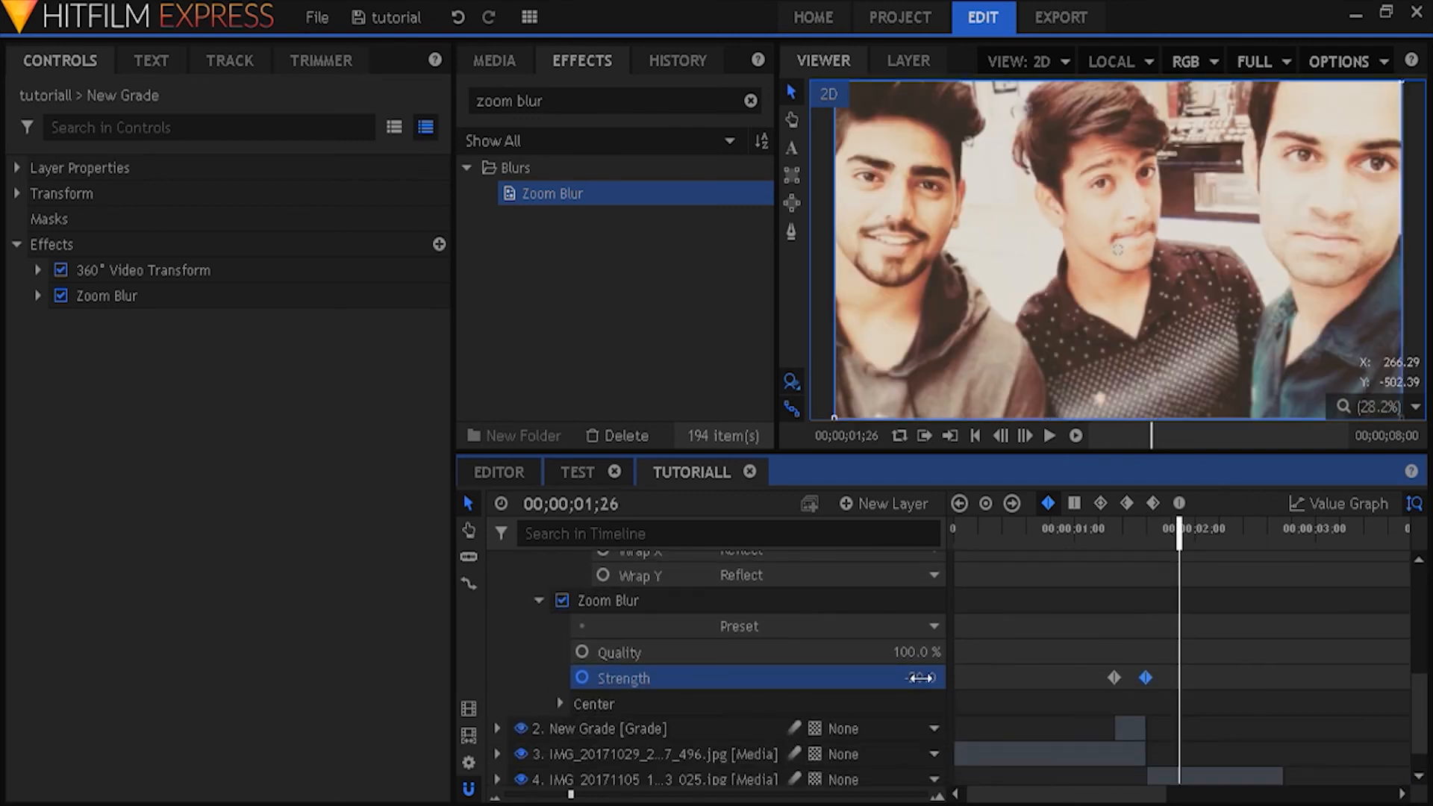
double_click(909, 678)
text(0)
key(Return)
Step: Change all three Zoom Blur strength keyframes to Manual Bezier interpolation
drag(1234, 654, 1072, 682)
click(1179, 503)
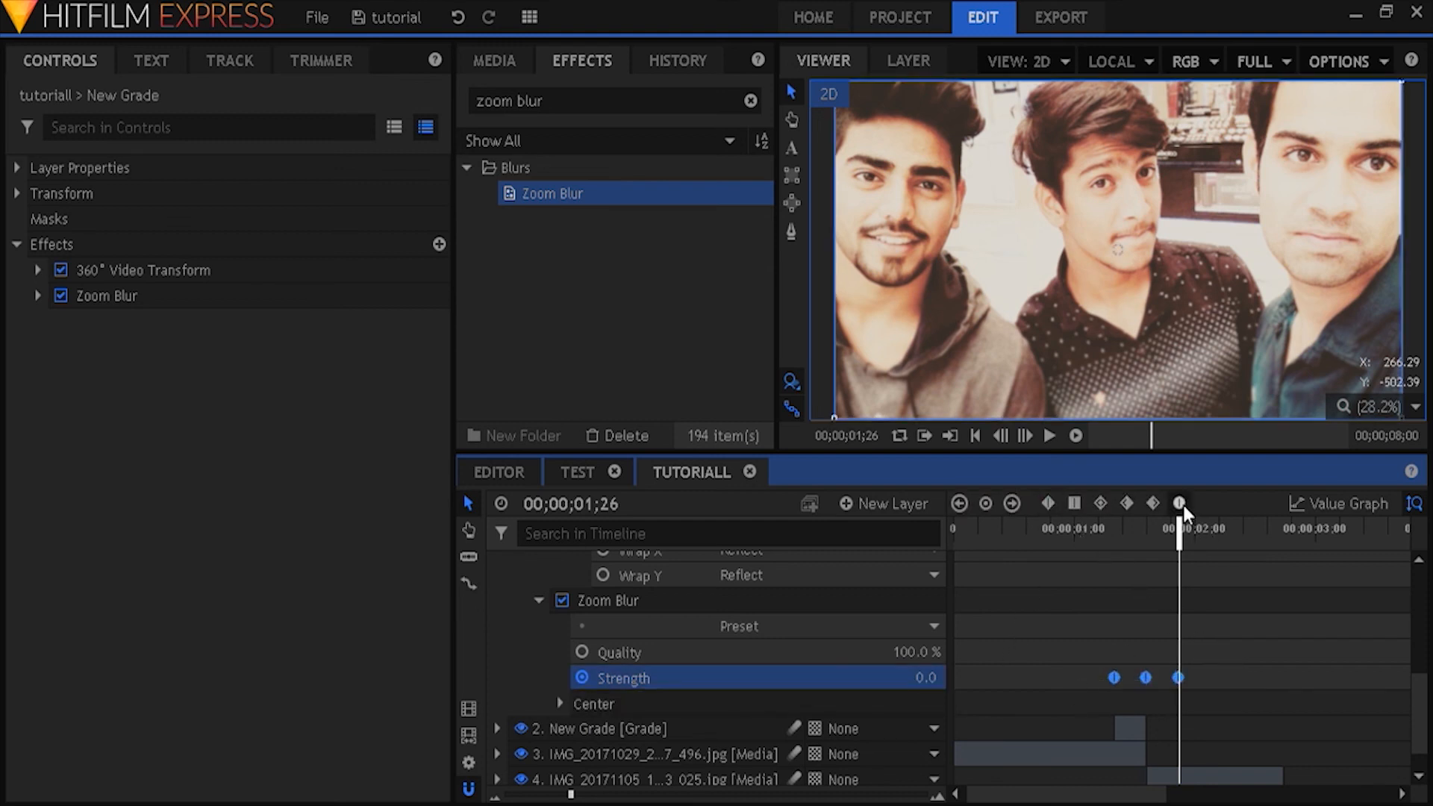
click(1096, 597)
Step: Play the zoom transition across the first cut several times, then collapse the layer properties and view the second photo at 00;00;02;13
click(1081, 534)
click(1072, 442)
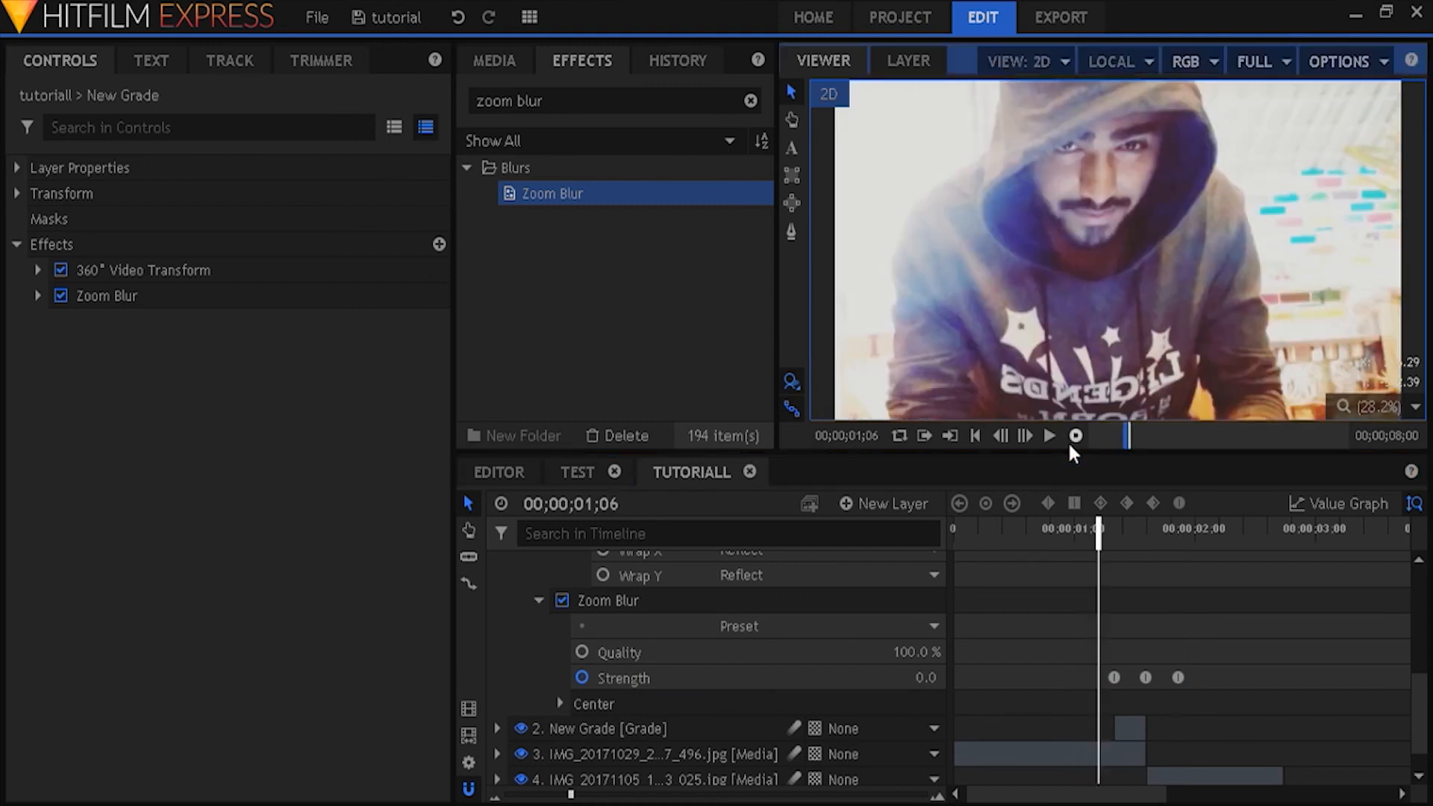
click(1071, 470)
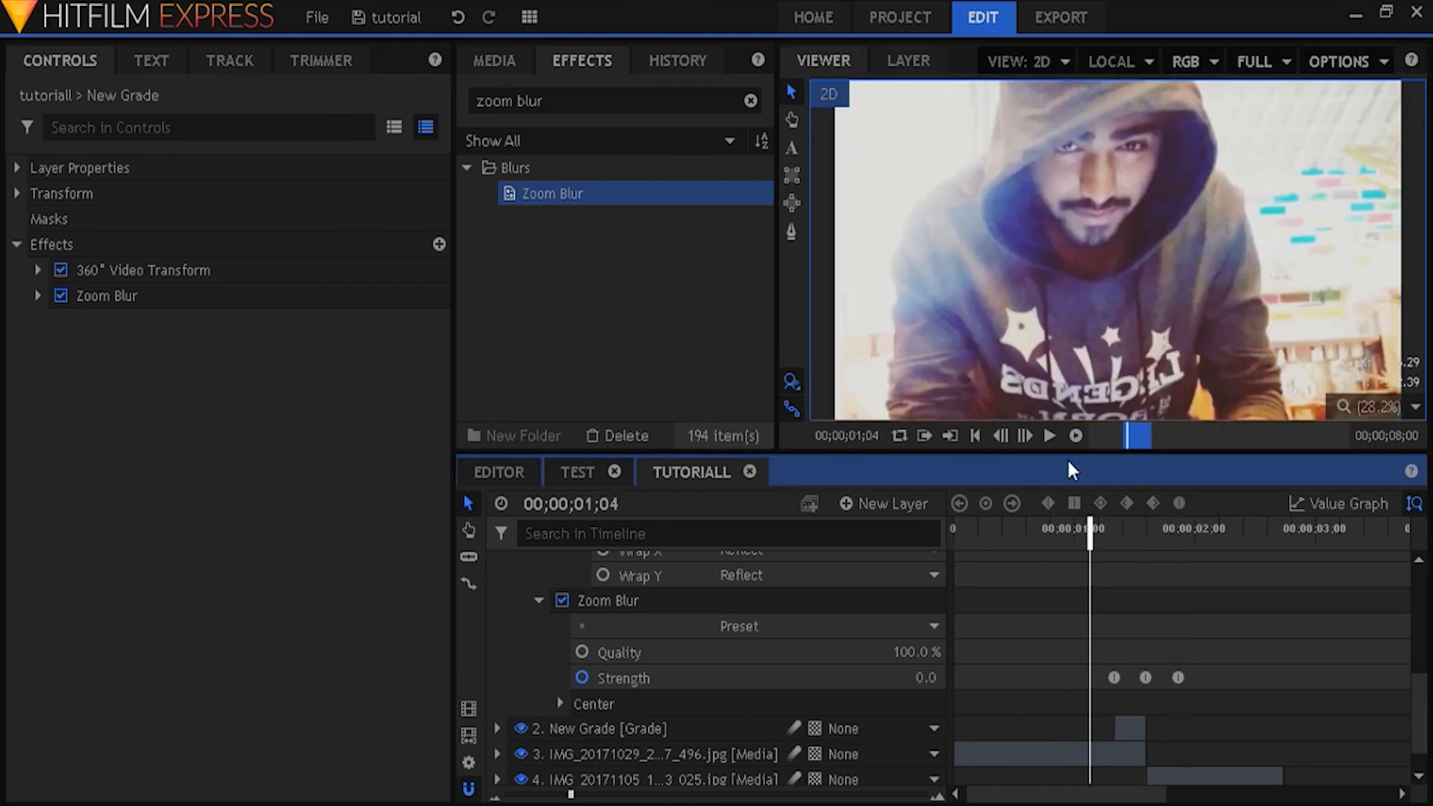
click(1050, 437)
click(1088, 533)
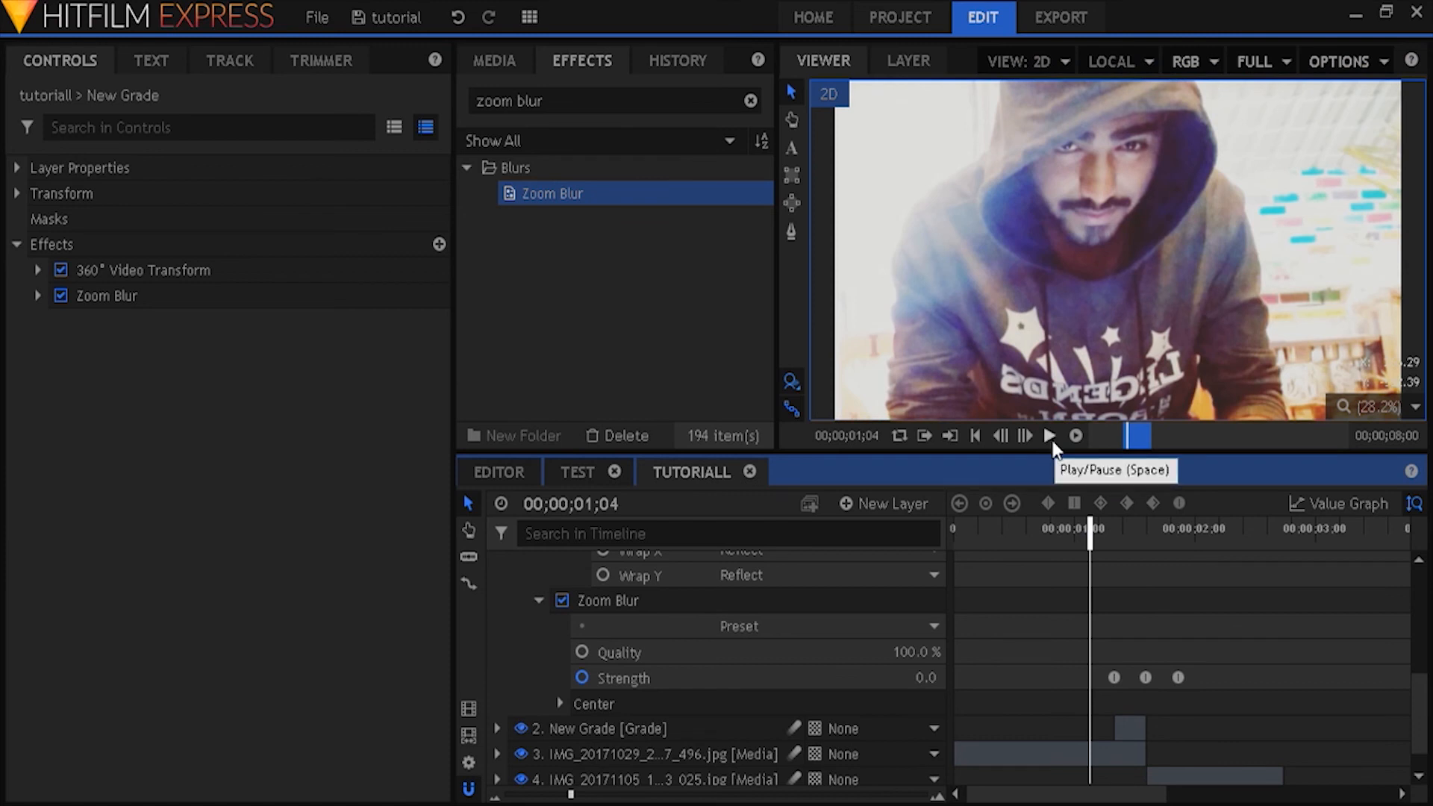
click(1051, 438)
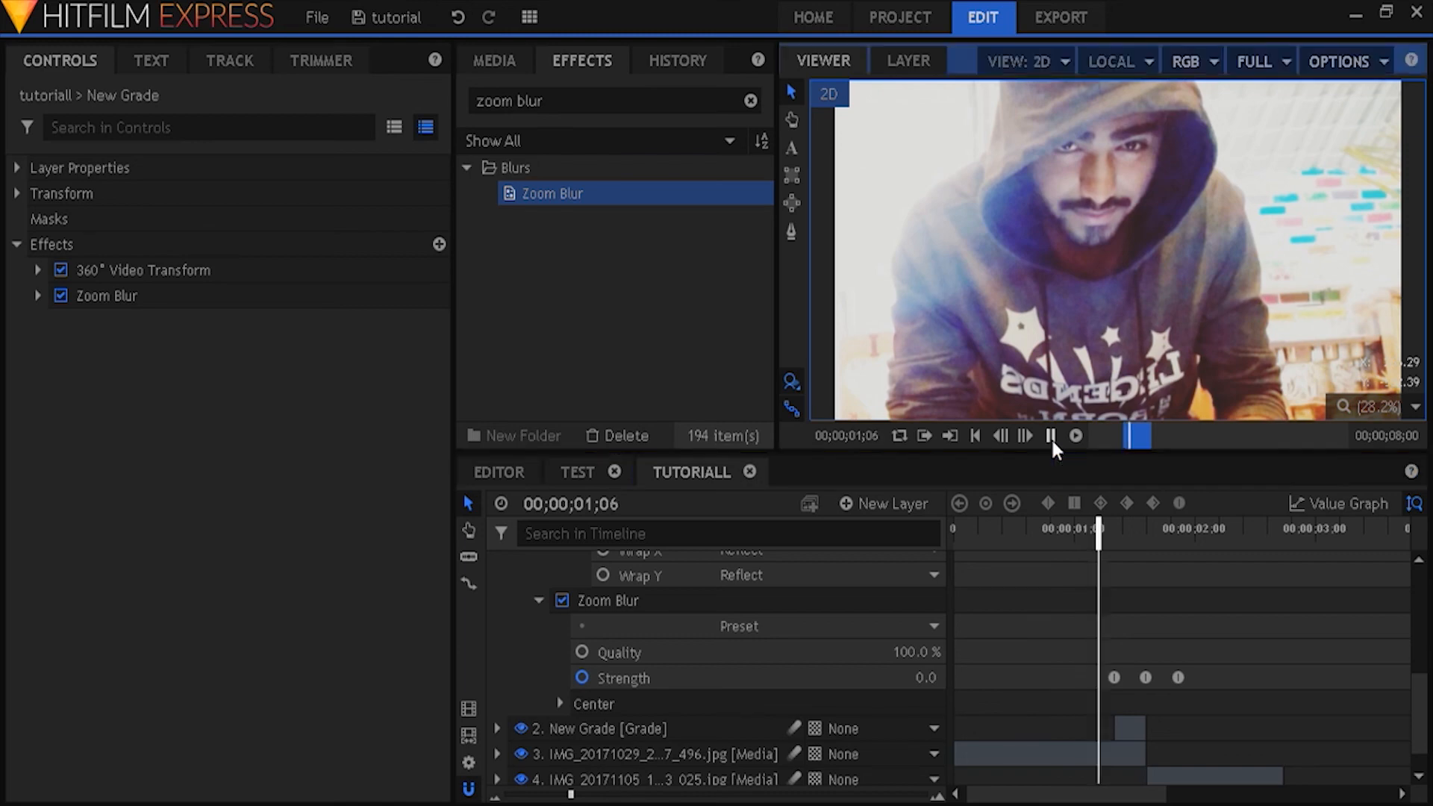
click(1097, 530)
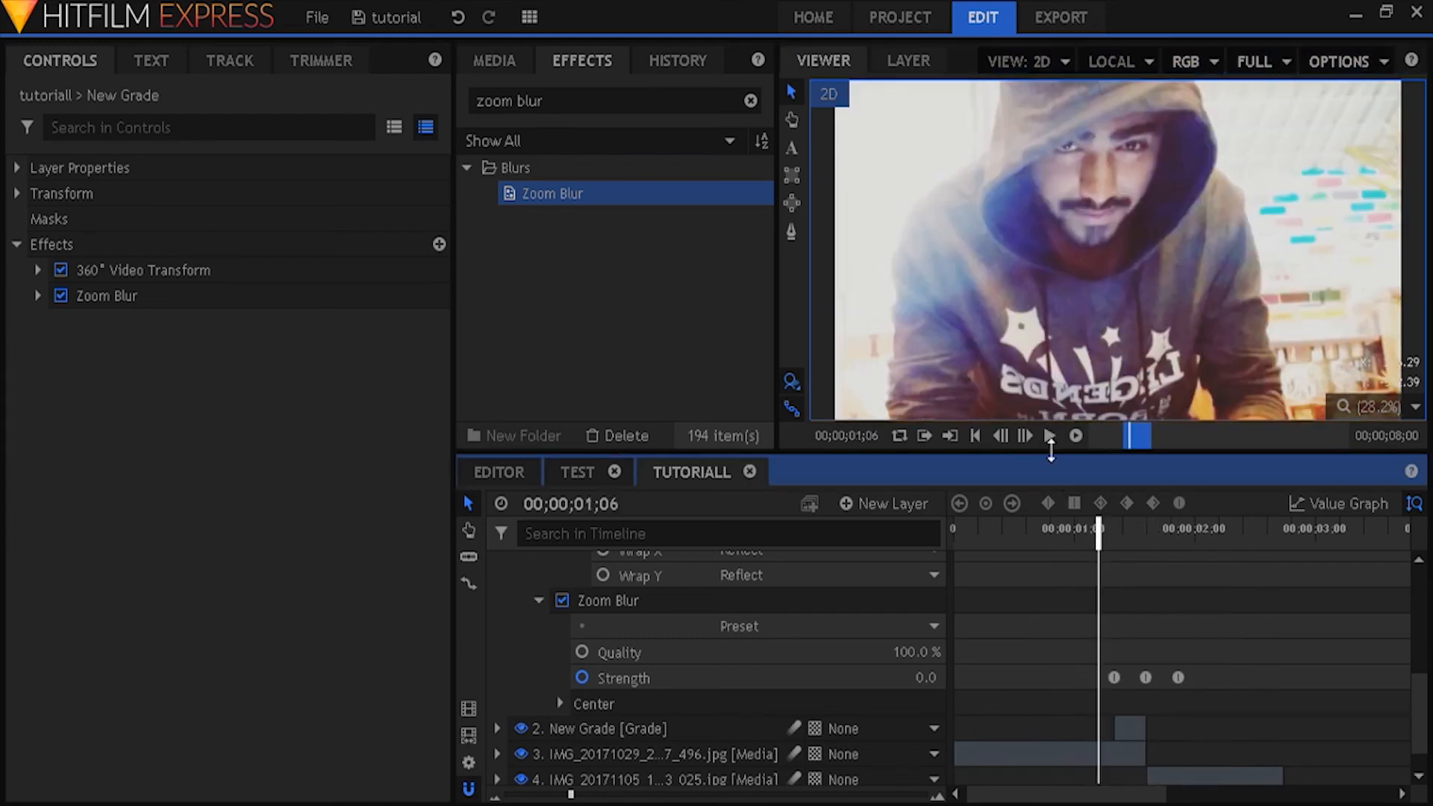
click(1051, 438)
click(1096, 530)
click(1050, 440)
click(1079, 525)
click(1049, 437)
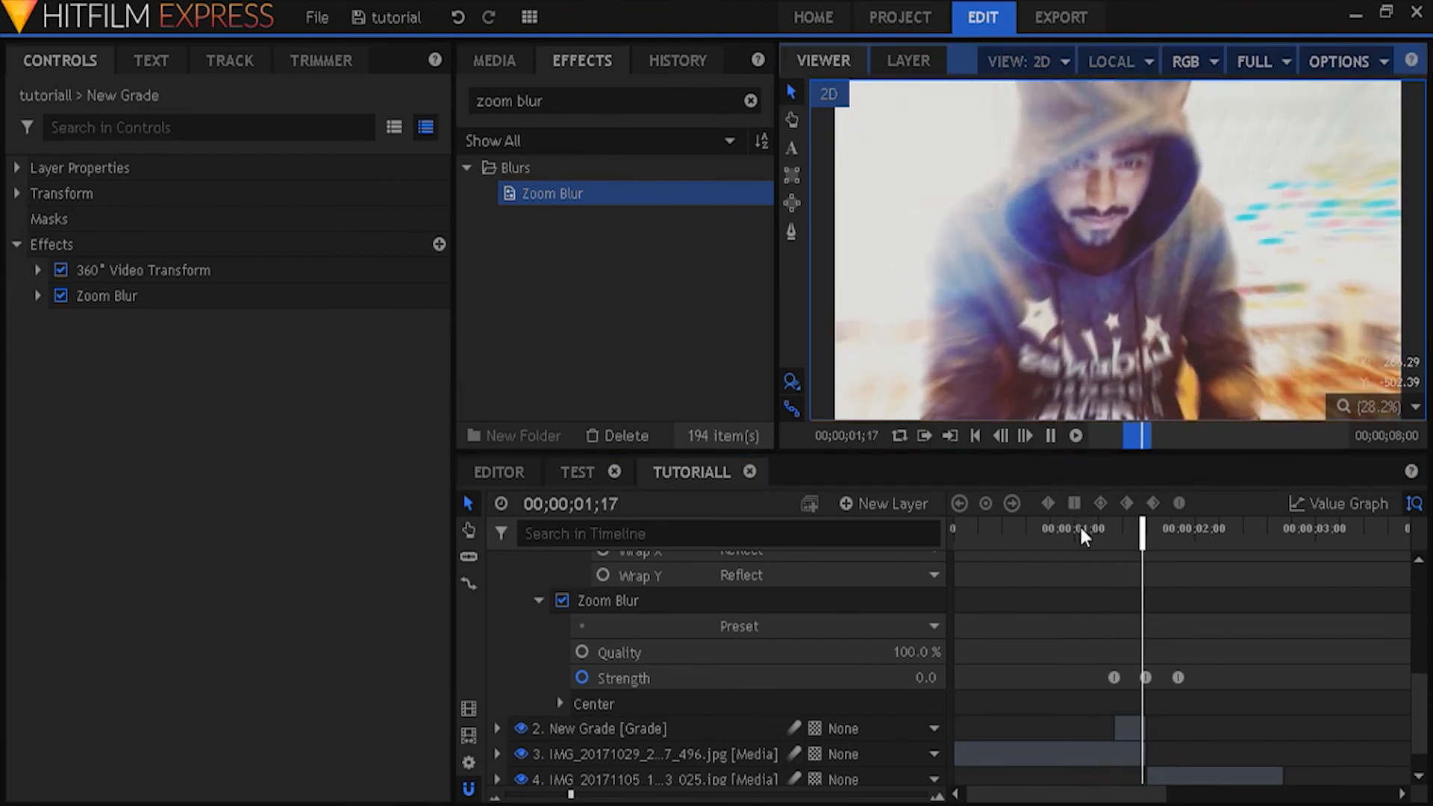
click(1082, 528)
scroll(1049, 648, up, 1)
scroll(1047, 639, up, 1)
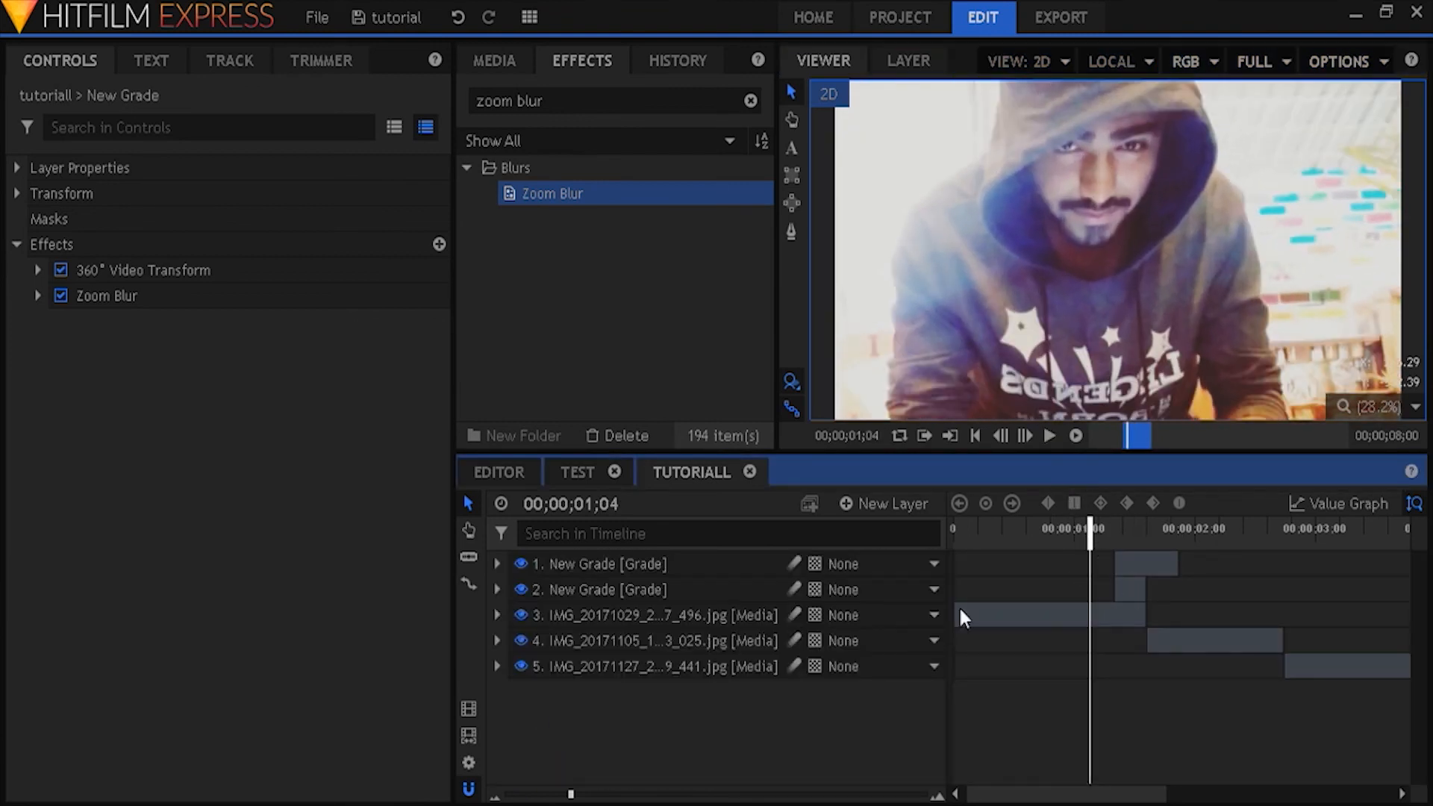
mouse_move(1233, 534)
mouse_down()
mouse_move(1280, 535)
mouse_move(1086, 535)
mouse_move(1270, 531)
mouse_move(1247, 529)
mouse_up()
key(space)
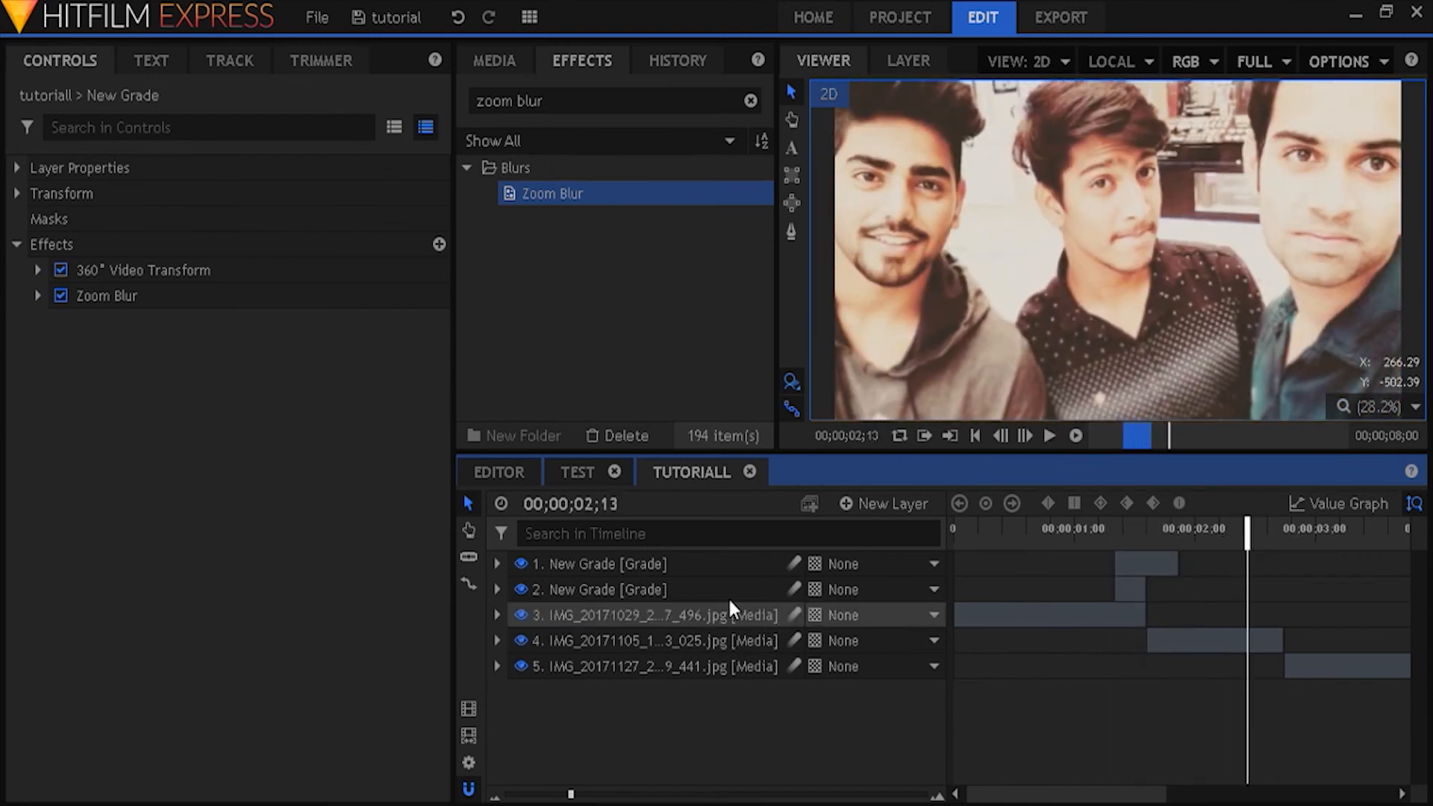
Step: Rename the lower grade layer as "base grade layer"
click(651, 590)
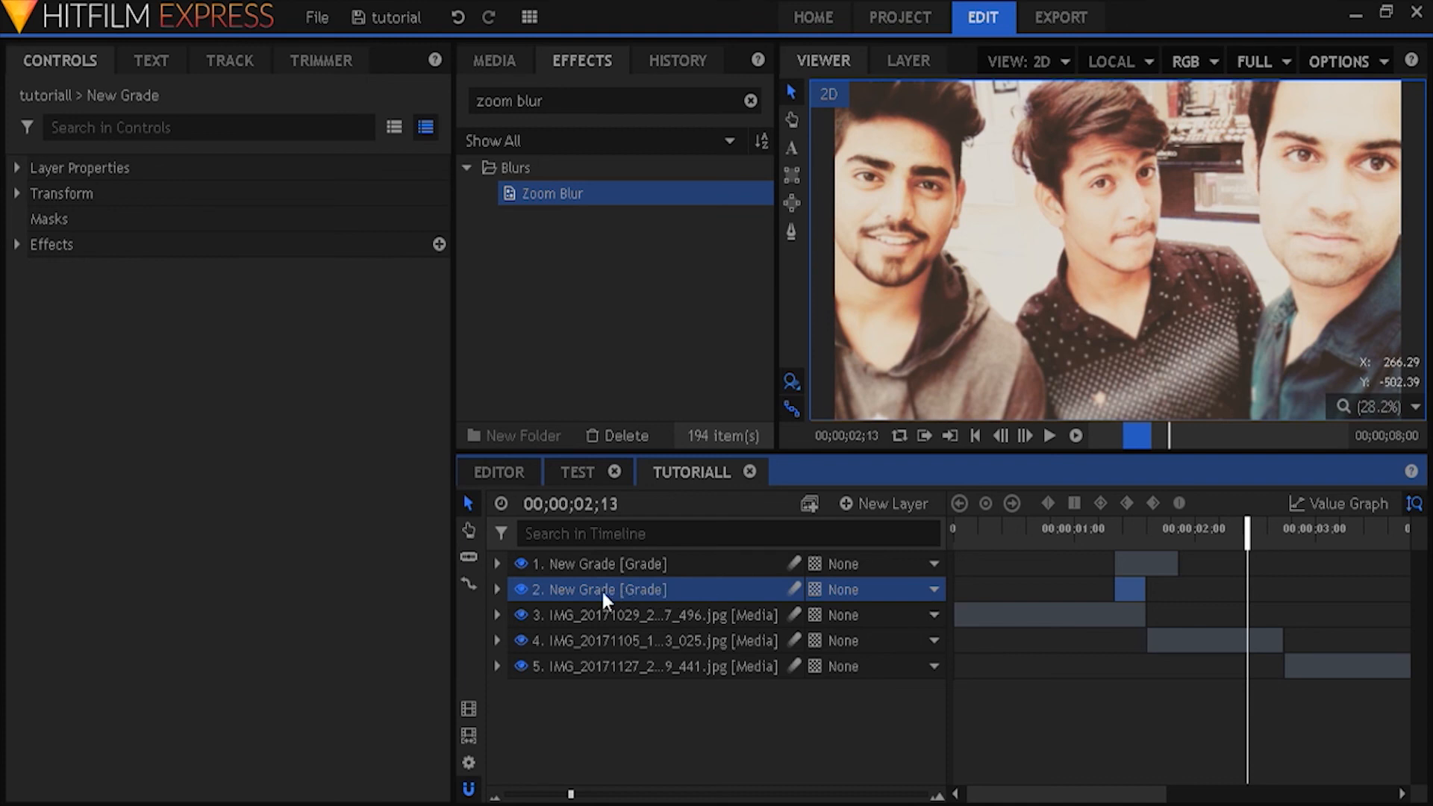
right_click(602, 592)
click(644, 554)
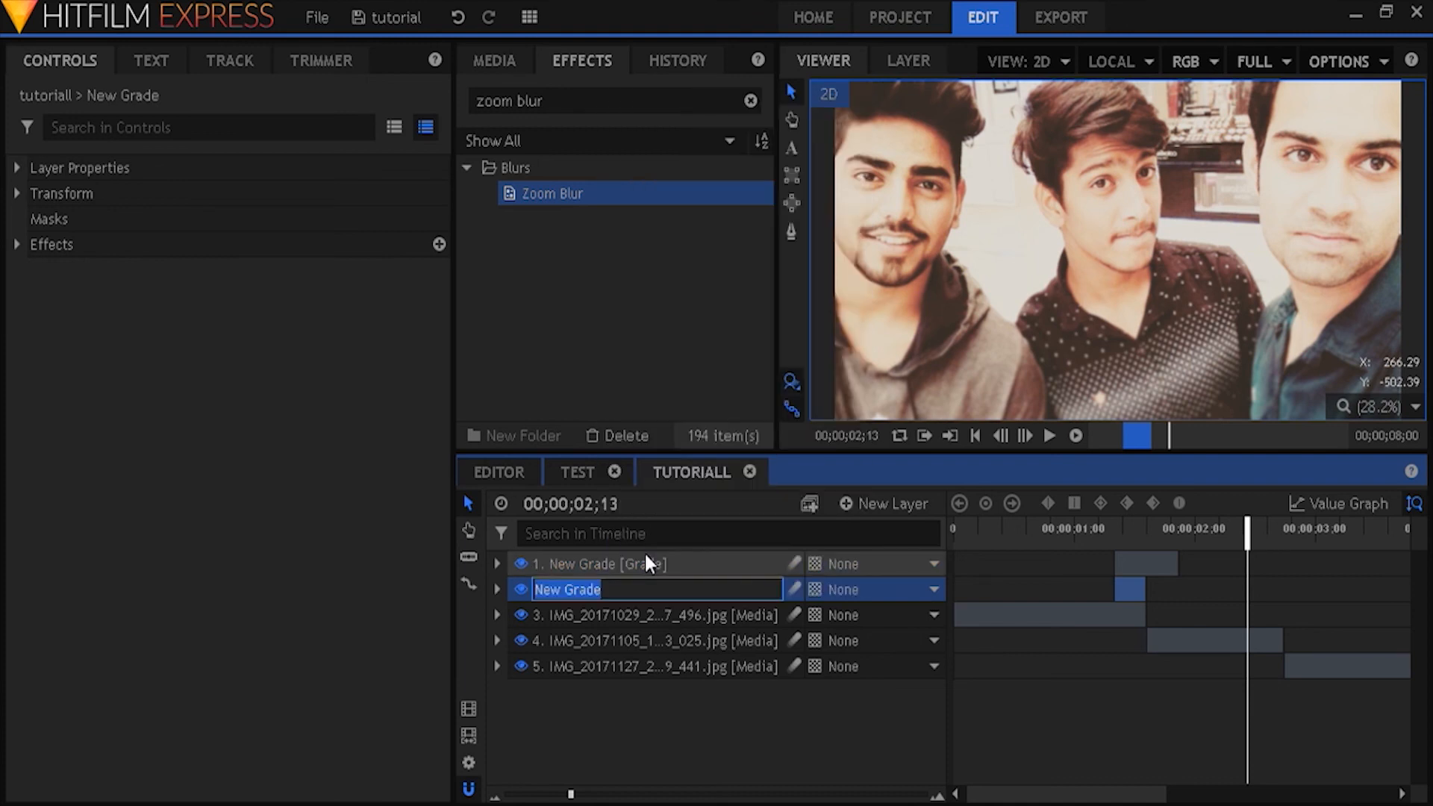
text(base)
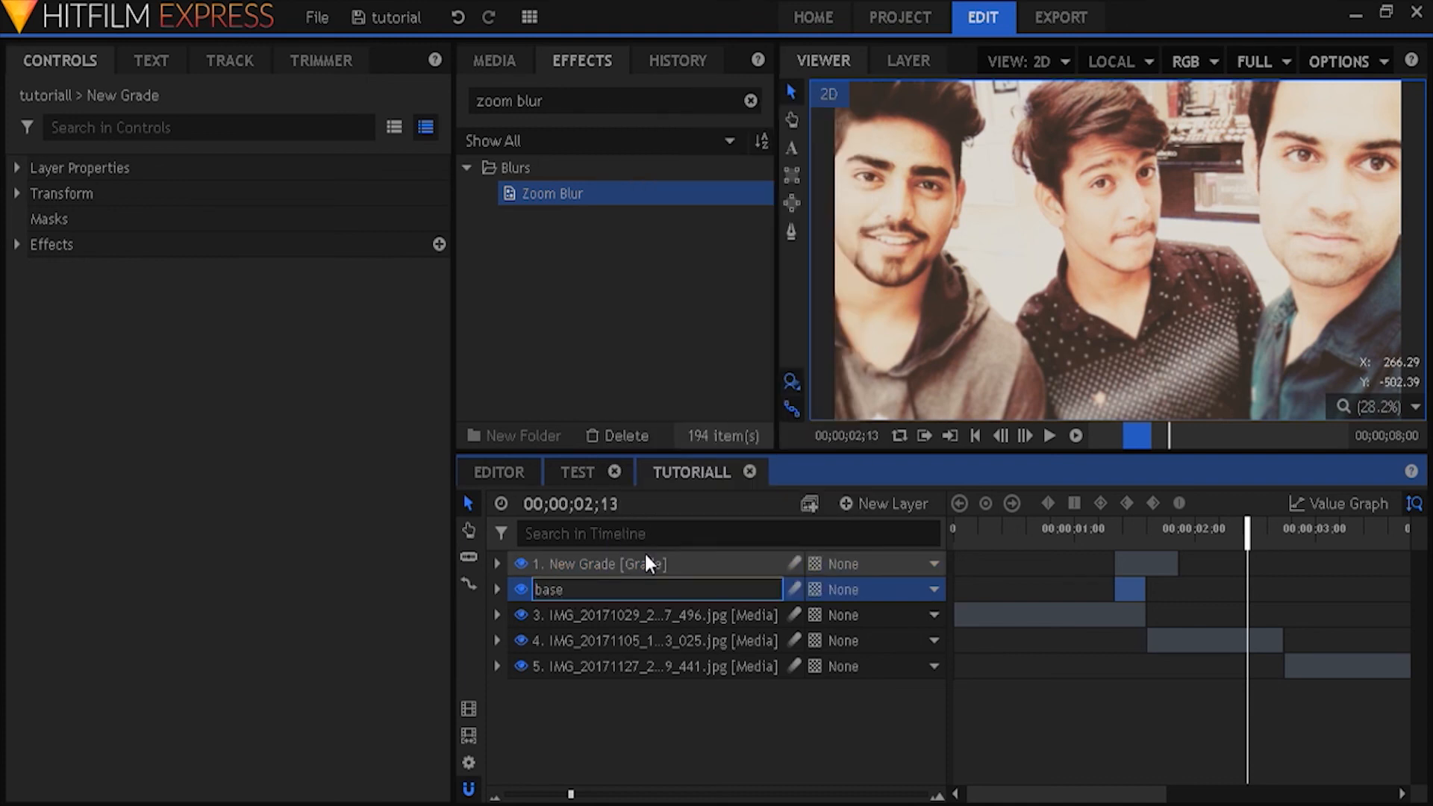
text( grade layer)
key(Return)
Step: Duplicate the base grade layer and move the copy to 00;00;02;23, at the start of the third photo
drag(1242, 531, 1280, 531)
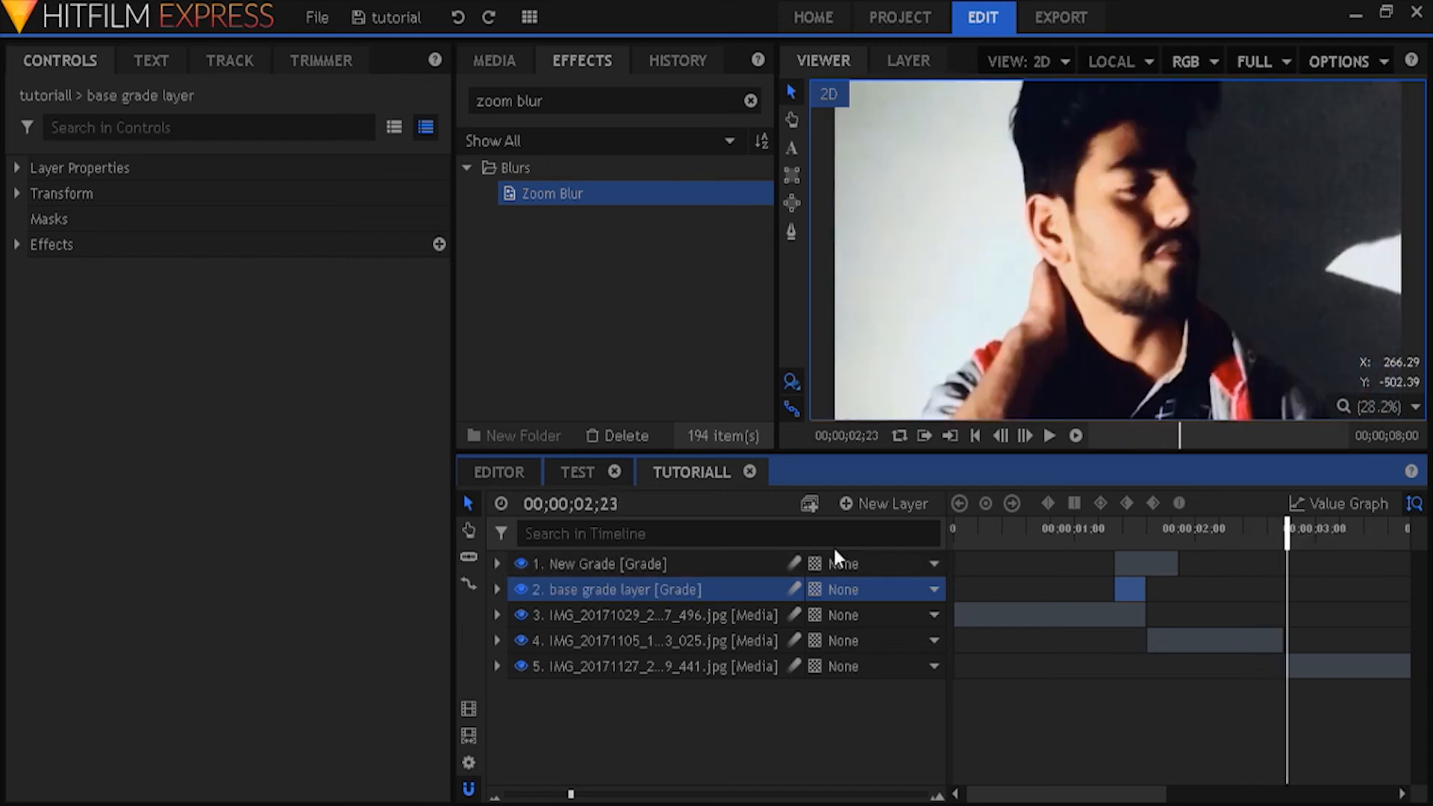
click(646, 565)
click(639, 588)
key(ctrl+d)
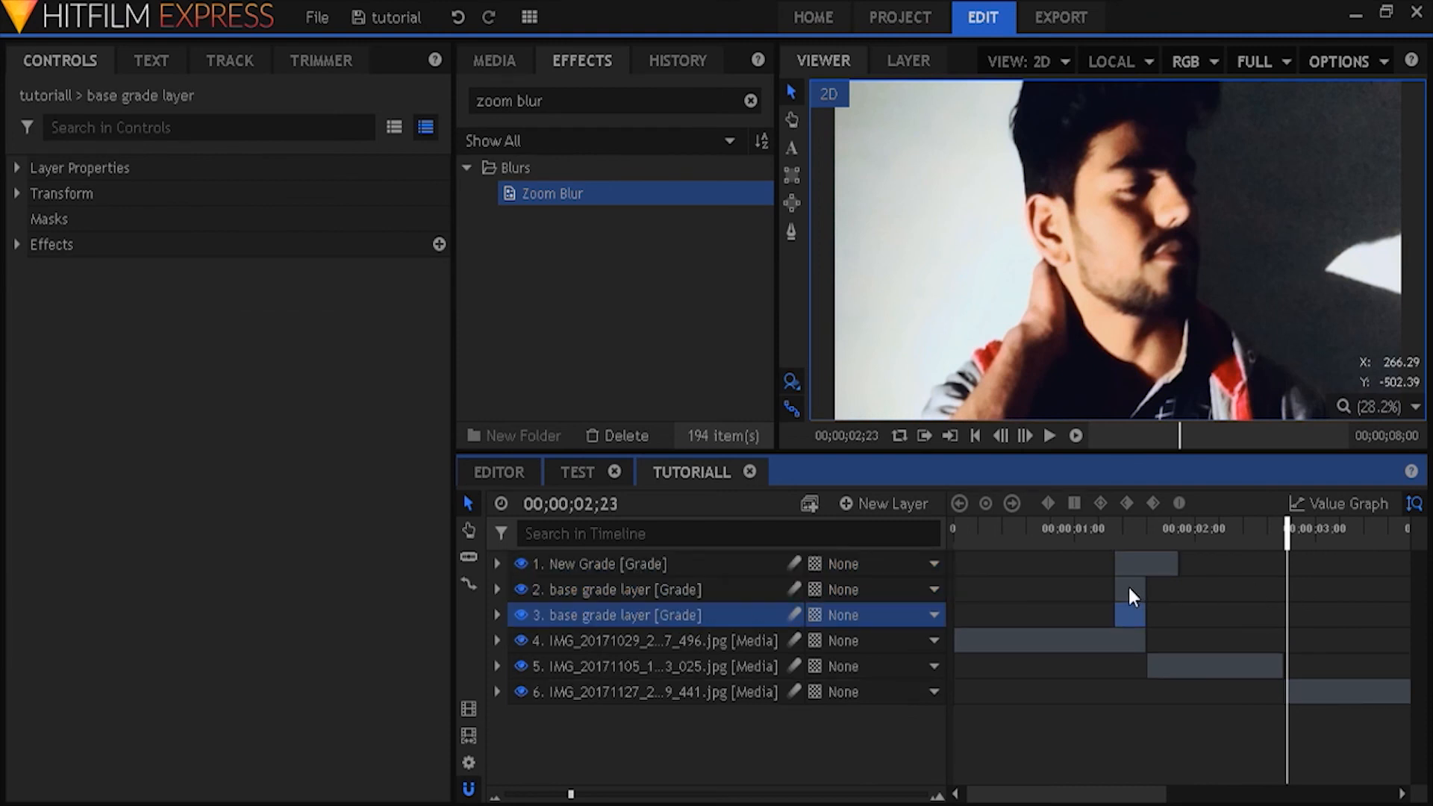
drag(1129, 589, 1287, 593)
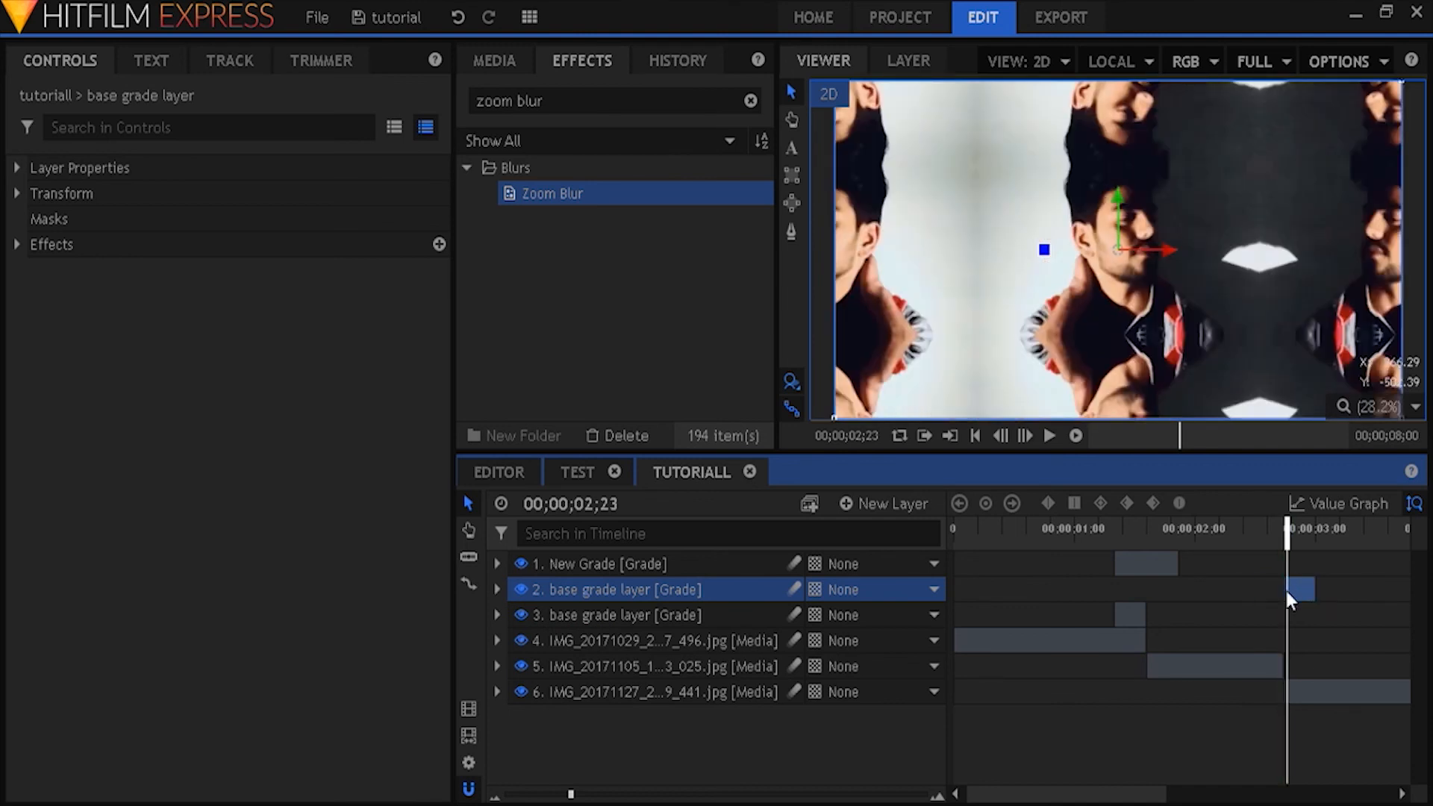
Step: Duplicate the New Grade layer, centre the copy on the second cut, and align the copied base grade layer's start with 00;00;02;22
click(1139, 564)
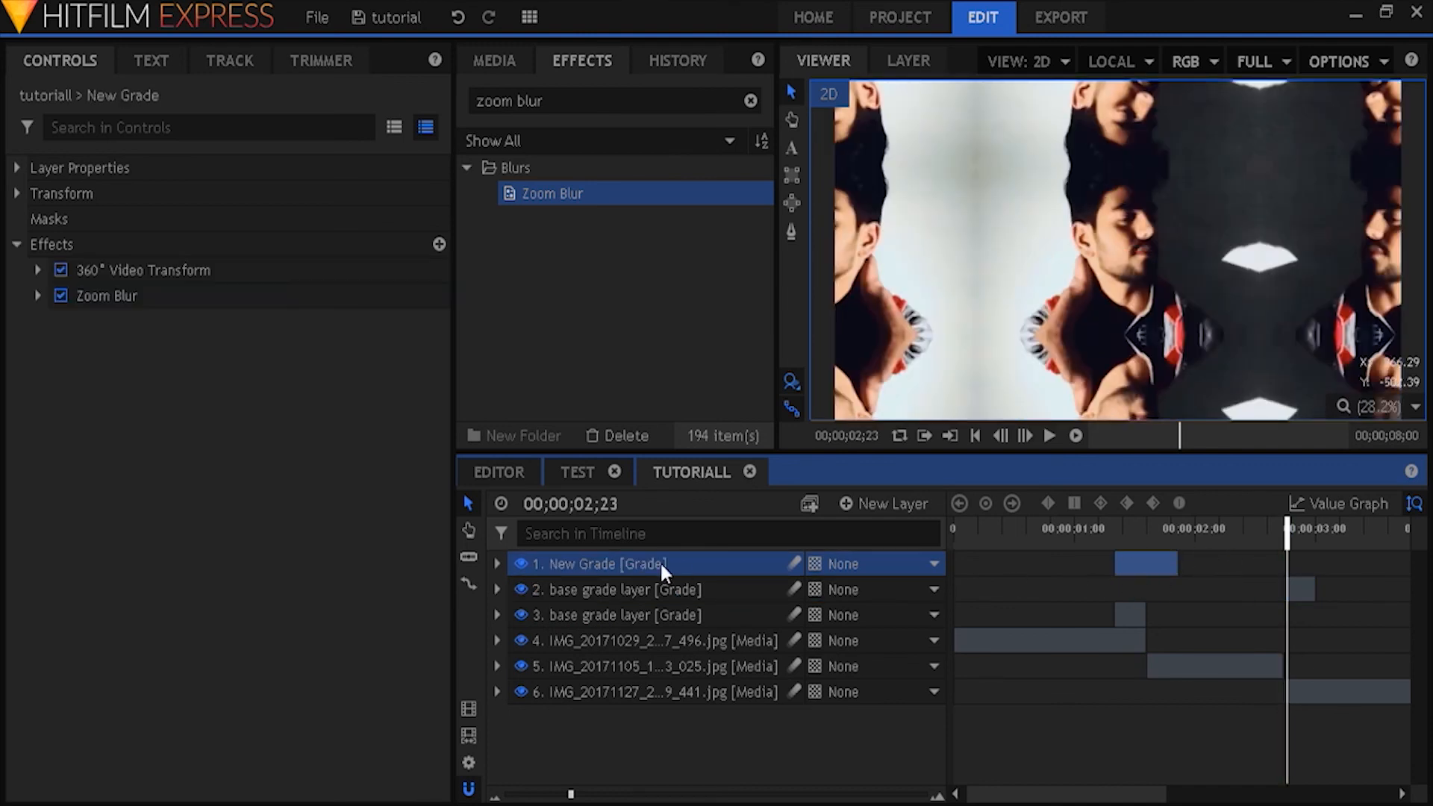
key(ctrl+d)
drag(1124, 564, 1282, 543)
mouse_move(1301, 621)
mouse_down()
mouse_move(1289, 616)
mouse_move(1295, 628)
mouse_up()
drag(1298, 567, 1270, 562)
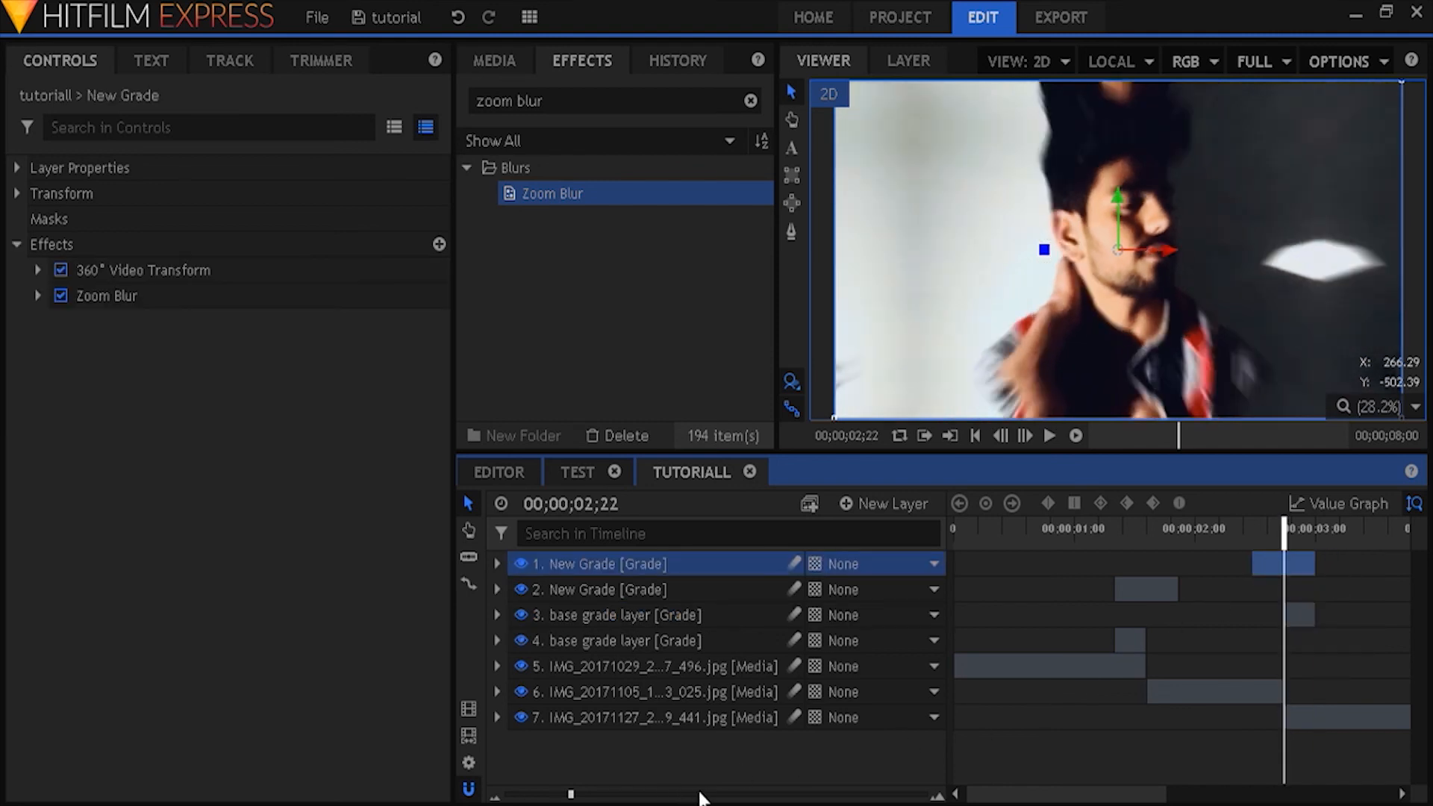
Step: Compare how the grade layers line up with the photo cuts at 00;00;01;18 and 00;00;02;22
drag(703, 794, 579, 802)
click(993, 532)
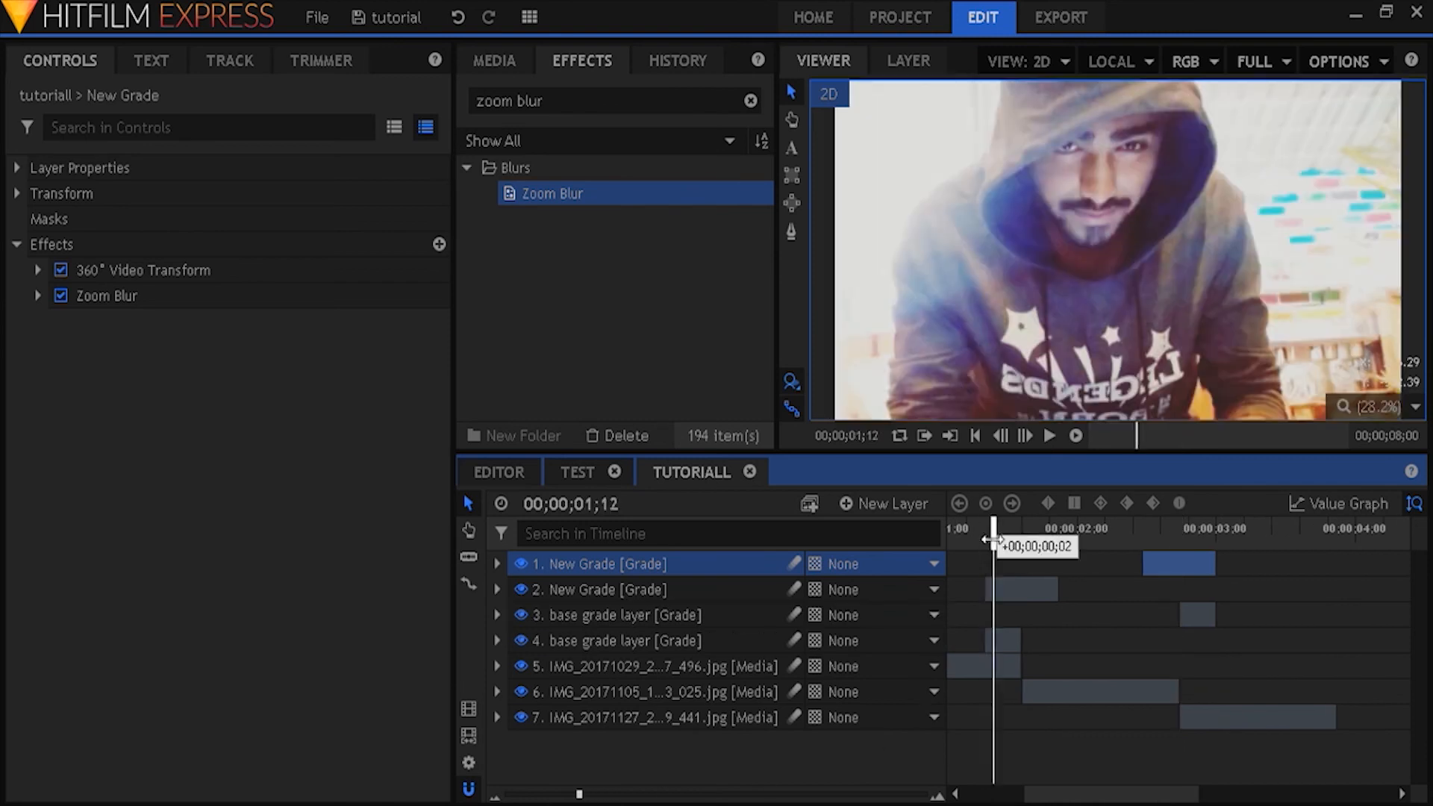
click(1005, 639)
drag(984, 540, 1013, 540)
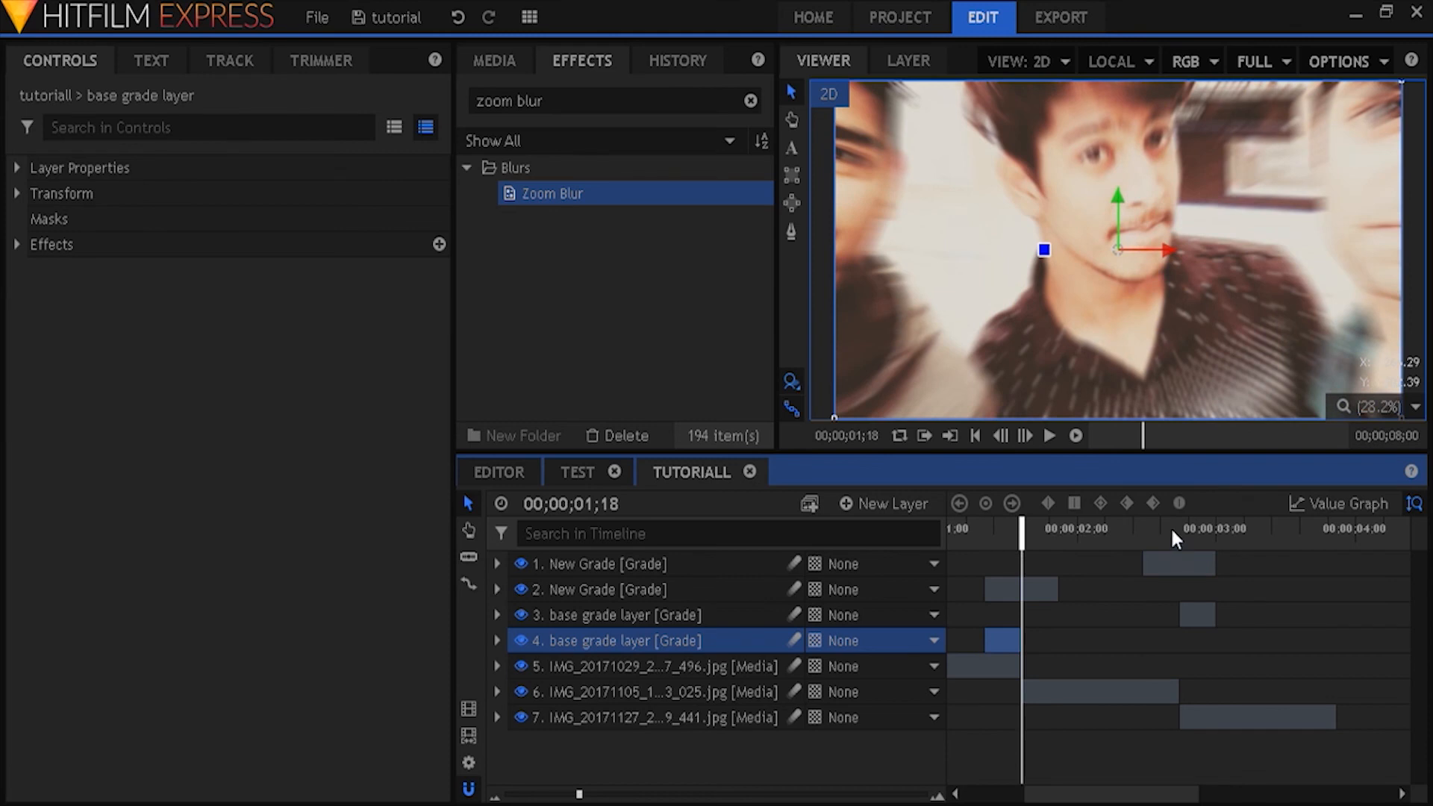
click(1170, 528)
mouse_move(1169, 529)
mouse_down()
mouse_move(1216, 531)
mouse_move(1180, 552)
mouse_up()
click(1181, 563)
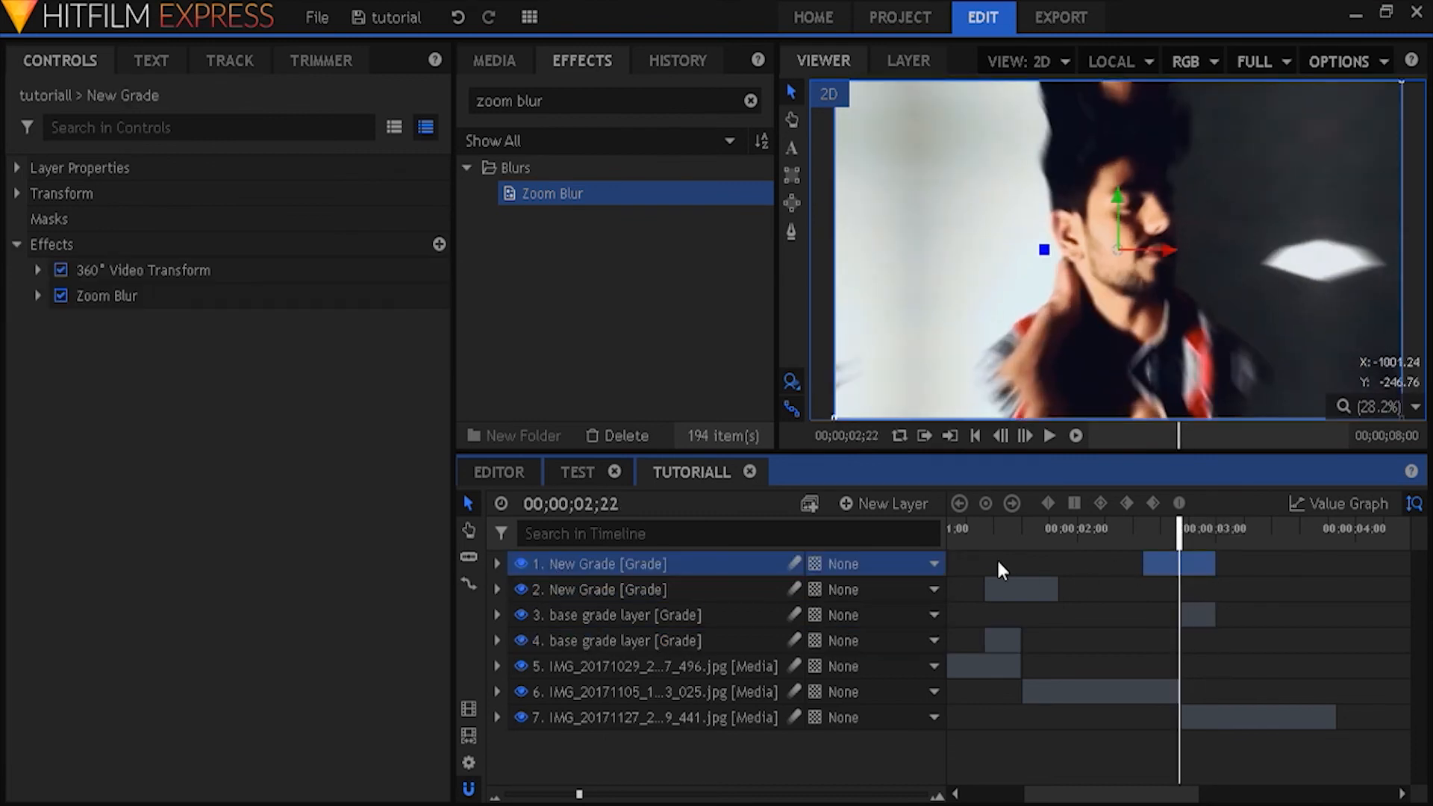
Step: Set the copied New Grade layer's 360° Video Transform scale keyframe at 00;00;02;14 to 100%
click(496, 565)
scroll(506, 623, down, 3)
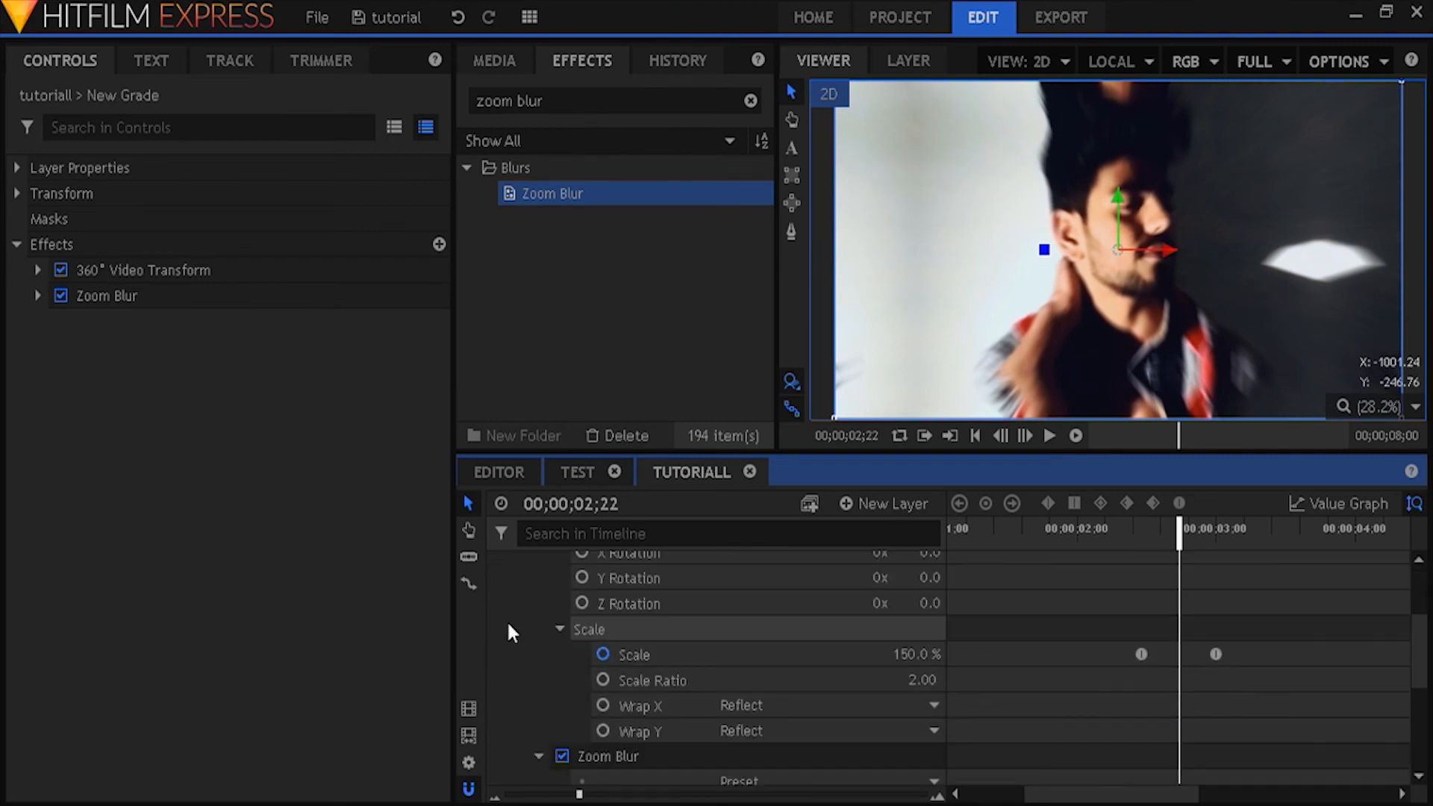
mouse_move(1126, 531)
mouse_down()
mouse_move(1142, 545)
mouse_move(1218, 547)
mouse_move(1141, 562)
mouse_move(1126, 532)
mouse_move(1141, 531)
mouse_up()
click(922, 654)
text(100)
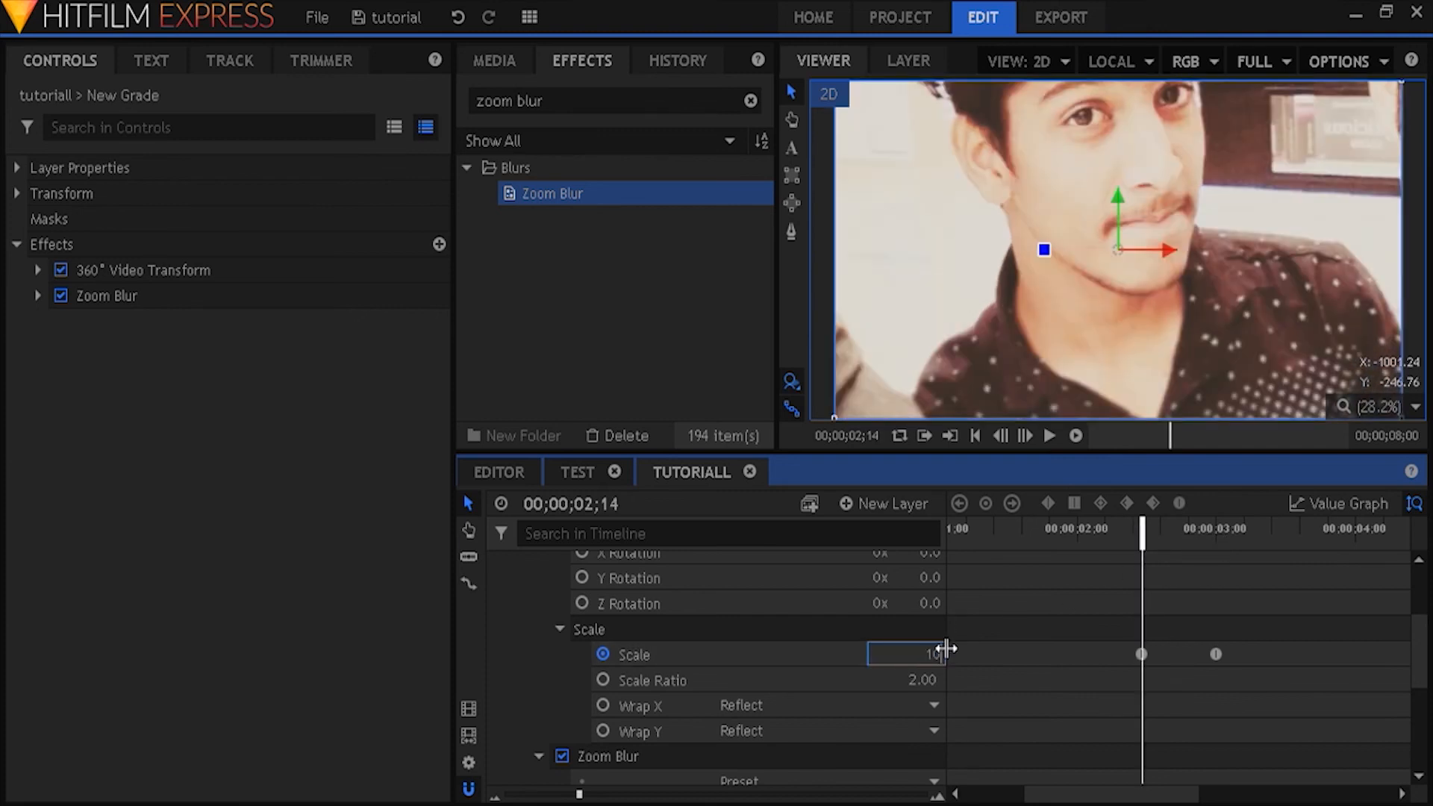
key(Return)
Step: Set the copied layer's scale keyframe at 00;00;03;00 to 200% and check its Zoom Blur strength keyframe at 00;00;02;22
drag(1142, 531, 1213, 538)
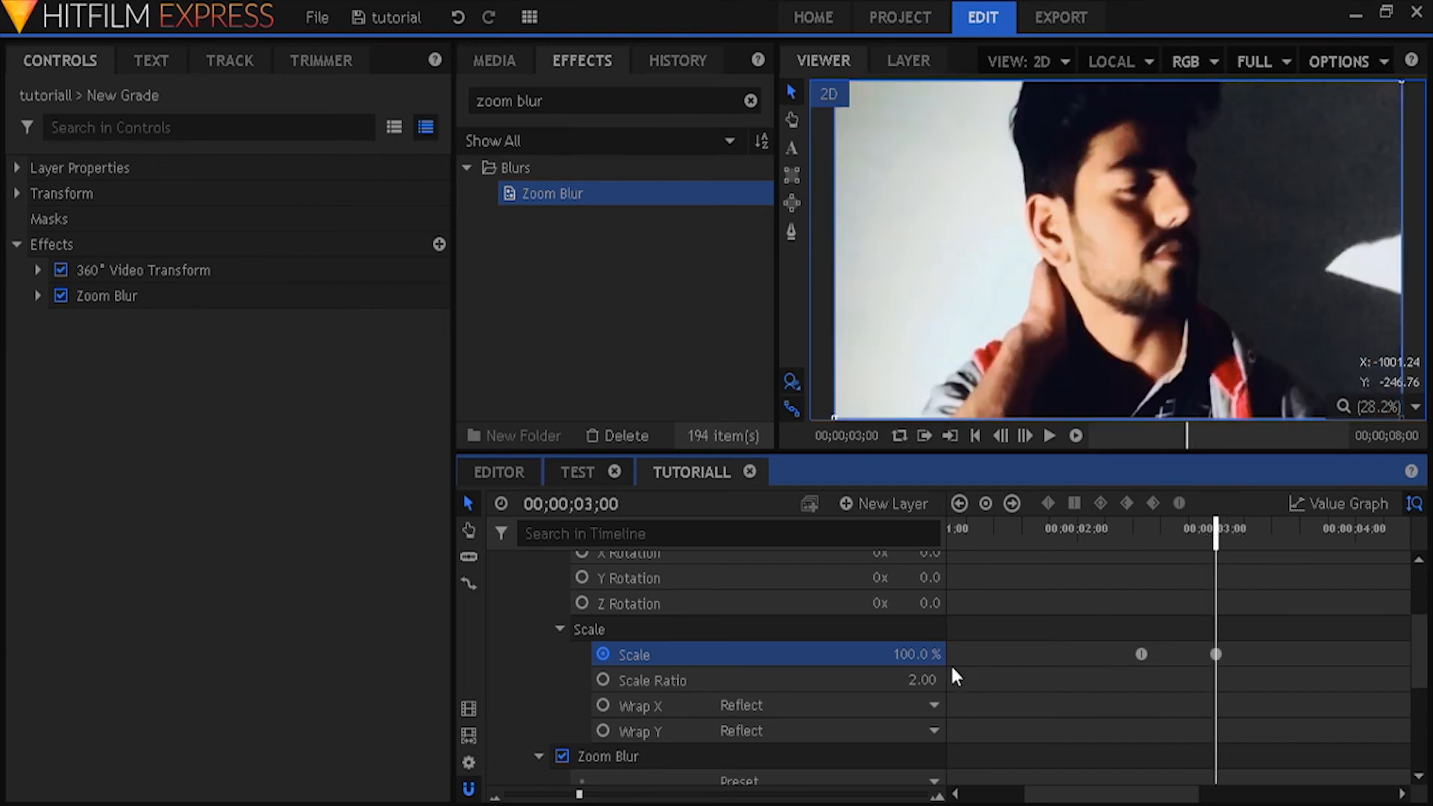
click(913, 655)
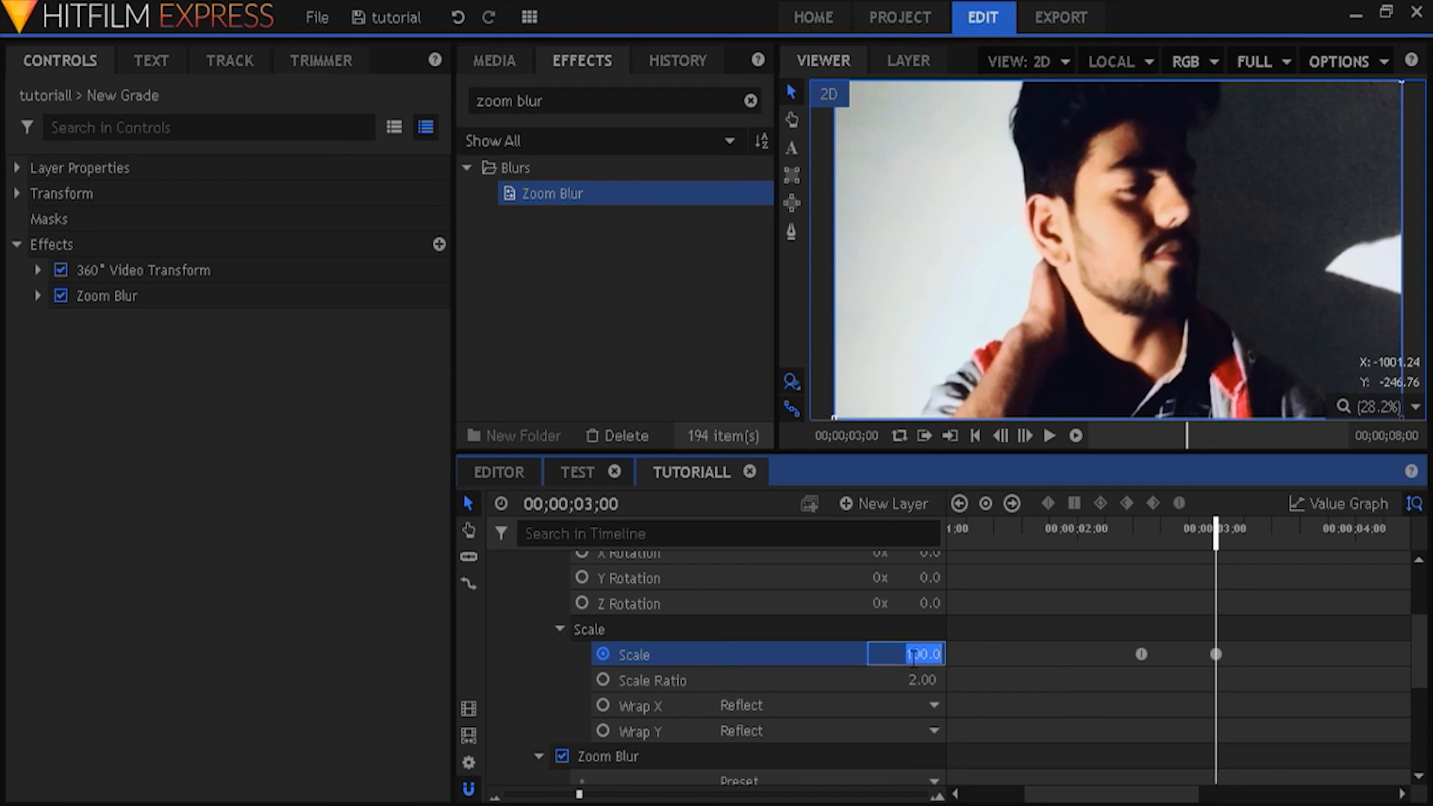
text(200)
key(Return)
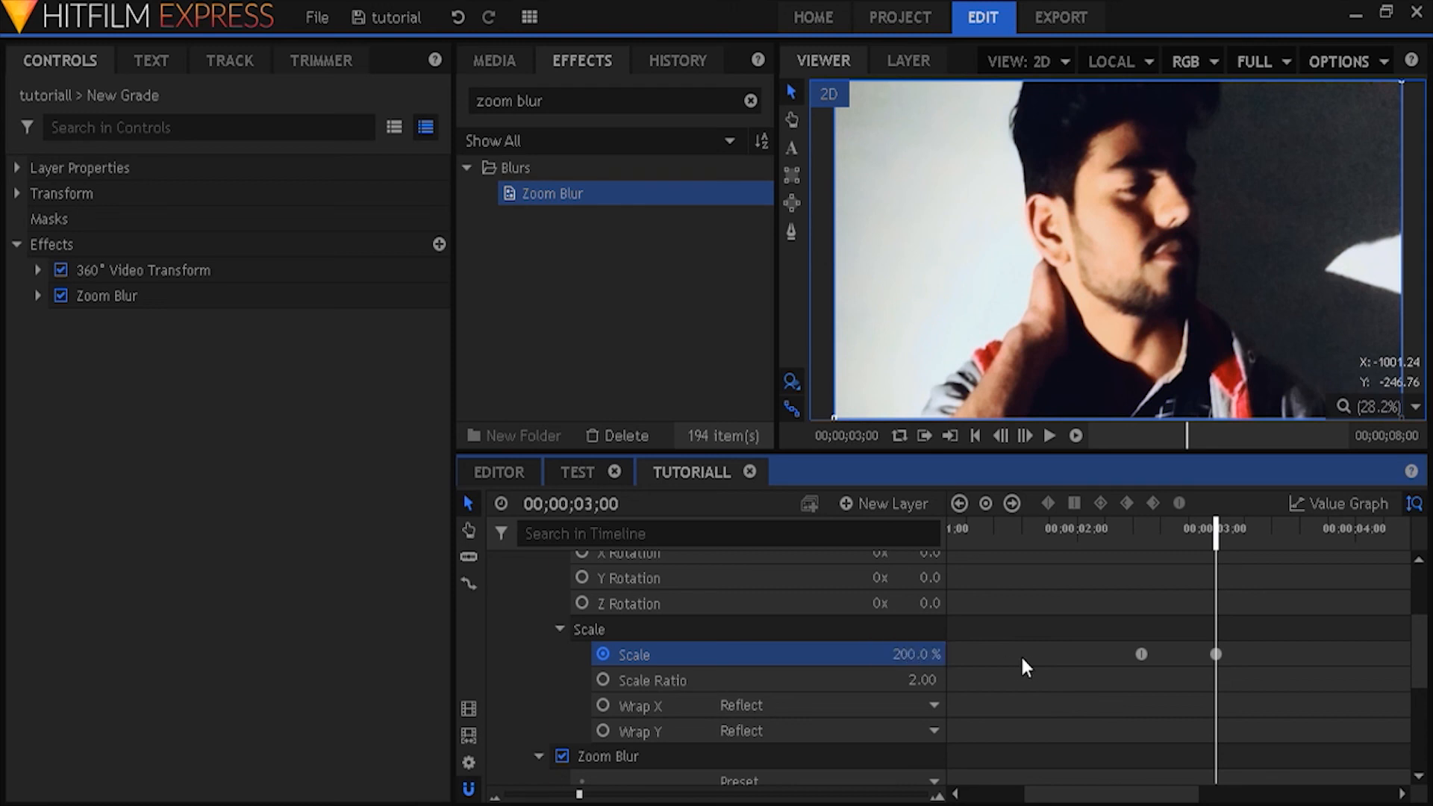
scroll(1044, 634, down, 2)
drag(1162, 531, 1175, 536)
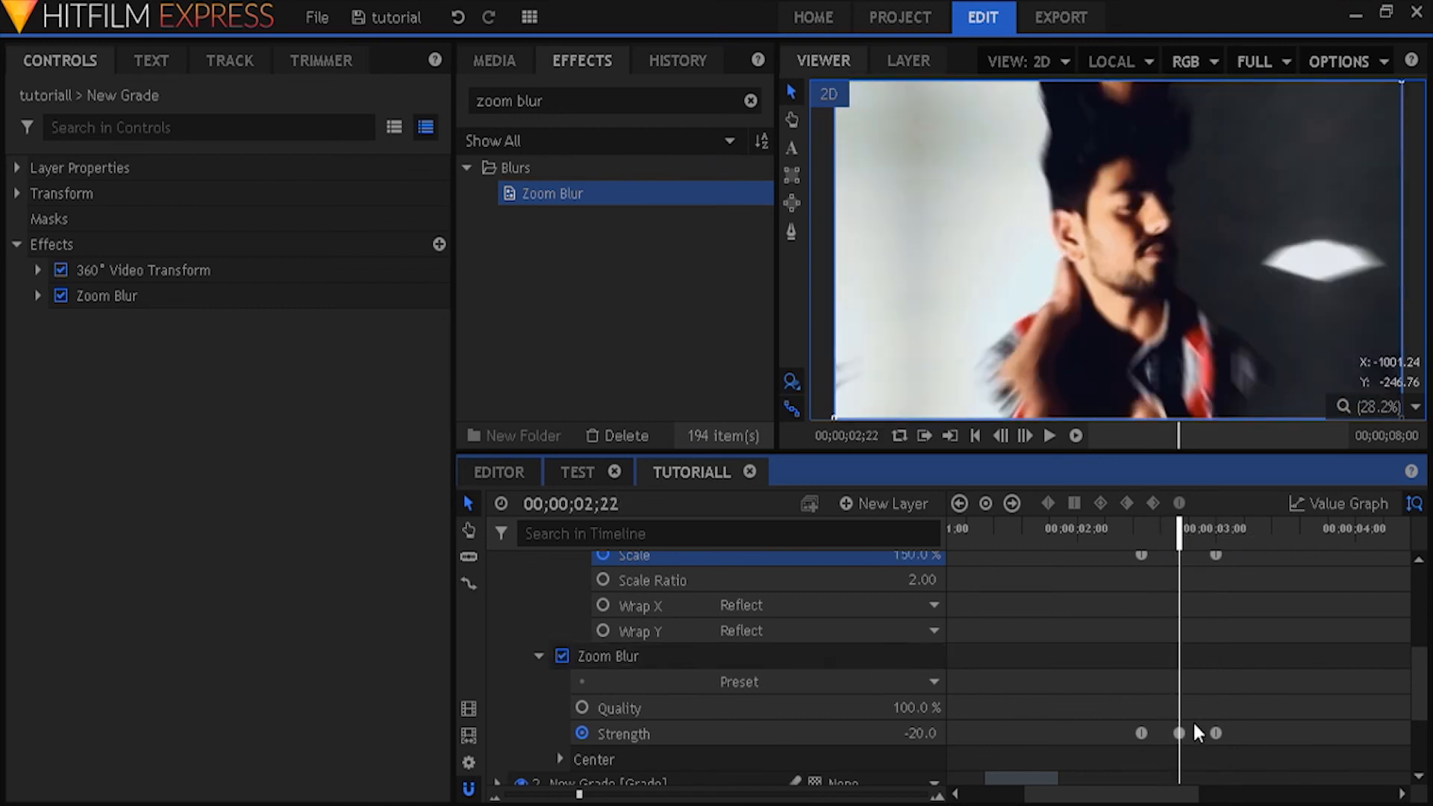
Step: Set the copied New Grade layer's Zoom Blur strength keyframe at 00;00;02;22 to 20
click(919, 733)
text(20)
key(Return)
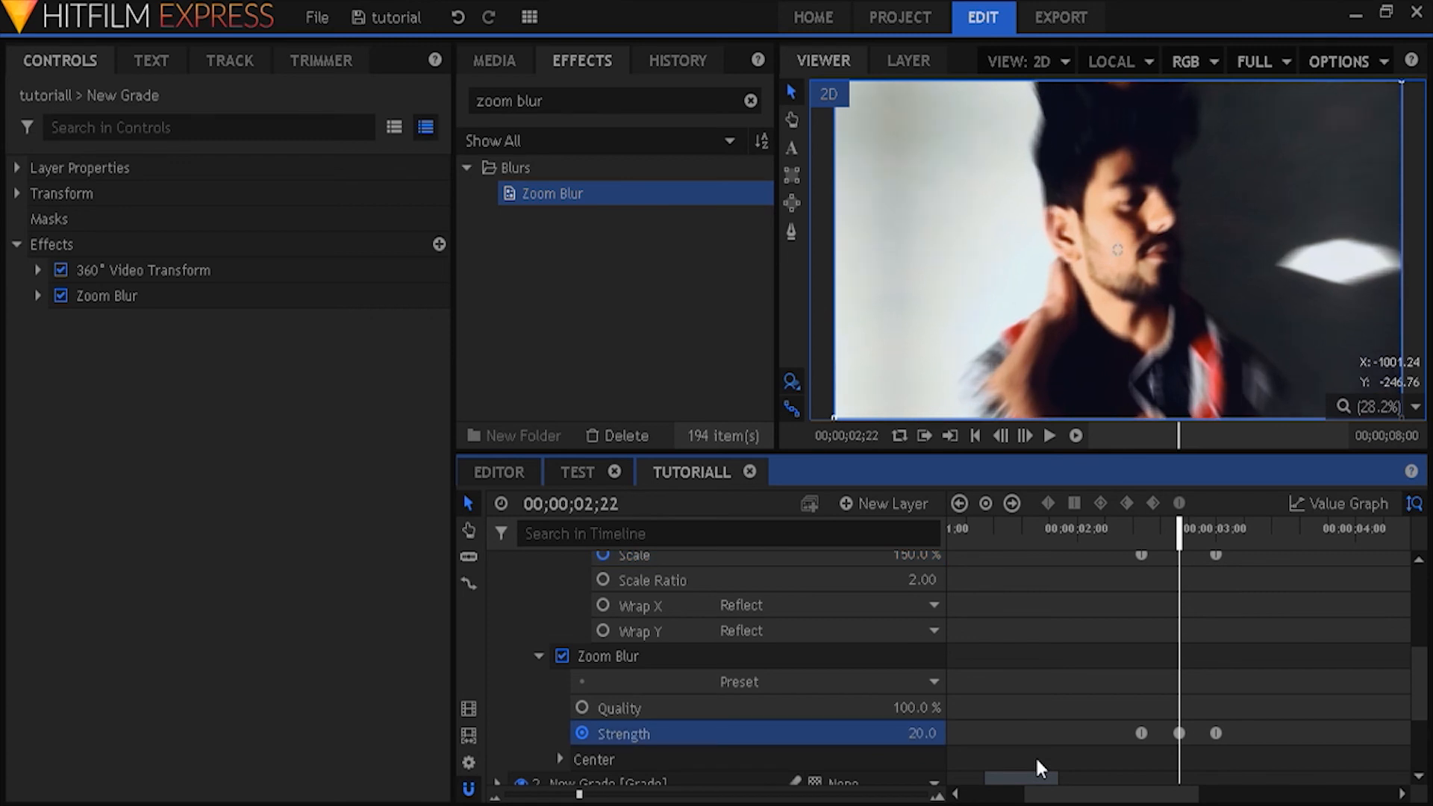
Step: Render a RAM preview of the second zoom transition from about 00;00;02;09 and replay it
click(1119, 533)
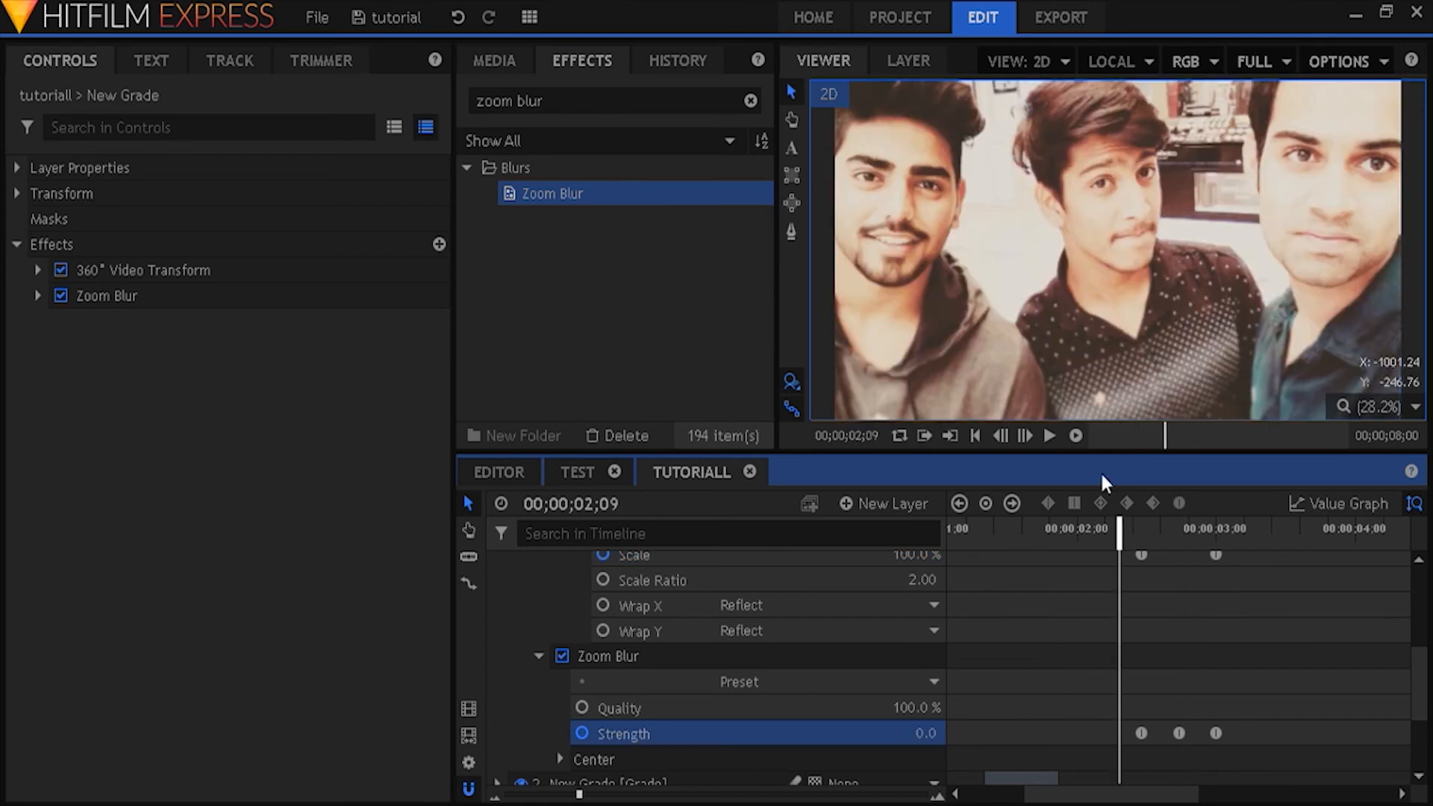
click(1078, 435)
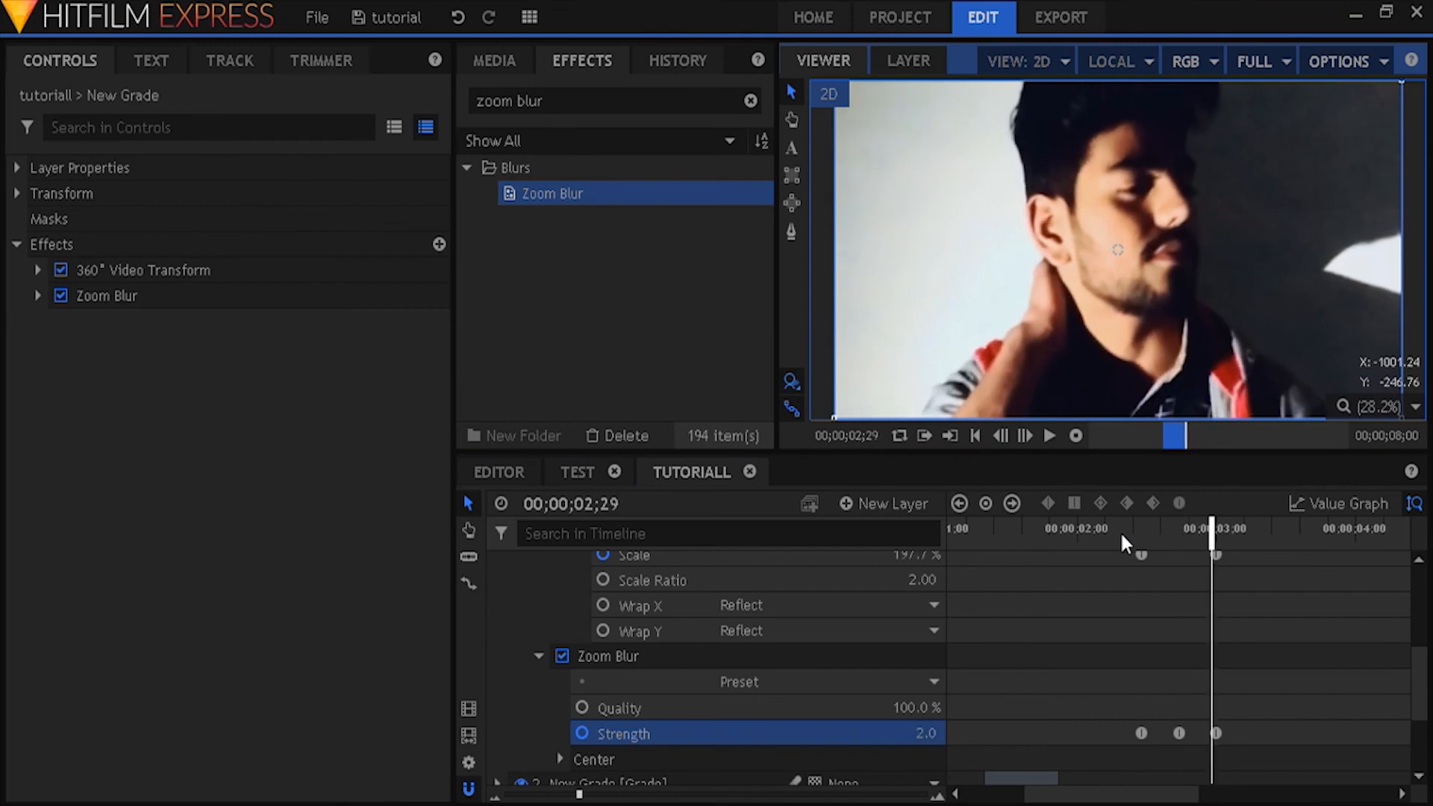
click(1121, 530)
click(1050, 438)
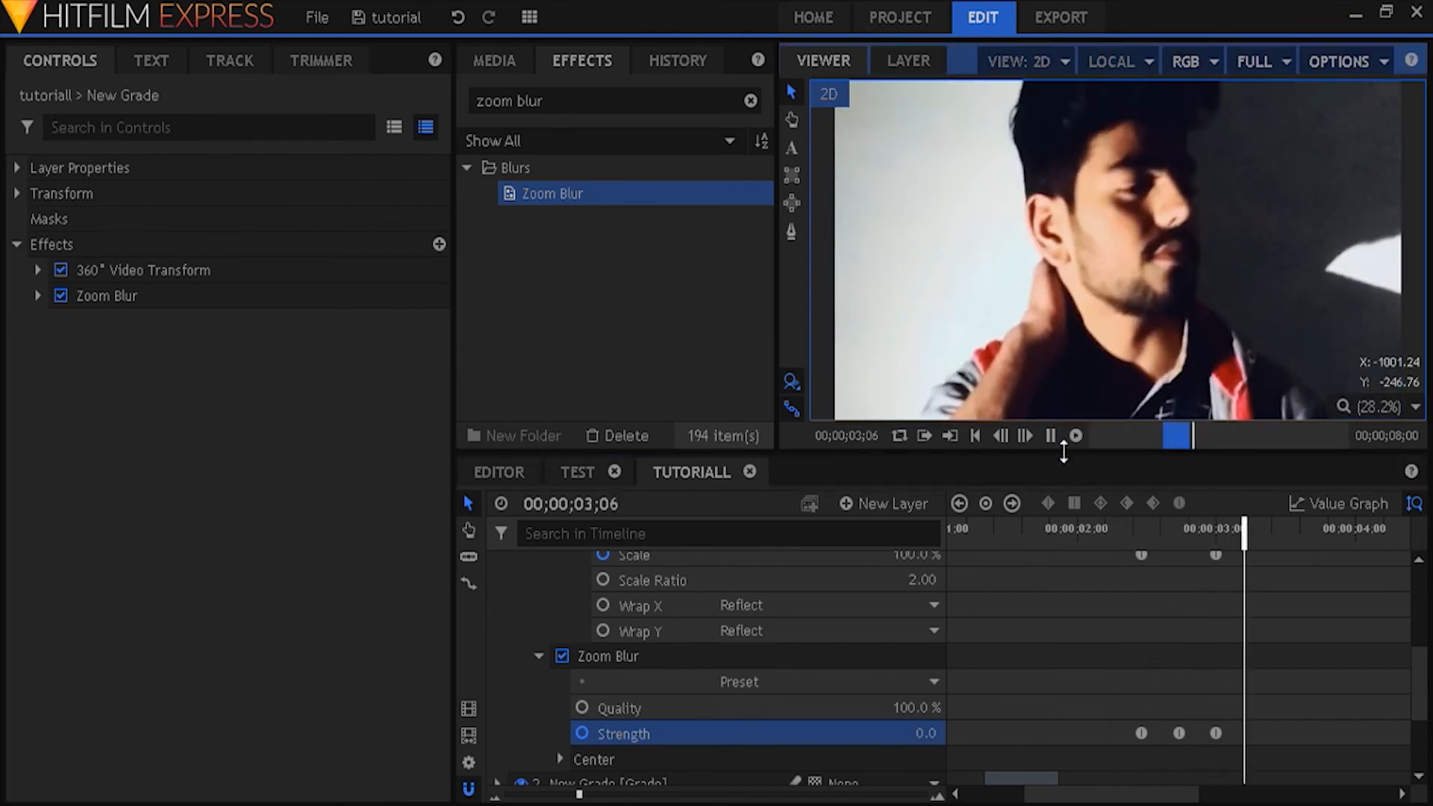
click(1130, 533)
Step: Play the composite from about 00;00;00;22 through both zoom transitions to review them together
drag(579, 793, 507, 794)
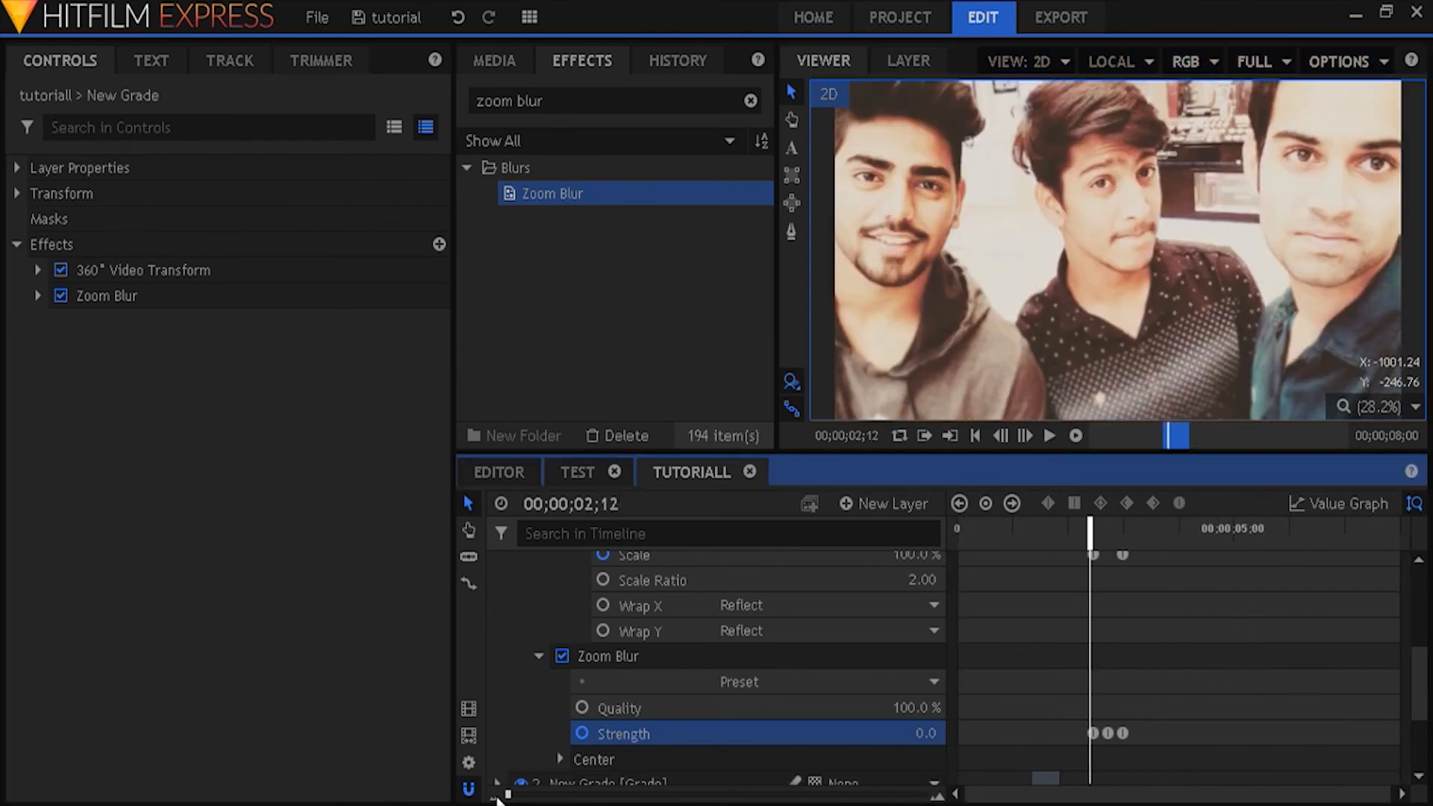
drag(1091, 529, 1002, 533)
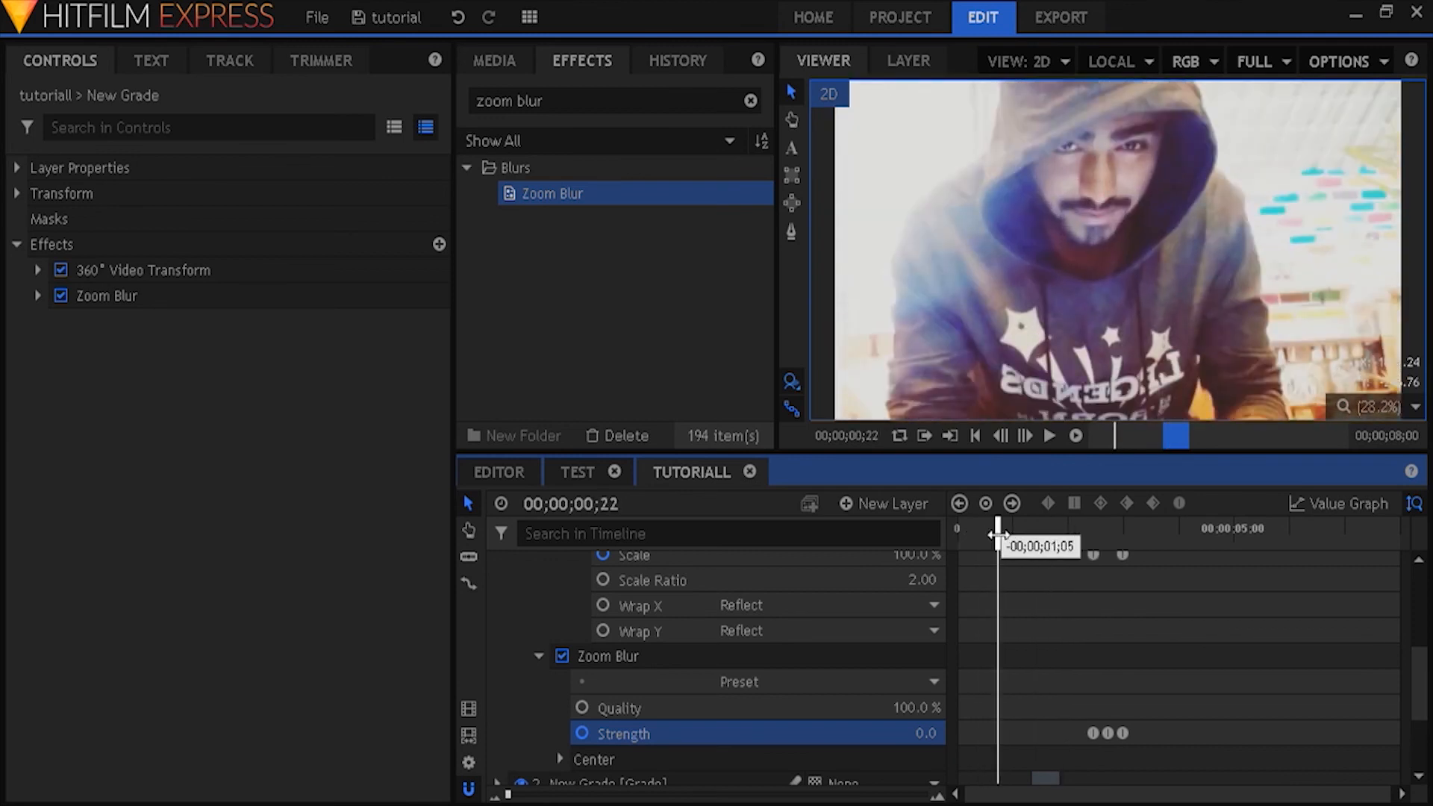
click(1050, 435)
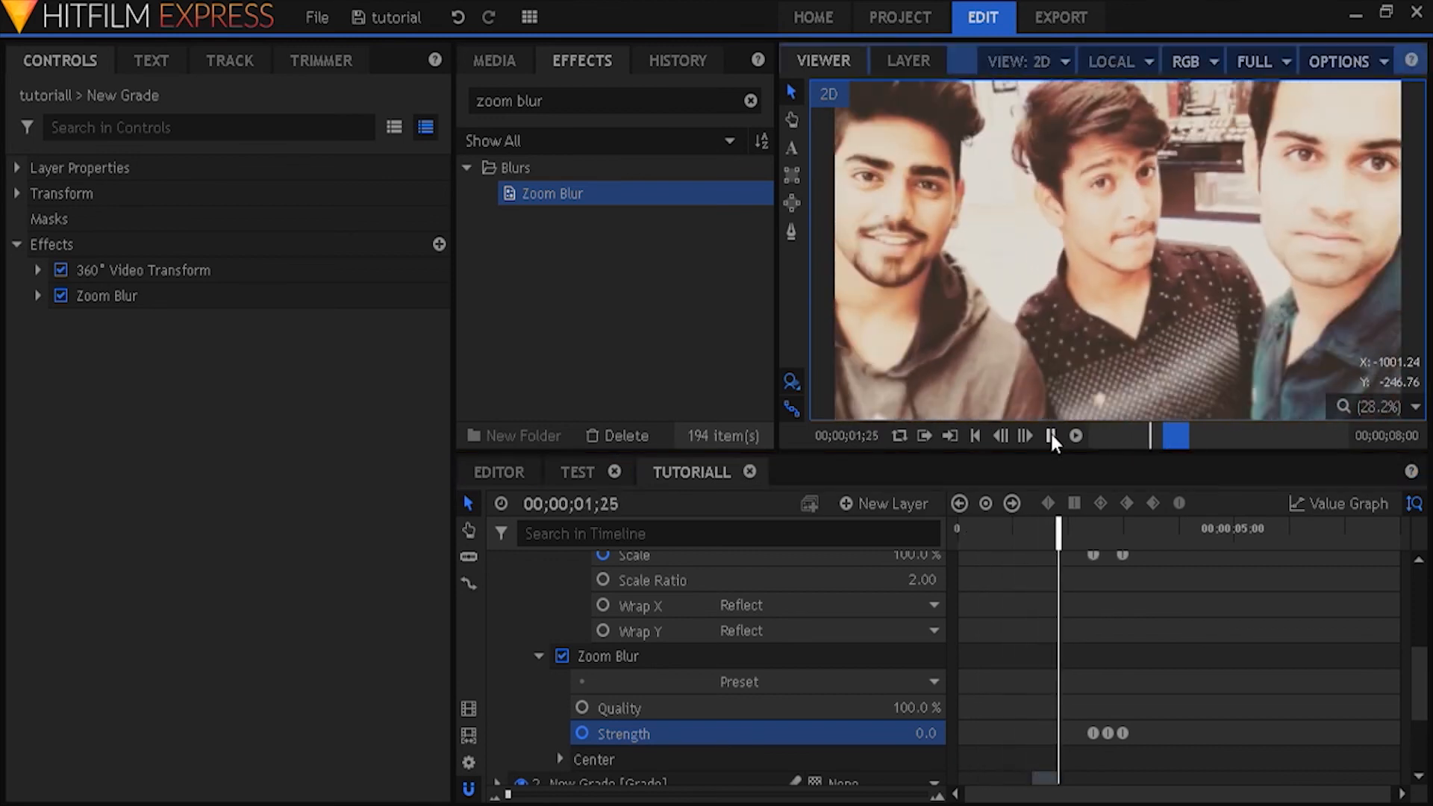
drag(1158, 532, 1157, 533)
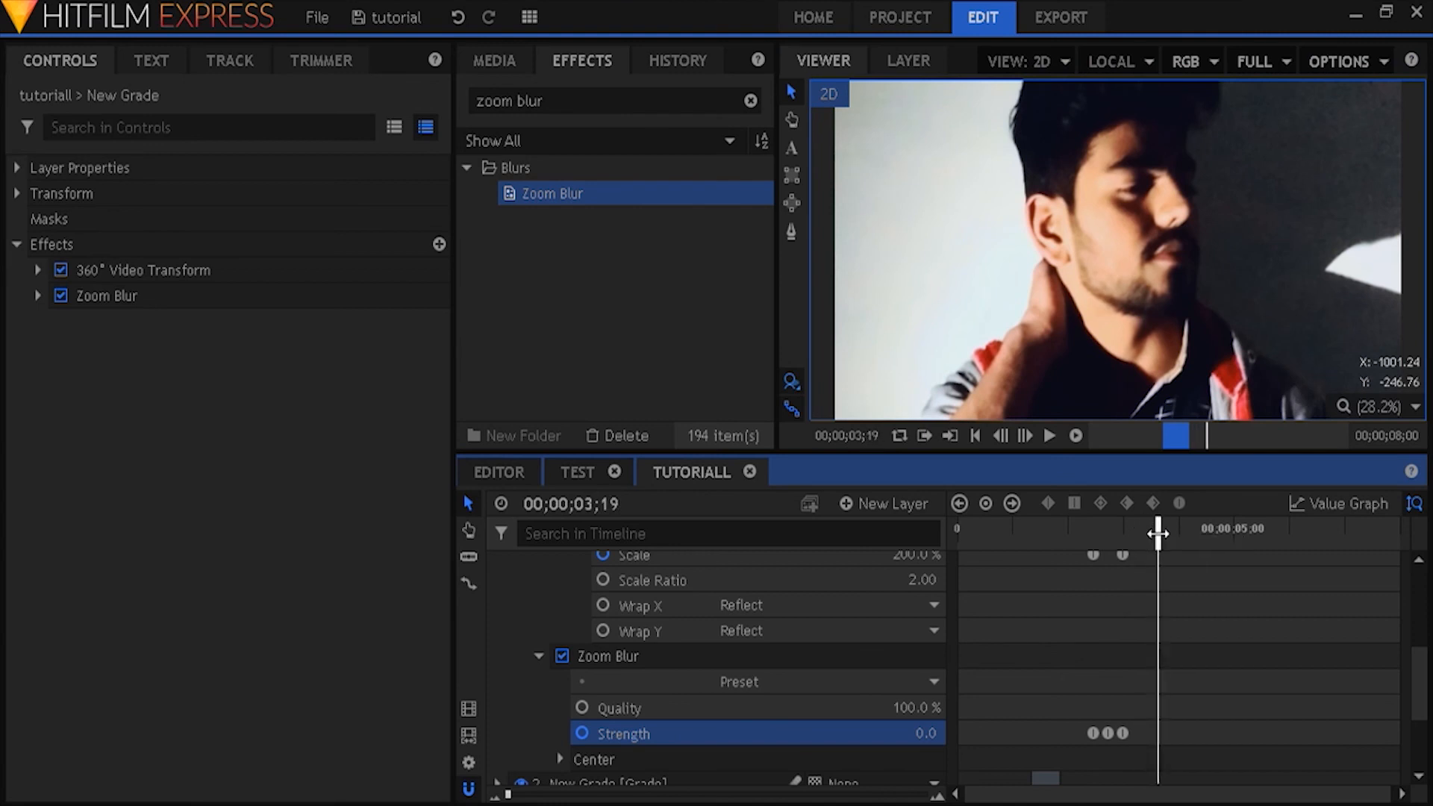